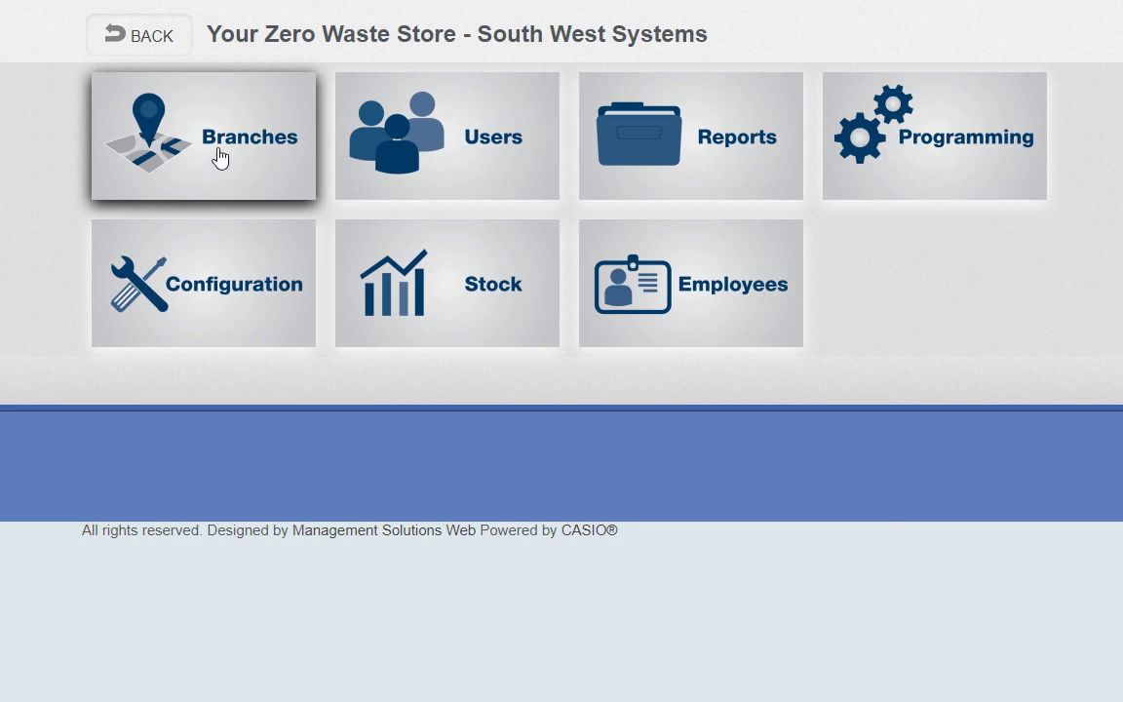
Look through the branch list and the users list without adding a user, then return to the main menu.
{"action": "left_click", "coordinate": [219, 155]}
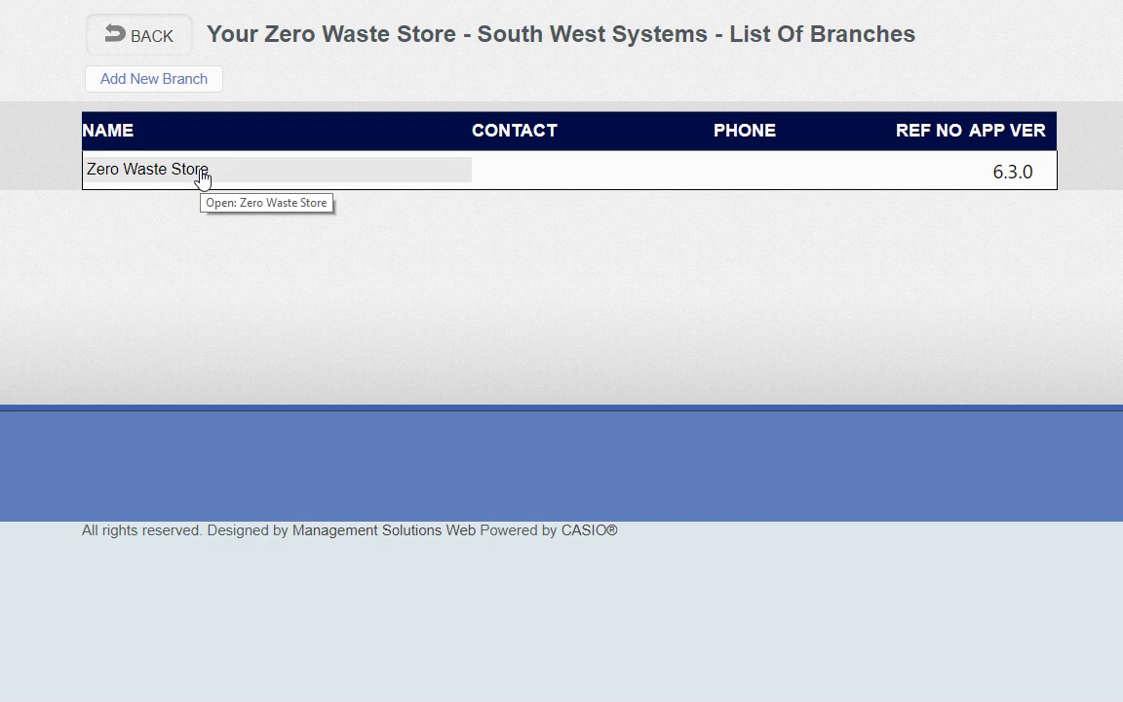
{"action": "left_click", "coordinate": [154, 46]}
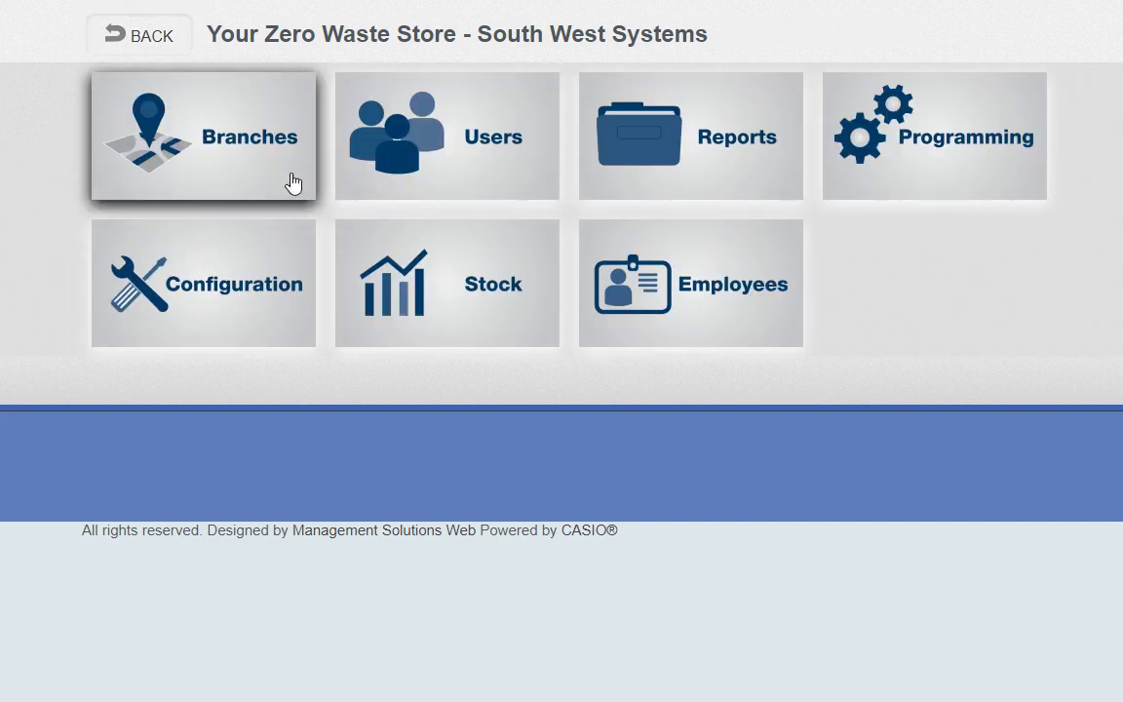
{"action": "left_click", "coordinate": [483, 158]}
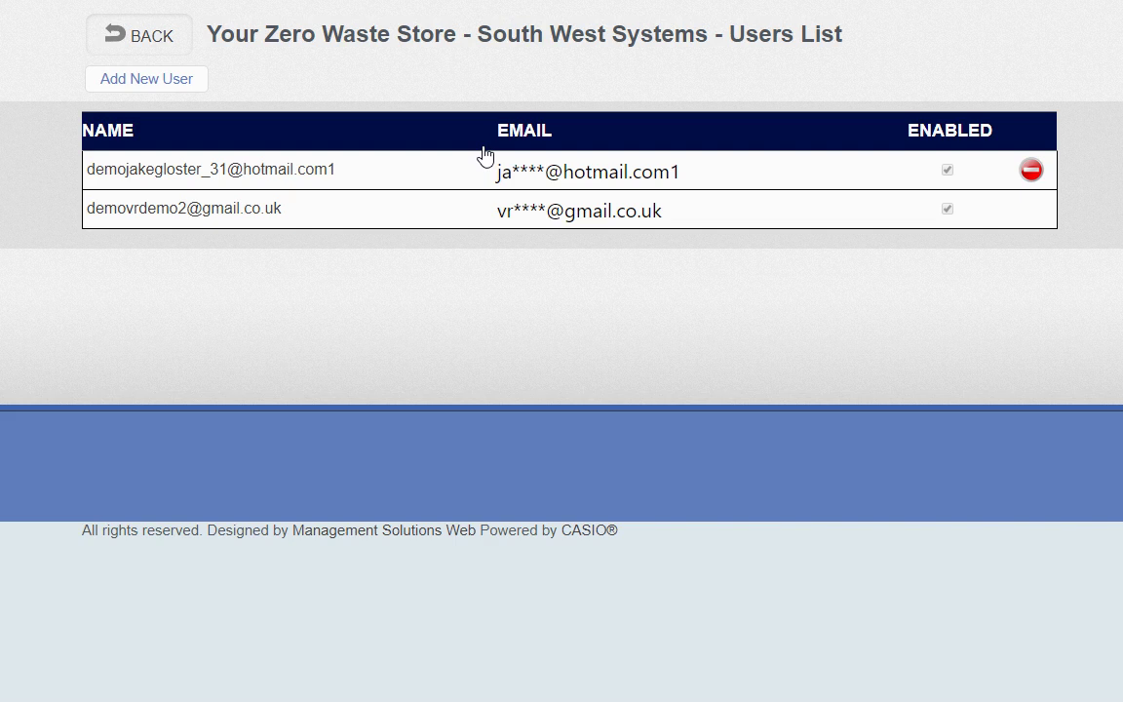
{"action": "left_click", "coordinate": [139, 81]}
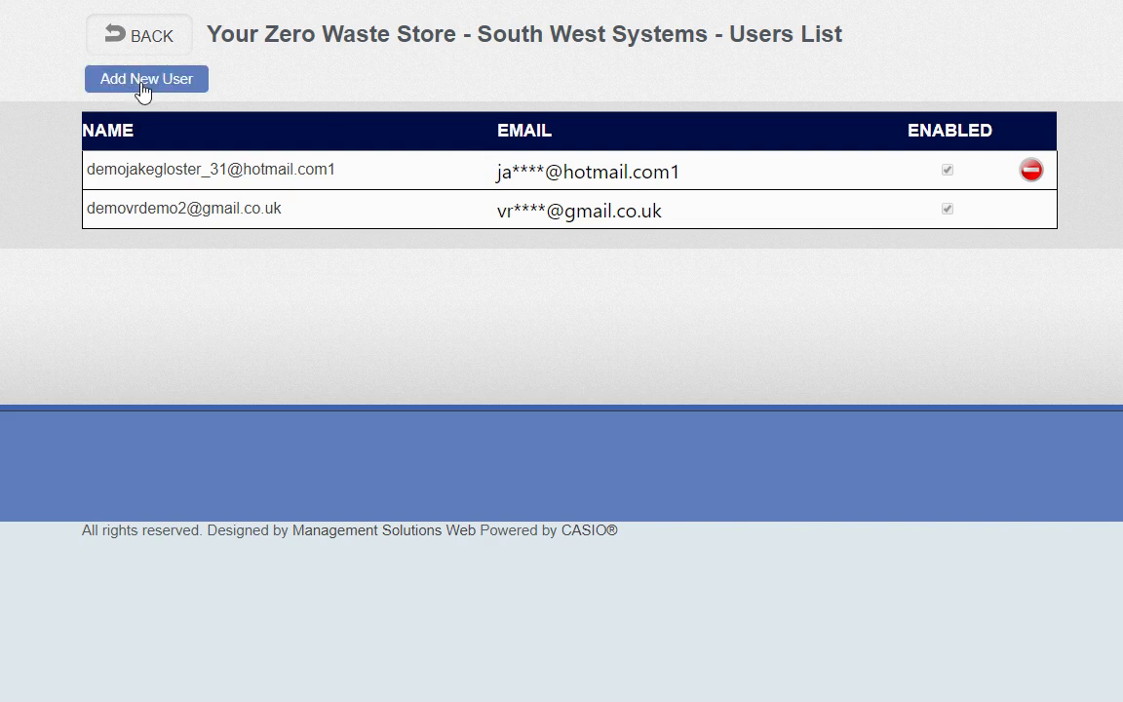
{"action": "left_click", "coordinate": [155, 41]}
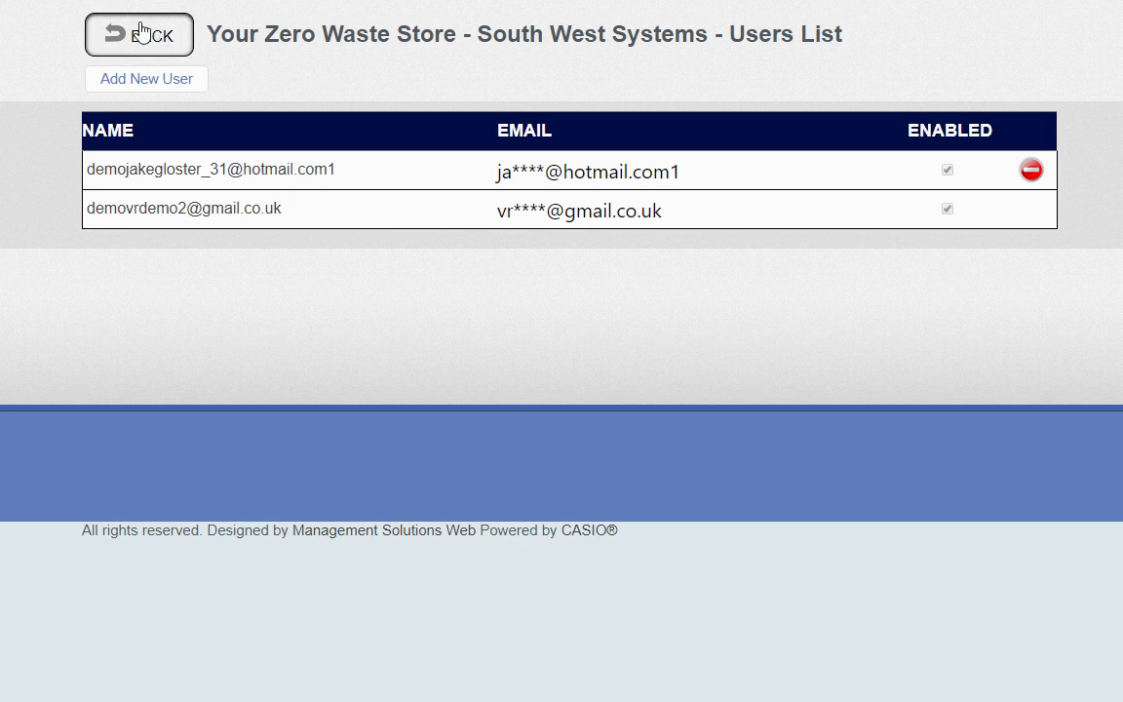
{"action": "left_click", "coordinate": [144, 45]}
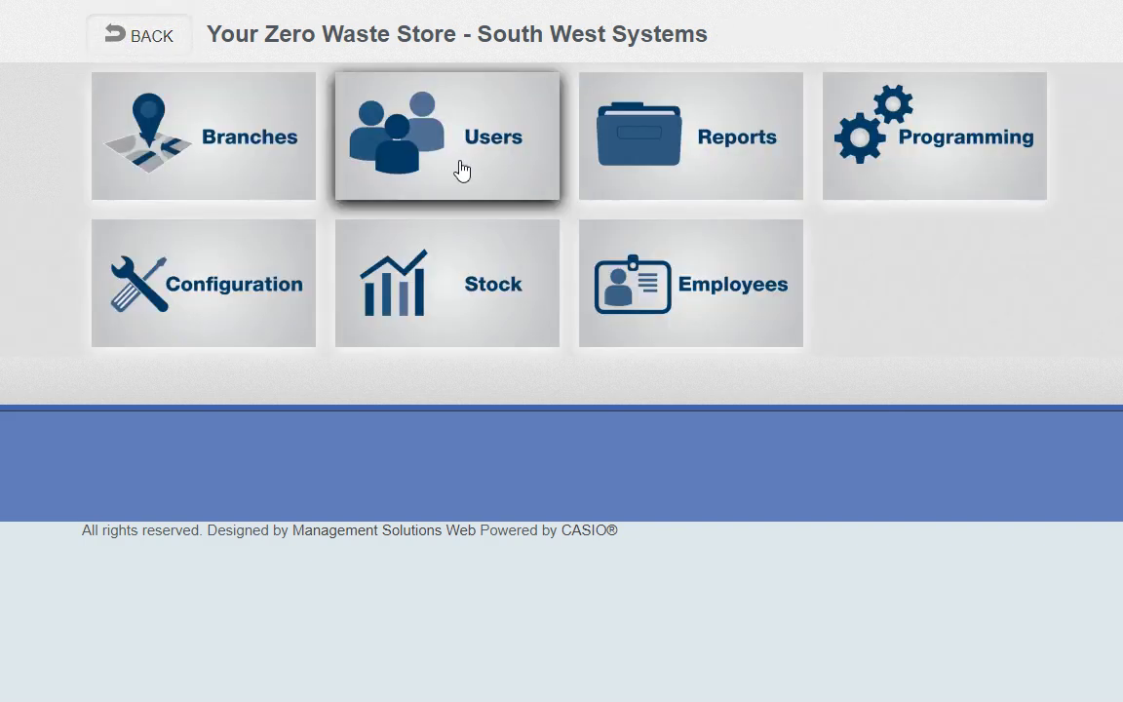
Open the reports list and choose the SALES Z-READ report group.
{"action": "left_click", "coordinate": [704, 145]}
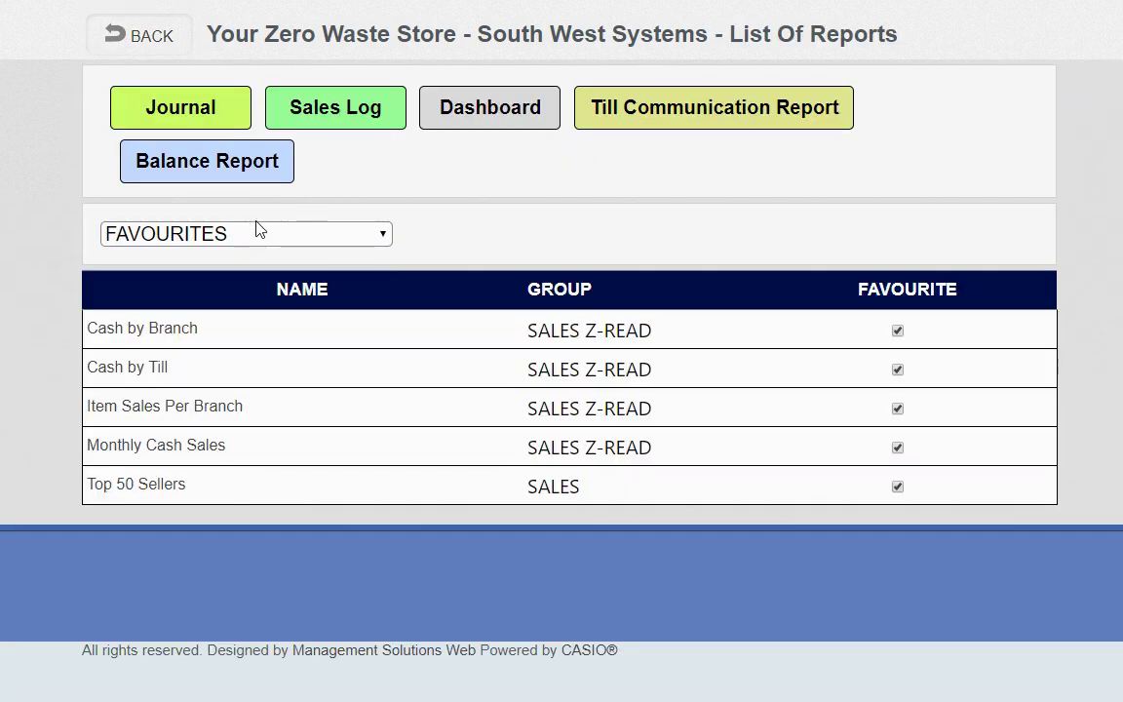
{"action": "left_click", "coordinate": [236, 238]}
{"action": "left_click", "coordinate": [197, 234]}
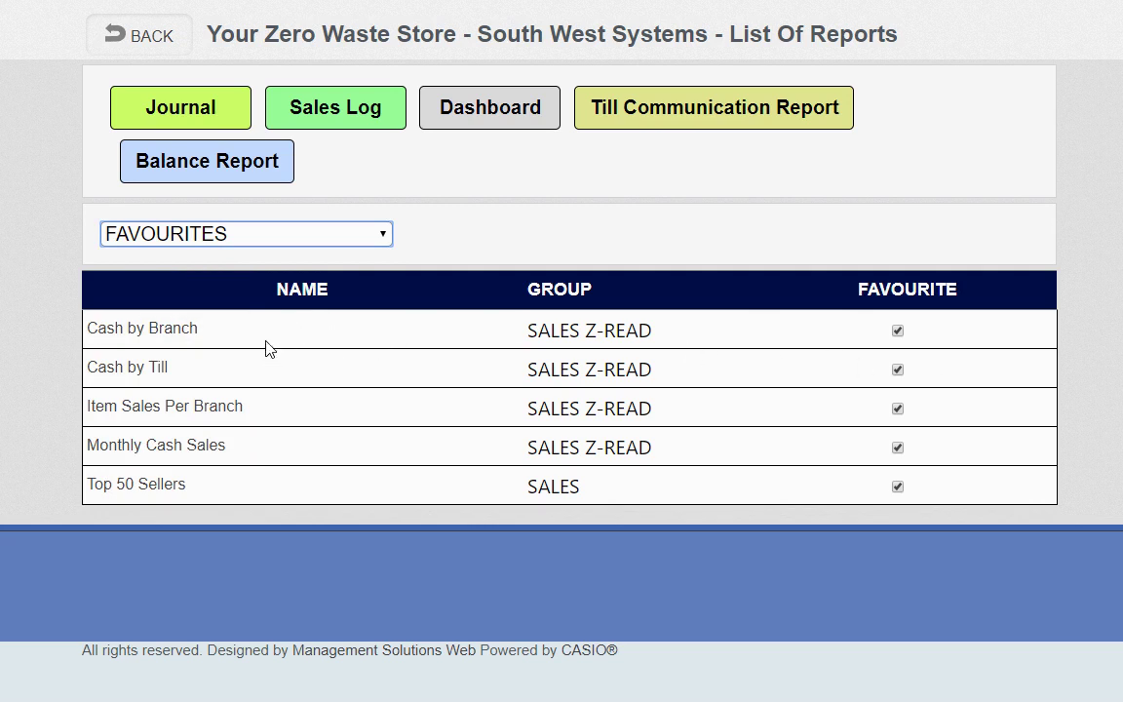
{"action": "left_click", "coordinate": [207, 234]}
{"action": "left_click", "coordinate": [213, 306]}
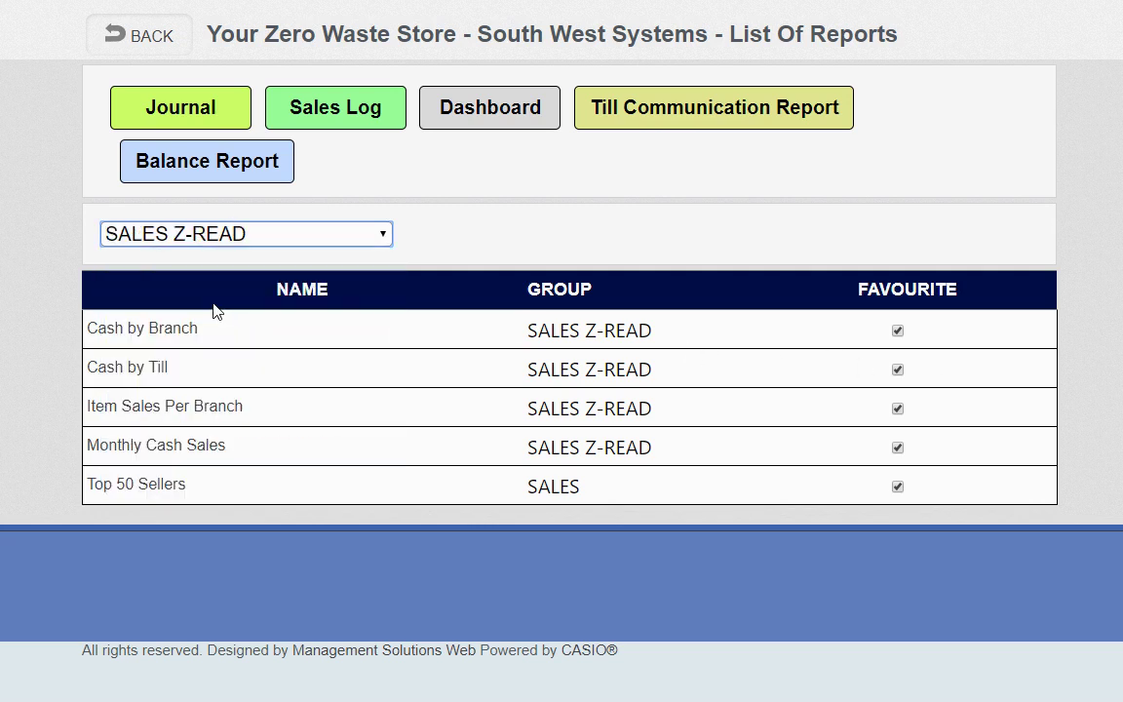
{"action": "scroll", "coordinate": [254, 300], "scroll_direction": "down", "scroll_amount": 2}
{"action": "scroll", "coordinate": [230, 282], "scroll_direction": "down", "scroll_amount": 7}
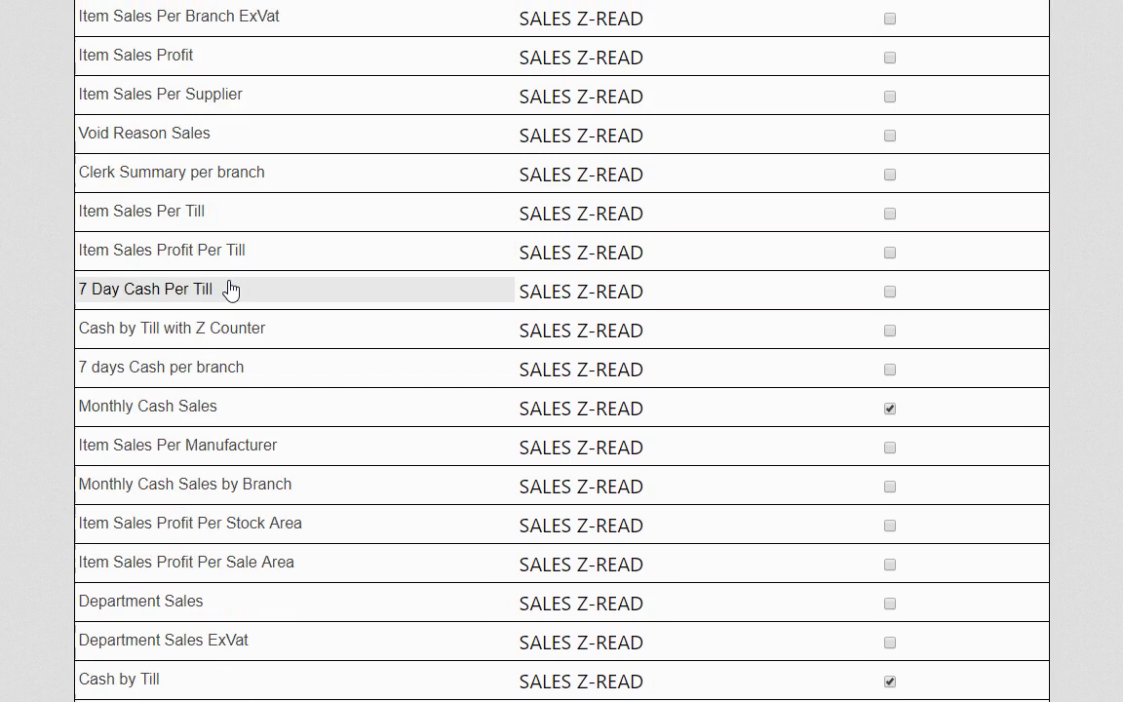
{"action": "scroll", "coordinate": [233, 297], "scroll_direction": "up", "scroll_amount": 7}
{"action": "left_click", "coordinate": [217, 235]}
{"action": "left_click", "coordinate": [210, 305]}
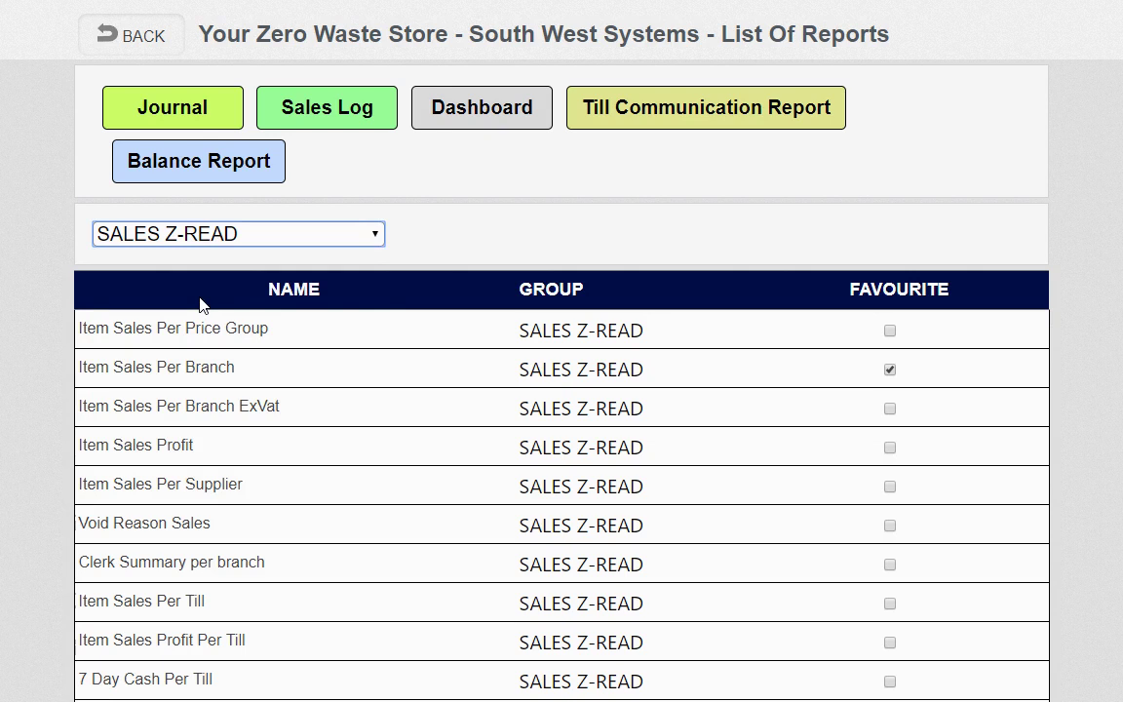
View the SALES group, switch back to SALES Z-READ and open Item Sales Per Branch.
{"action": "left_click", "coordinate": [259, 241]}
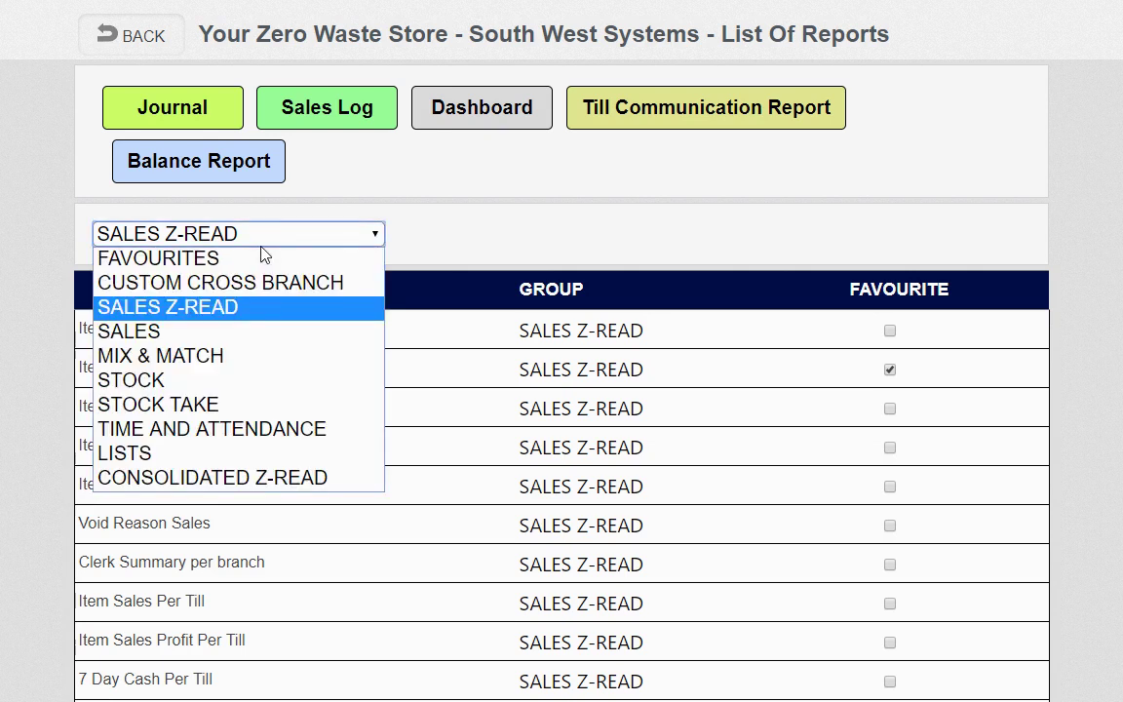
{"action": "left_click", "coordinate": [214, 332]}
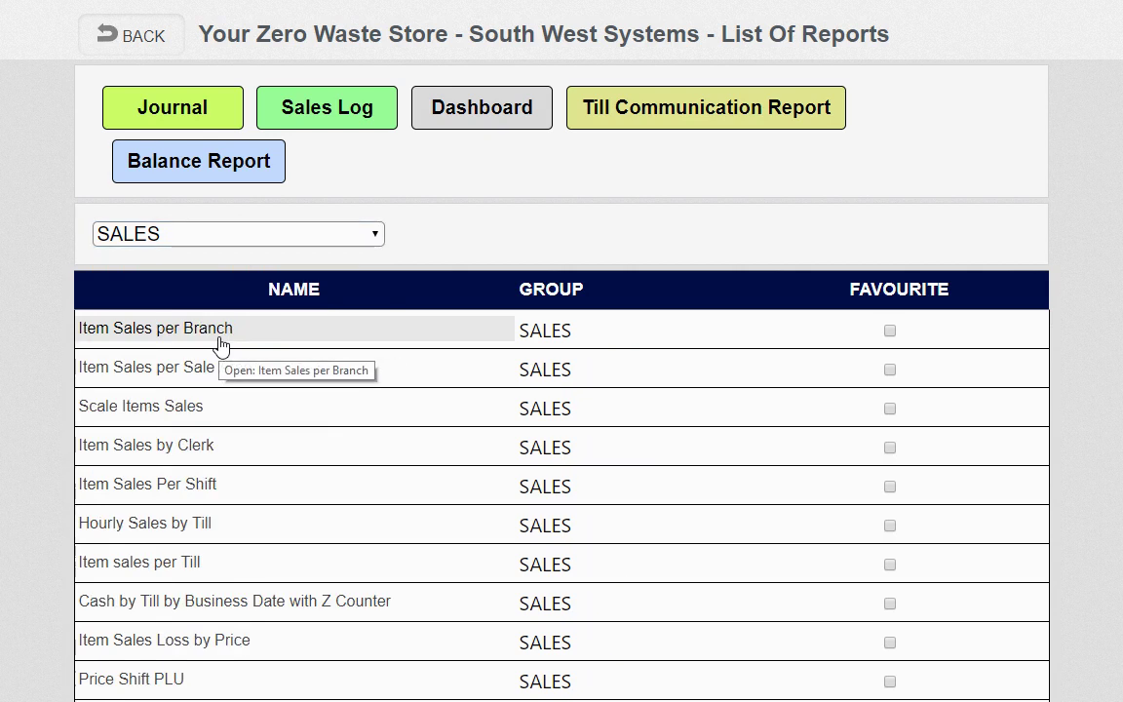
{"action": "left_click", "coordinate": [263, 236]}
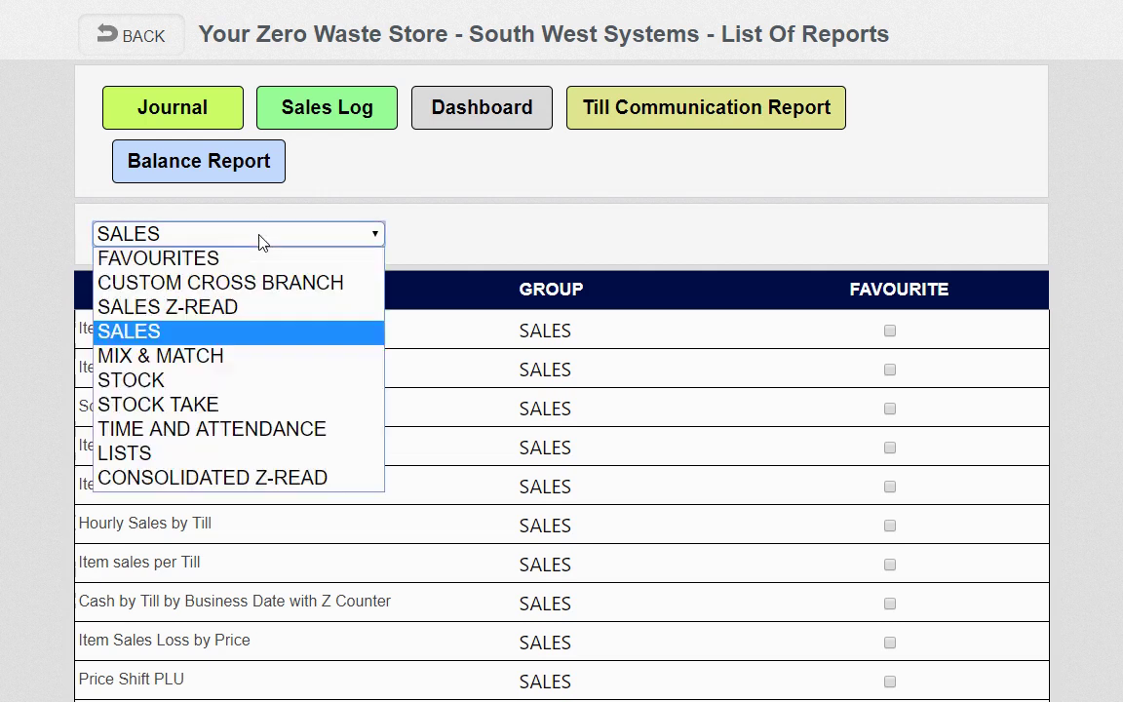
{"action": "left_click", "coordinate": [180, 308]}
{"action": "scroll", "coordinate": [191, 314], "scroll_direction": "down", "scroll_amount": 2}
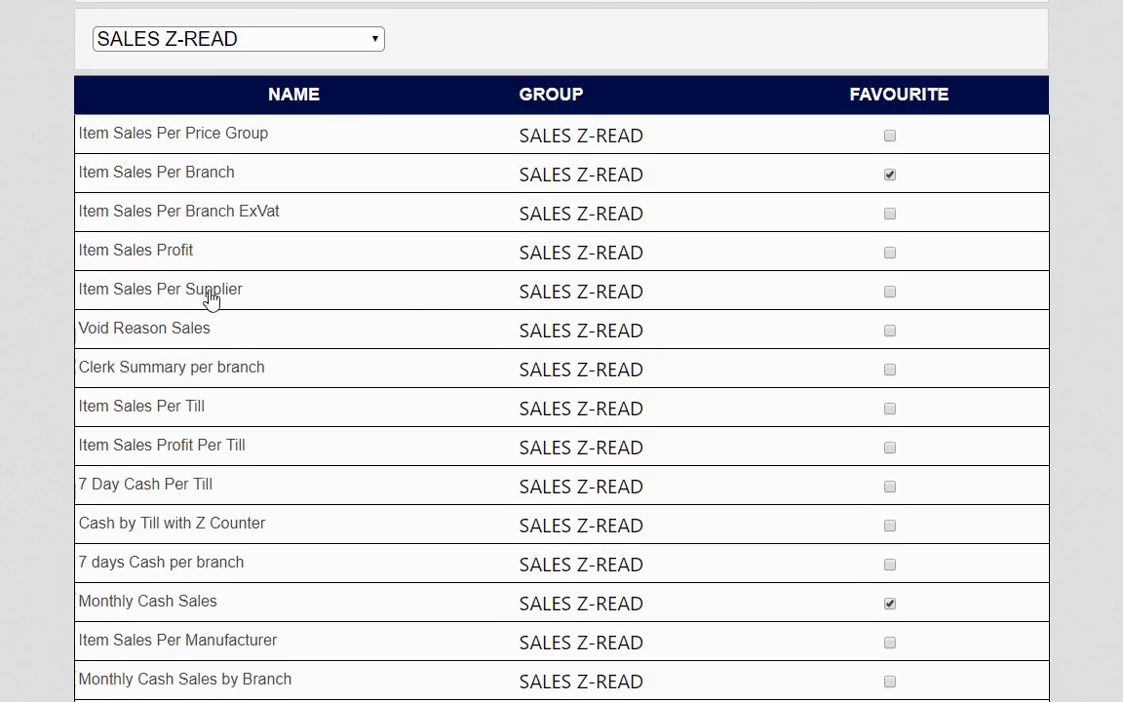
{"action": "left_click", "coordinate": [197, 180]}
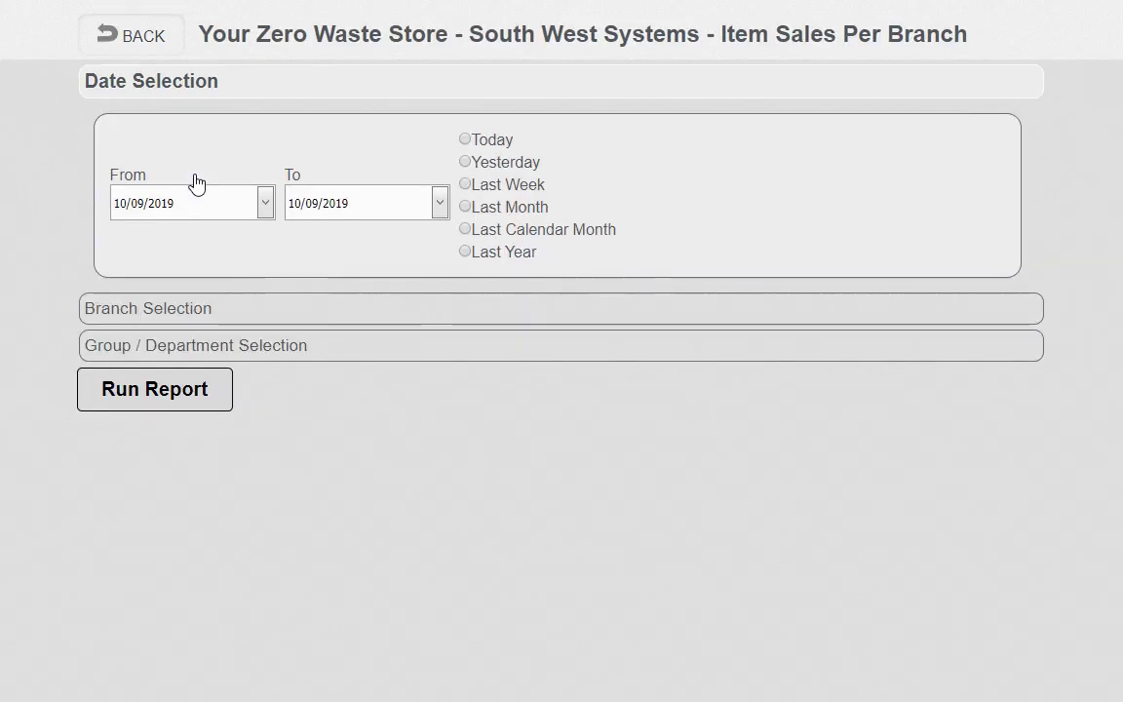
Run the Item Sales Per Branch report for 10/09/2019 and scroll through its first page.
{"action": "scroll", "coordinate": [197, 311], "scroll_direction": "down", "scroll_amount": 2}
{"action": "scroll", "coordinate": [190, 281], "scroll_direction": "up", "scroll_amount": 2}
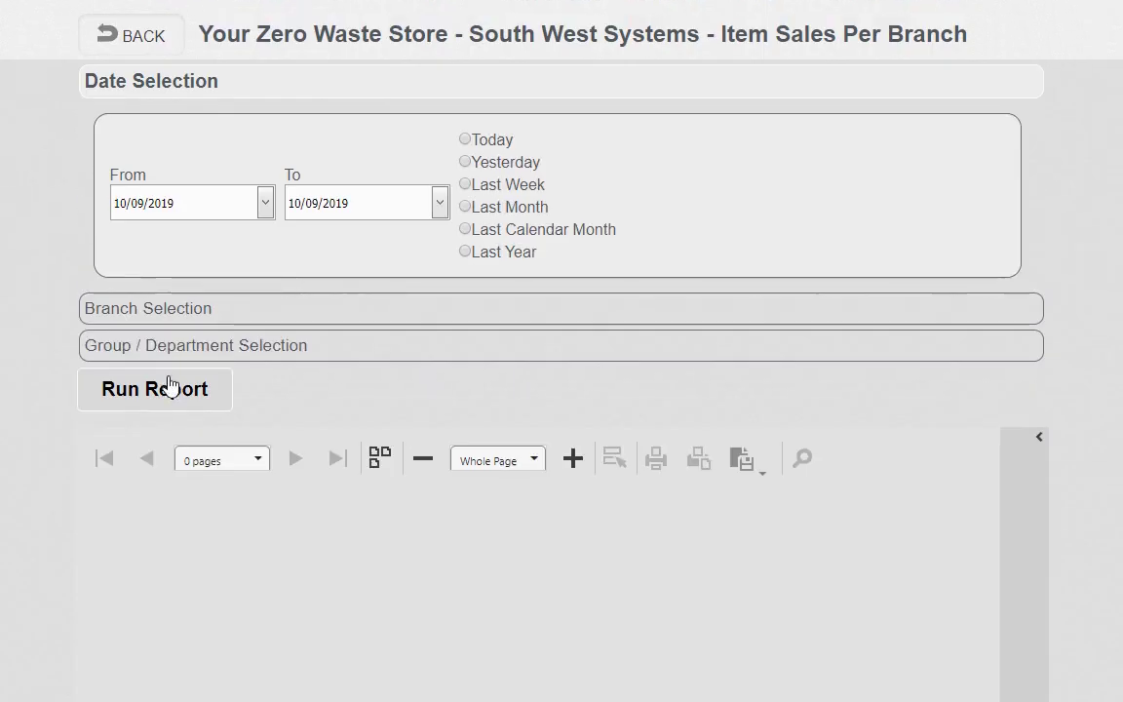
{"action": "left_click", "coordinate": [170, 392]}
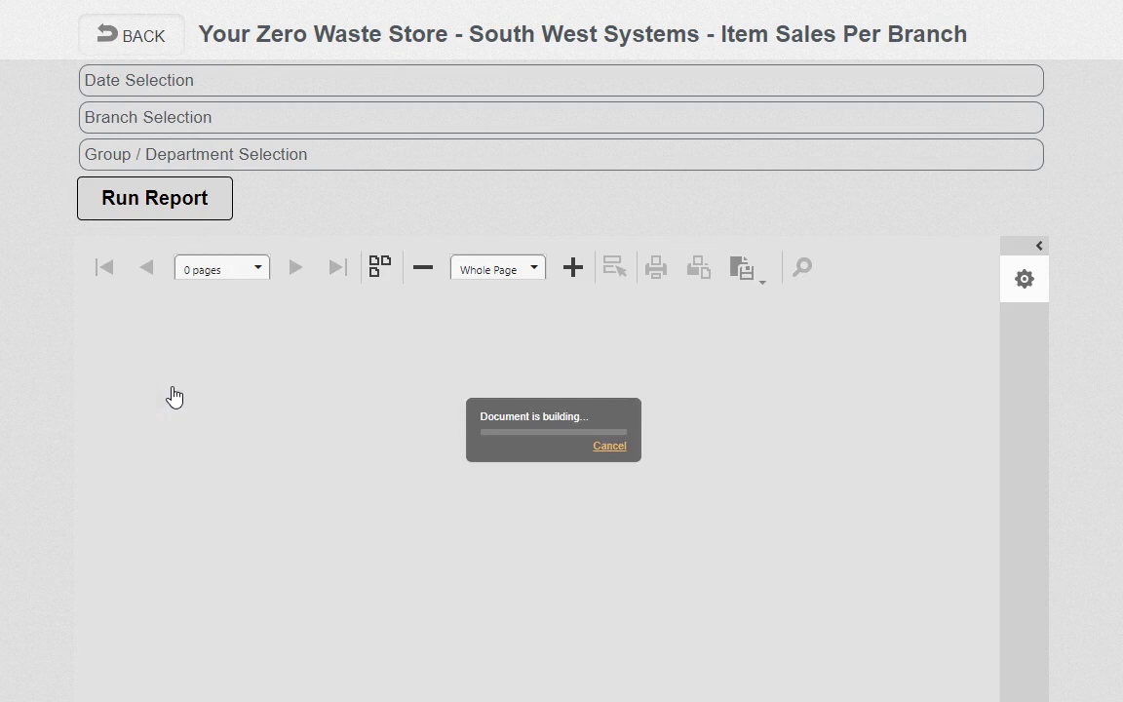
{"action": "scroll", "coordinate": [219, 375], "scroll_direction": "down", "scroll_amount": 2}
{"action": "scroll", "coordinate": [243, 363], "scroll_direction": "down", "scroll_amount": 2}
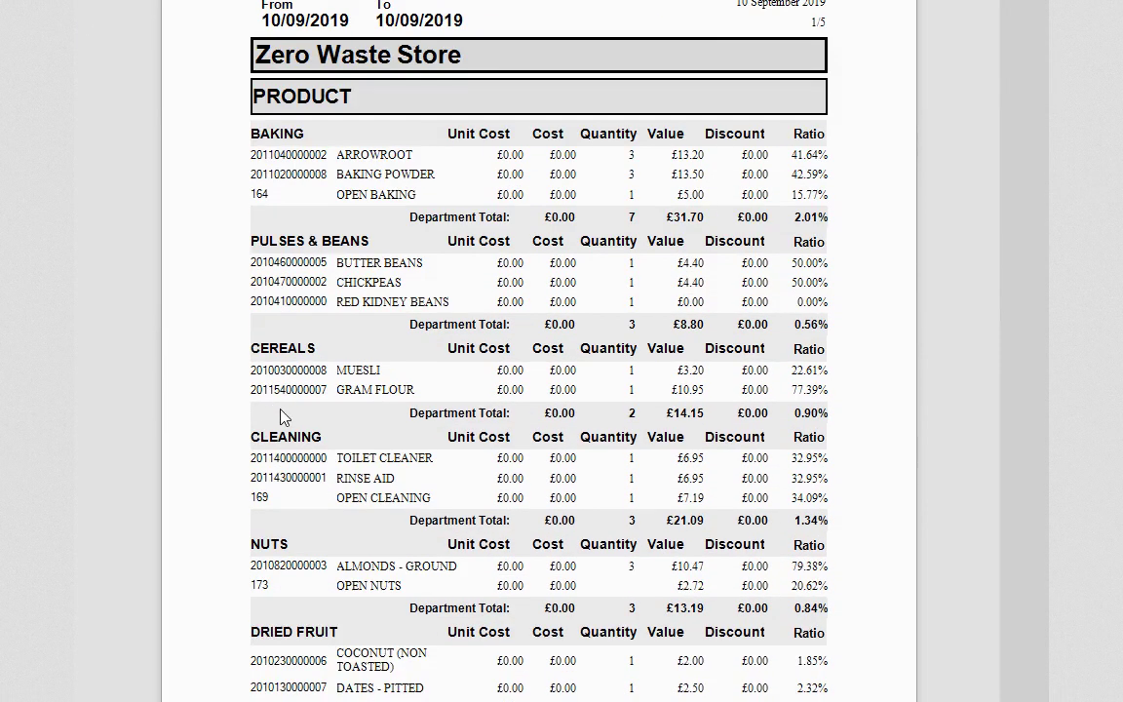
{"action": "scroll", "coordinate": [311, 346], "scroll_direction": "up", "scroll_amount": 1}
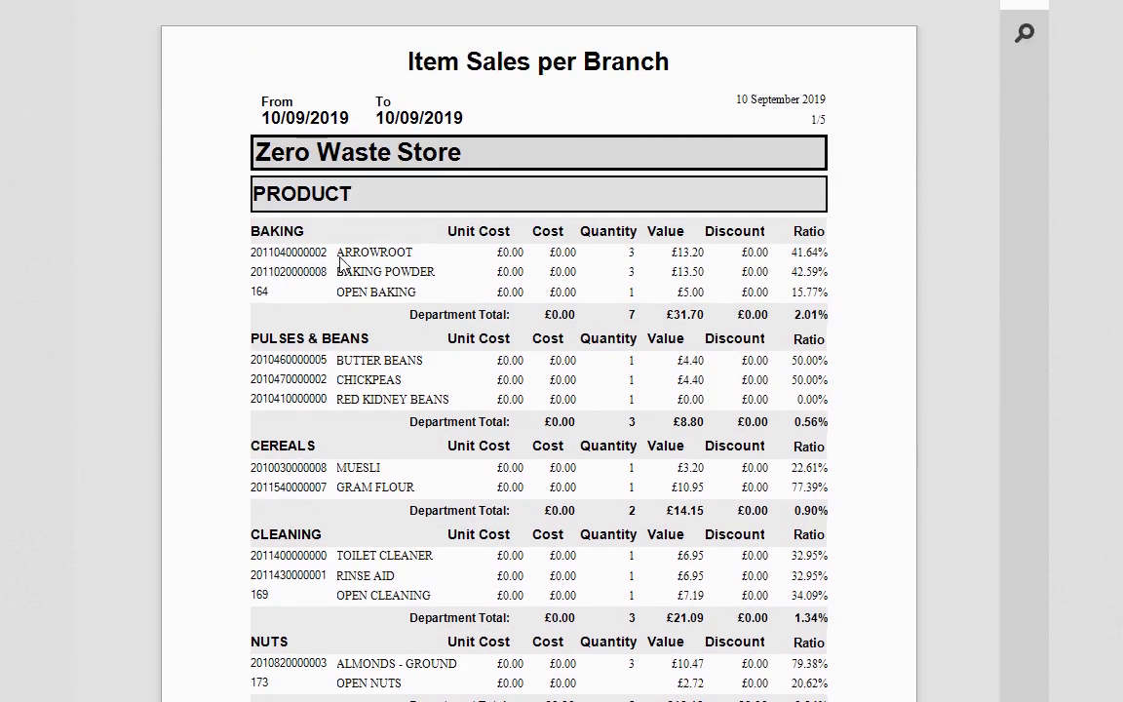
{"action": "scroll", "coordinate": [341, 268], "scroll_direction": "down", "scroll_amount": 2}
{"action": "scroll", "coordinate": [353, 277], "scroll_direction": "up", "scroll_amount": 2}
{"action": "scroll", "coordinate": [368, 319], "scroll_direction": "down", "scroll_amount": 2}
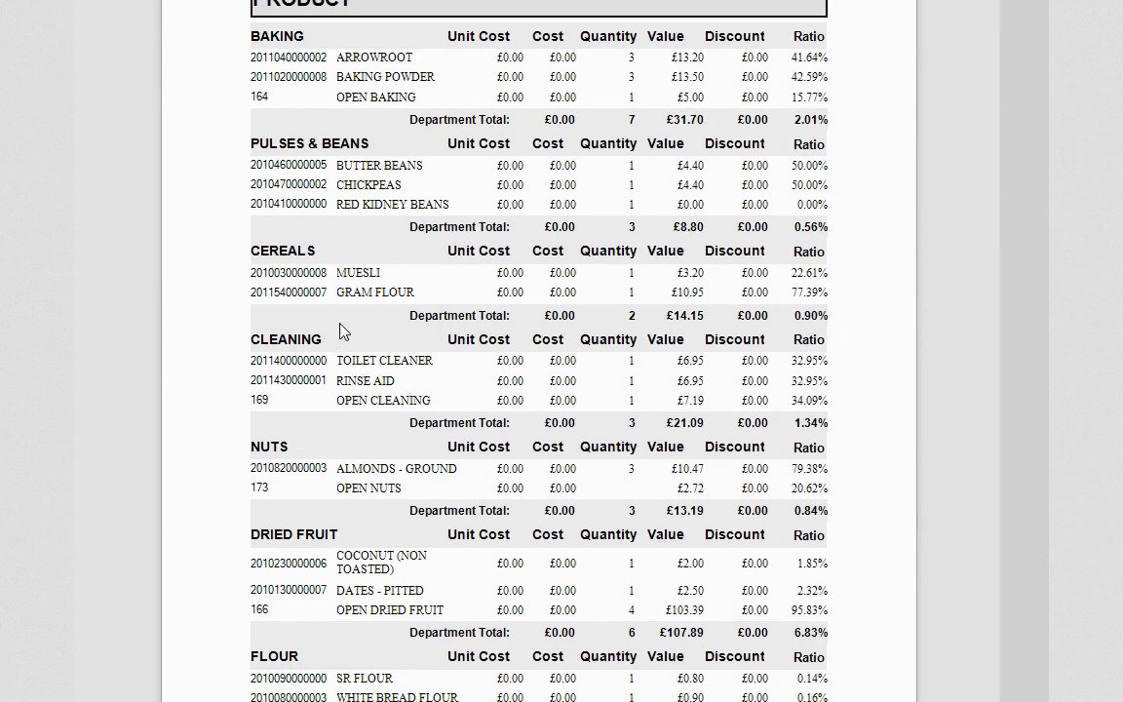
{"action": "scroll", "coordinate": [341, 331], "scroll_direction": "up", "scroll_amount": 2}
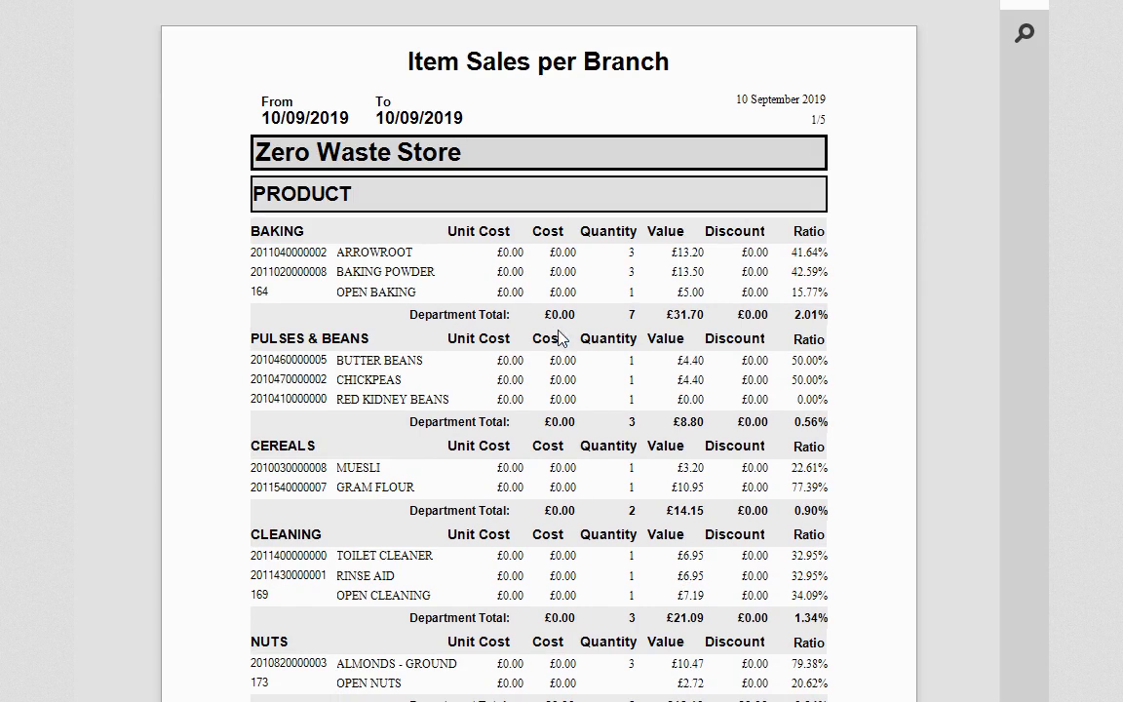
{"action": "scroll", "coordinate": [628, 297], "scroll_direction": "down", "scroll_amount": 2}
{"action": "scroll", "coordinate": [624, 264], "scroll_direction": "up", "scroll_amount": 2}
{"action": "scroll", "coordinate": [519, 261], "scroll_direction": "down", "scroll_amount": 2}
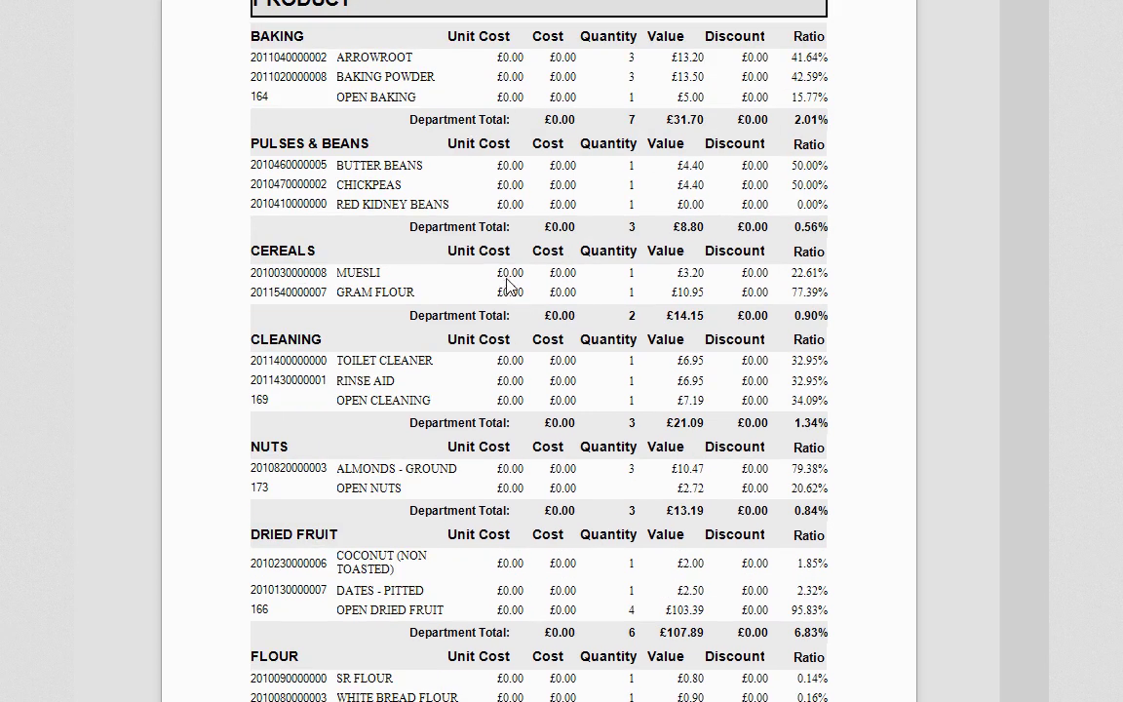
{"action": "scroll", "coordinate": [624, 290], "scroll_direction": "up", "scroll_amount": 1}
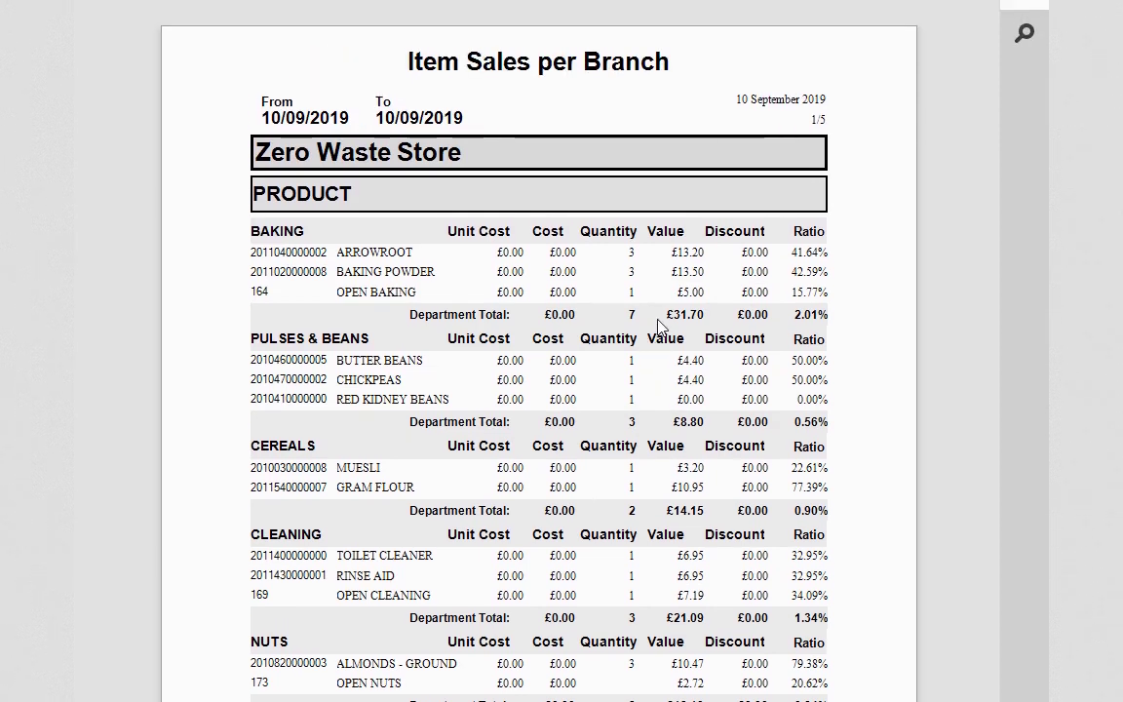
{"action": "scroll", "coordinate": [656, 328], "scroll_direction": "down", "scroll_amount": 1}
{"action": "scroll", "coordinate": [646, 320], "scroll_direction": "down", "scroll_amount": 1}
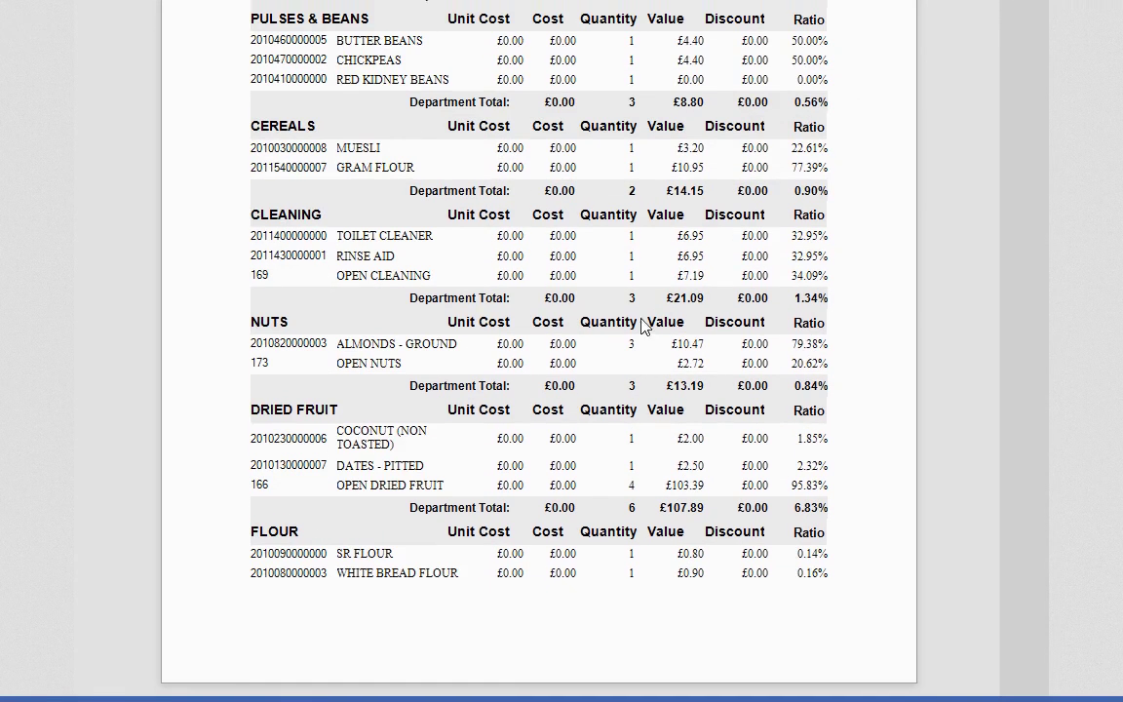
{"action": "scroll", "coordinate": [584, 312], "scroll_direction": "up", "scroll_amount": 6}
Page through the report to pages 2 and 3, then to the last page, 5.
{"action": "left_click", "coordinate": [295, 279]}
{"action": "scroll", "coordinate": [376, 338], "scroll_direction": "down", "scroll_amount": 4}
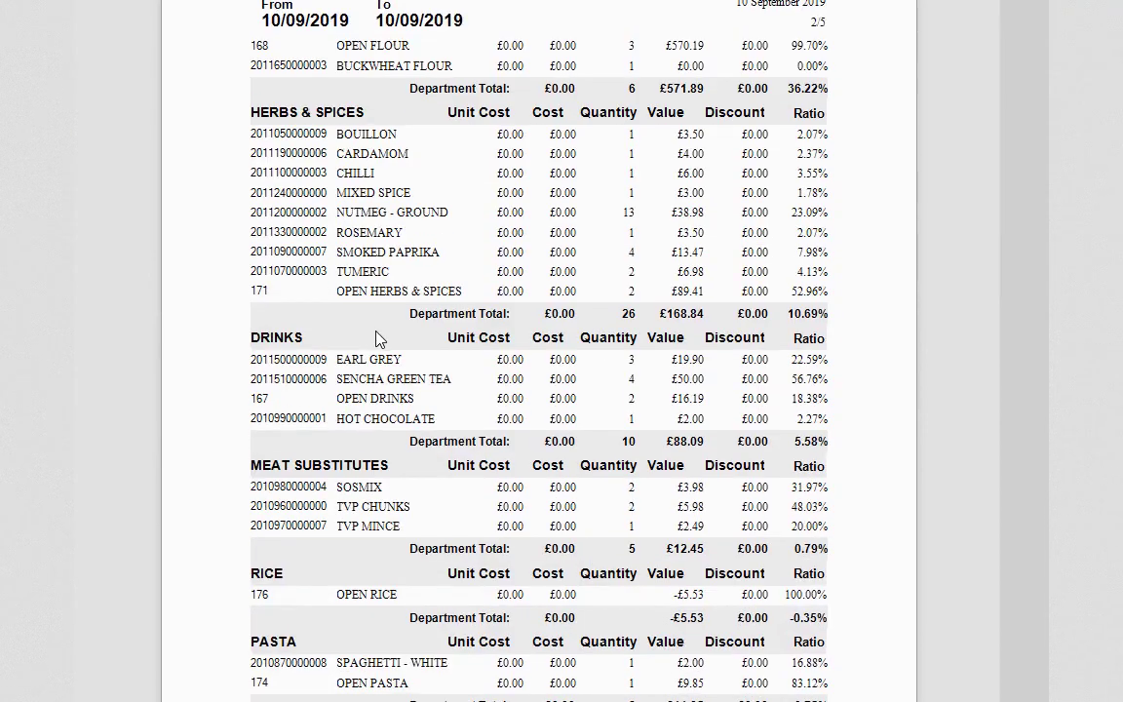
{"action": "scroll", "coordinate": [388, 328], "scroll_direction": "up", "scroll_amount": 4}
{"action": "scroll", "coordinate": [387, 327], "scroll_direction": "up", "scroll_amount": 1}
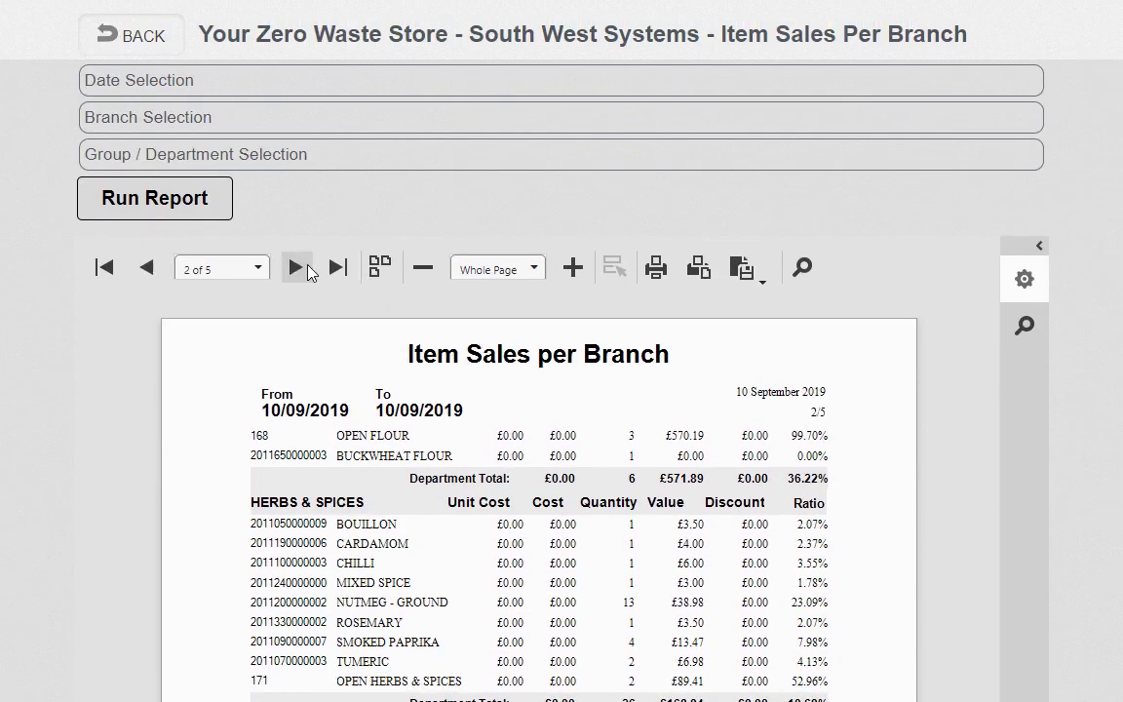
{"action": "left_click", "coordinate": [296, 265]}
{"action": "scroll", "coordinate": [369, 358], "scroll_direction": "down", "scroll_amount": 5}
{"action": "scroll", "coordinate": [365, 307], "scroll_direction": "up", "scroll_amount": 3}
{"action": "scroll", "coordinate": [336, 278], "scroll_direction": "up", "scroll_amount": 3}
{"action": "left_click", "coordinate": [343, 263]}
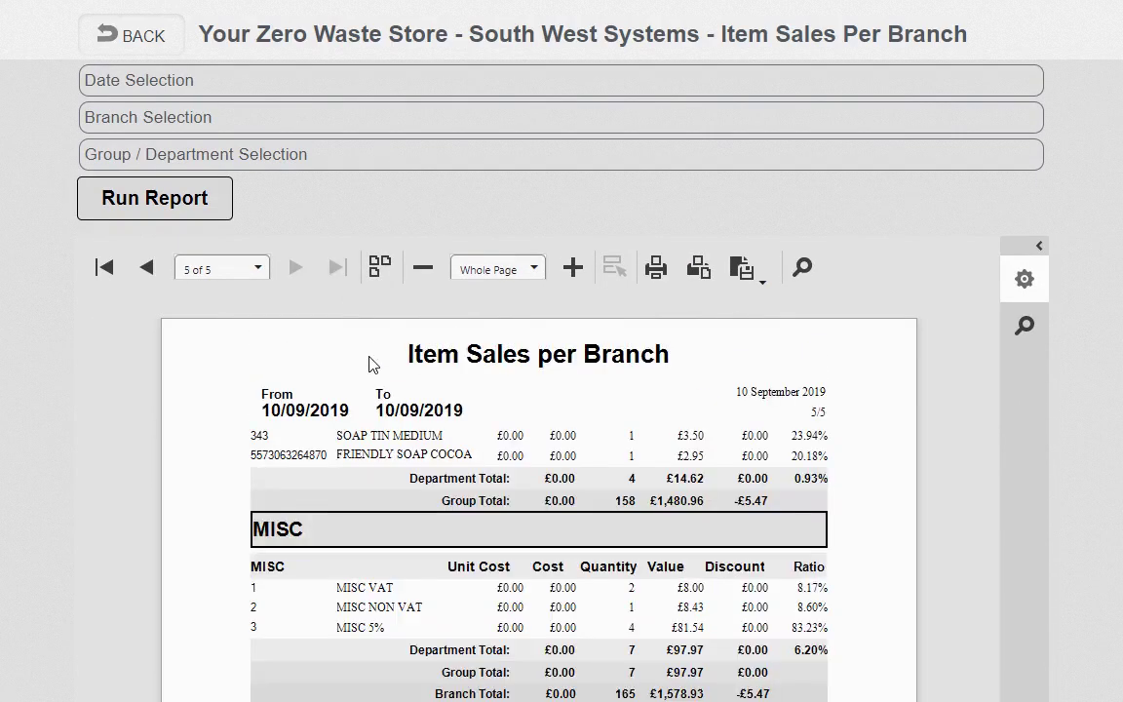
{"action": "scroll", "coordinate": [385, 385], "scroll_direction": "down", "scroll_amount": 5}
{"action": "scroll", "coordinate": [419, 376], "scroll_direction": "up", "scroll_amount": 3}
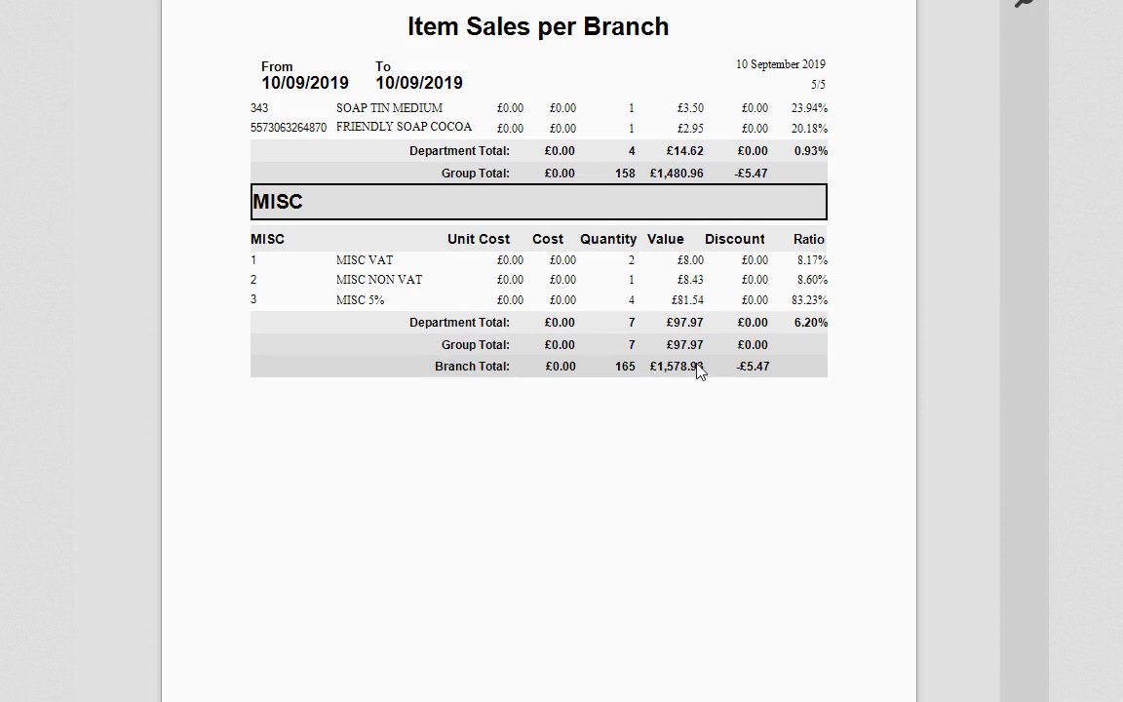
Highlight the Group Total and Branch Total (£1,578.93) figures, then expand Date Selection.
{"action": "left_click_drag", "start_coordinate": [649, 366], "coordinate": [769, 381]}
{"action": "left_click_drag", "start_coordinate": [604, 368], "coordinate": [770, 388]}
{"action": "left_click", "coordinate": [770, 387]}
{"action": "scroll", "coordinate": [552, 464], "scroll_direction": "up", "scroll_amount": 4}
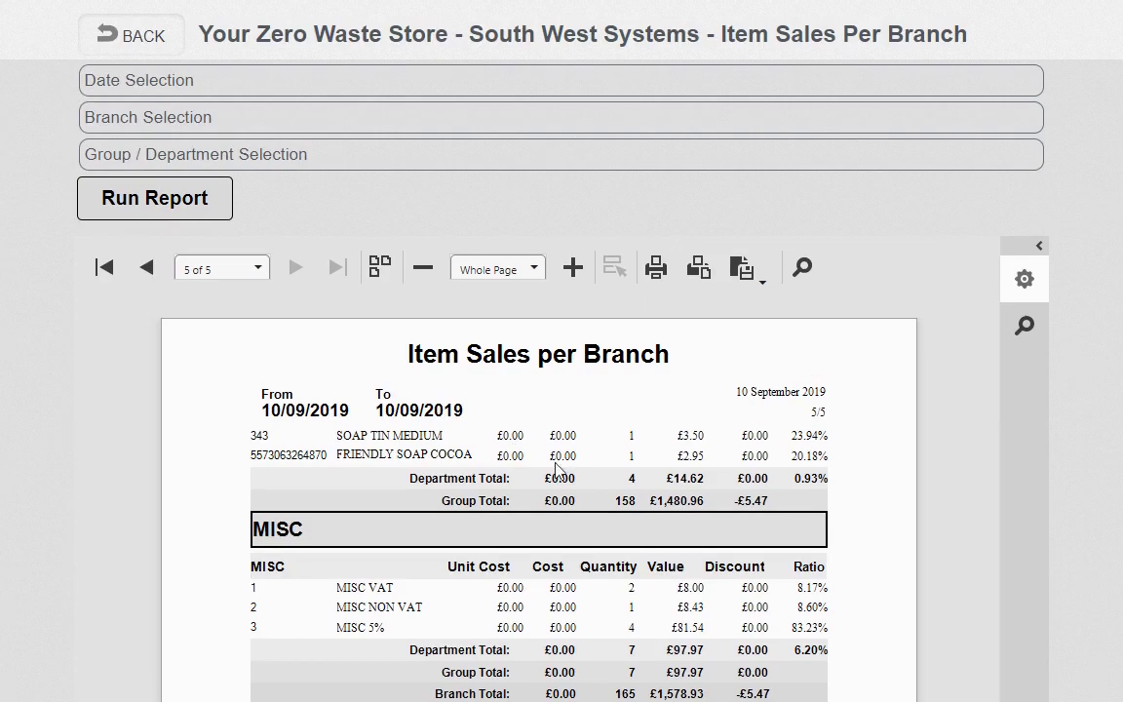
{"action": "left_click", "coordinate": [165, 86]}
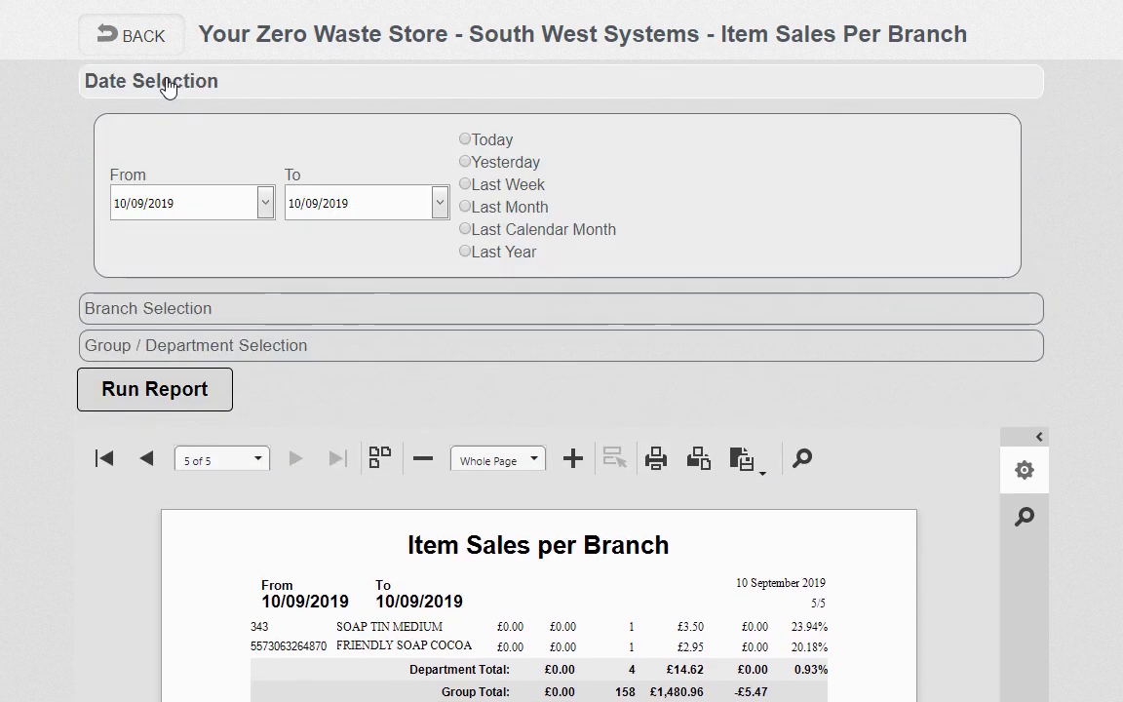
Try the Yesterday and Last Week presets, then set the From date to 1 May 2019.
{"action": "left_click", "coordinate": [462, 163]}
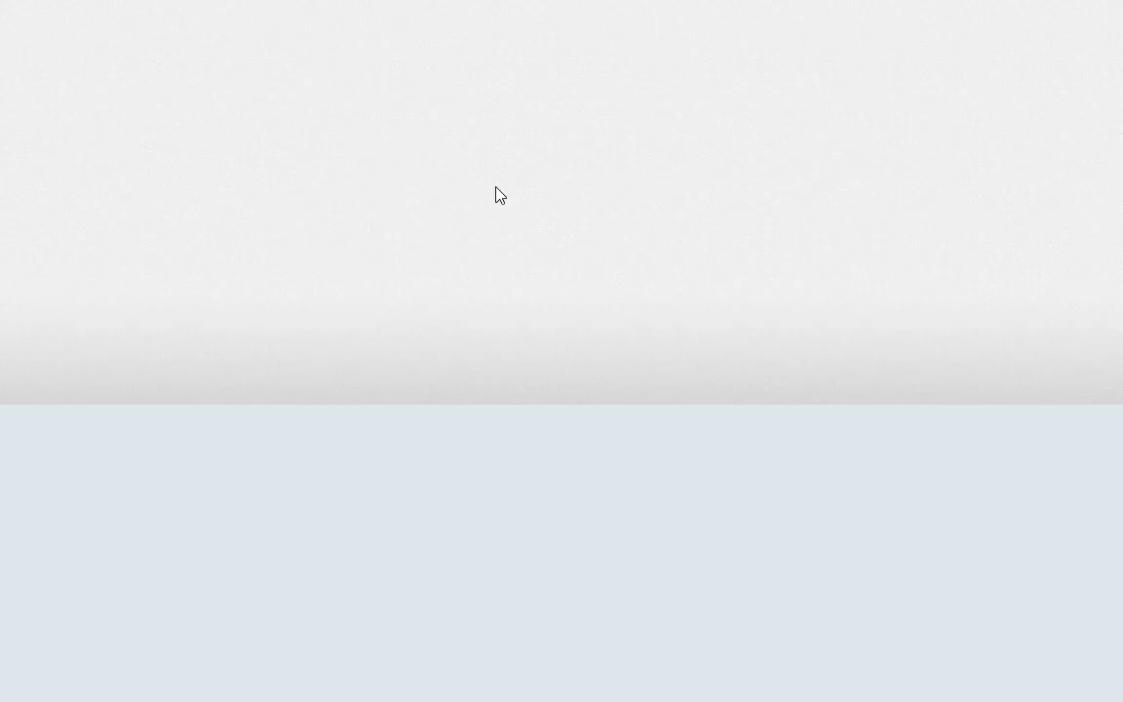
{"action": "left_click", "coordinate": [479, 179]}
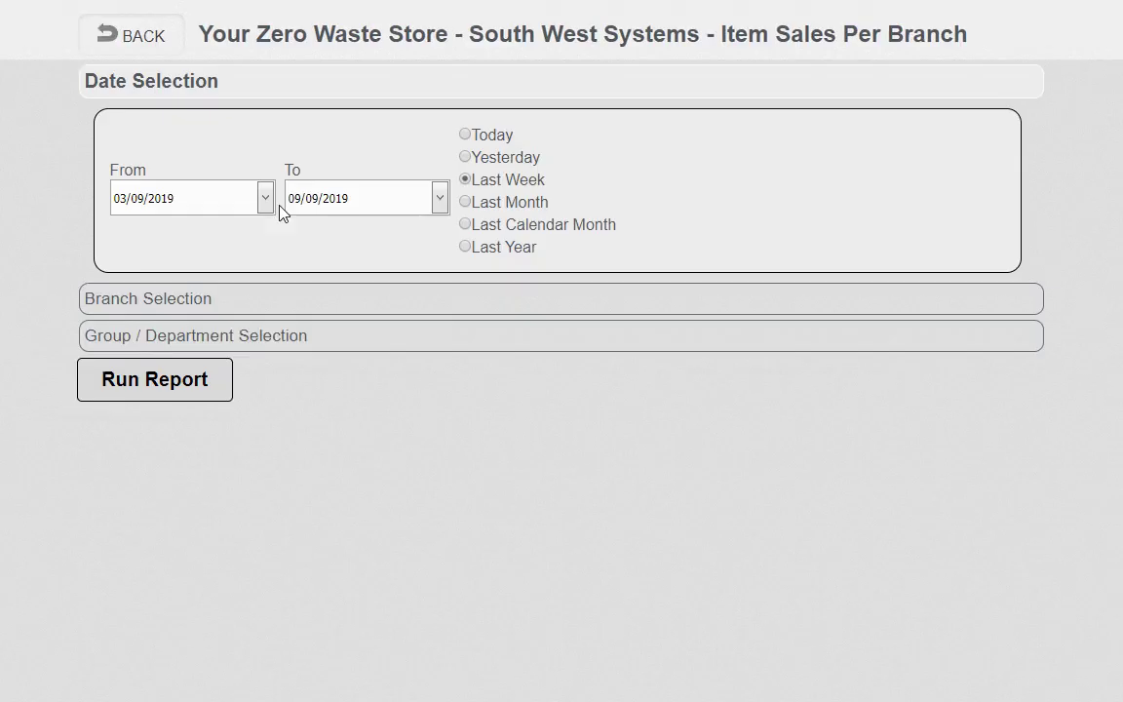
{"action": "left_click", "coordinate": [265, 198]}
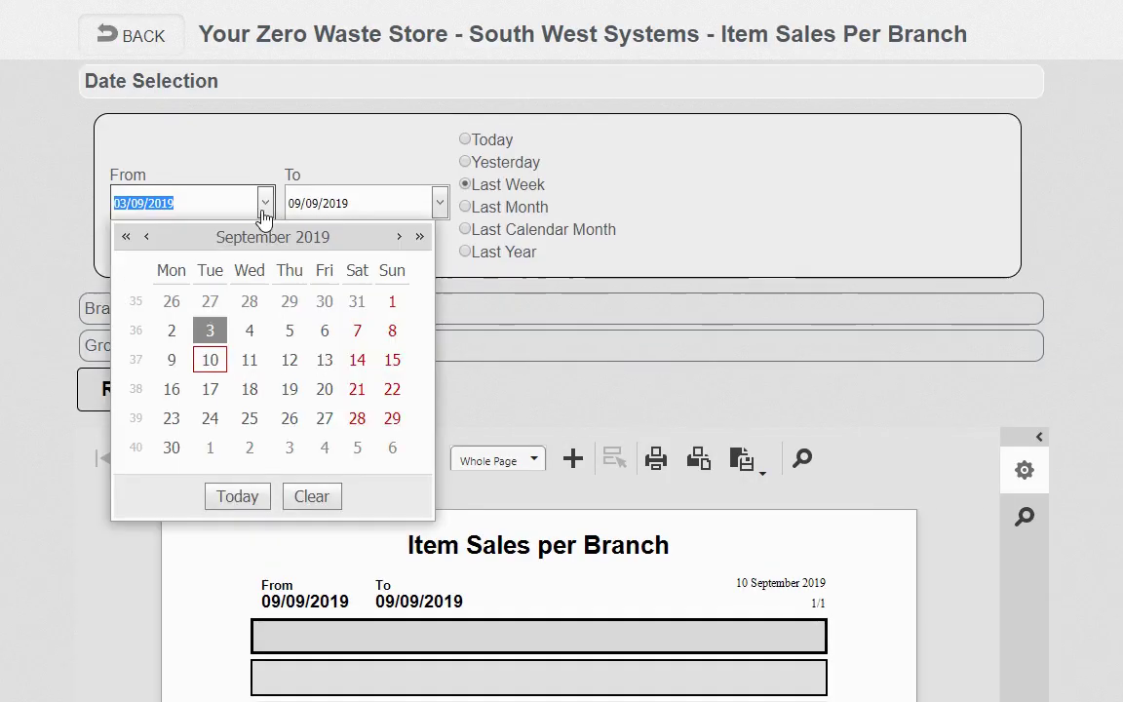
{"action": "left_click", "coordinate": [147, 237]}
{"action": "left_click", "coordinate": [147, 236]}
{"action": "left_click", "coordinate": [147, 237]}
{"action": "left_click", "coordinate": [147, 237]}
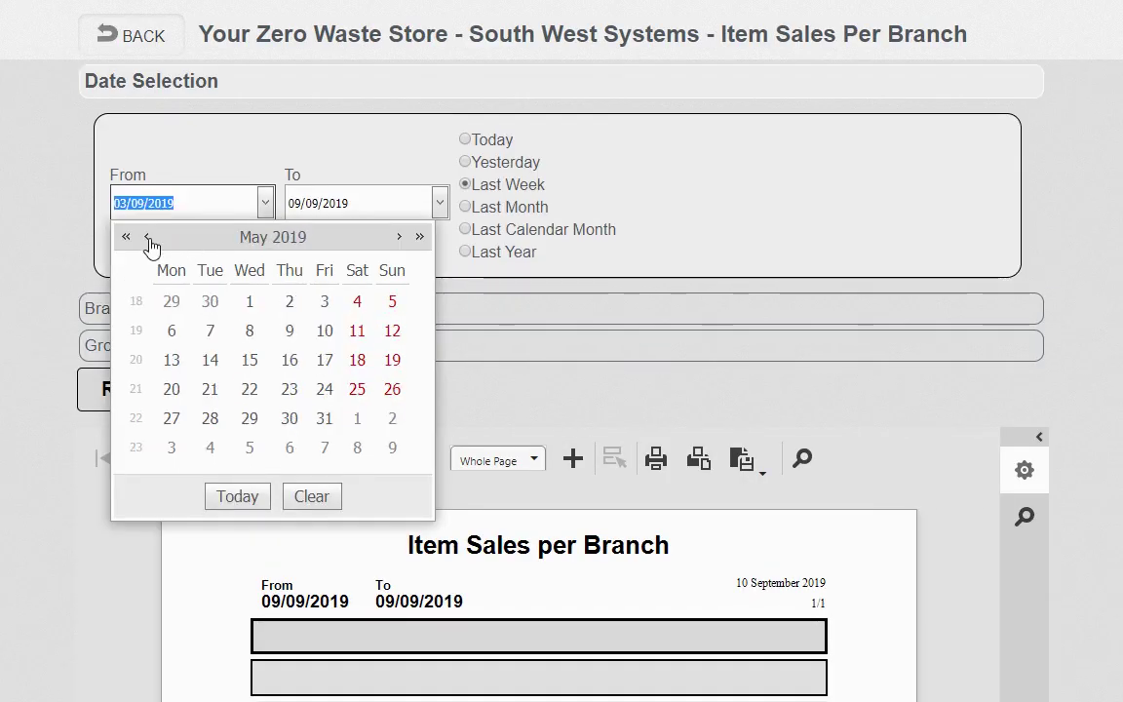
{"action": "left_click", "coordinate": [249, 301]}
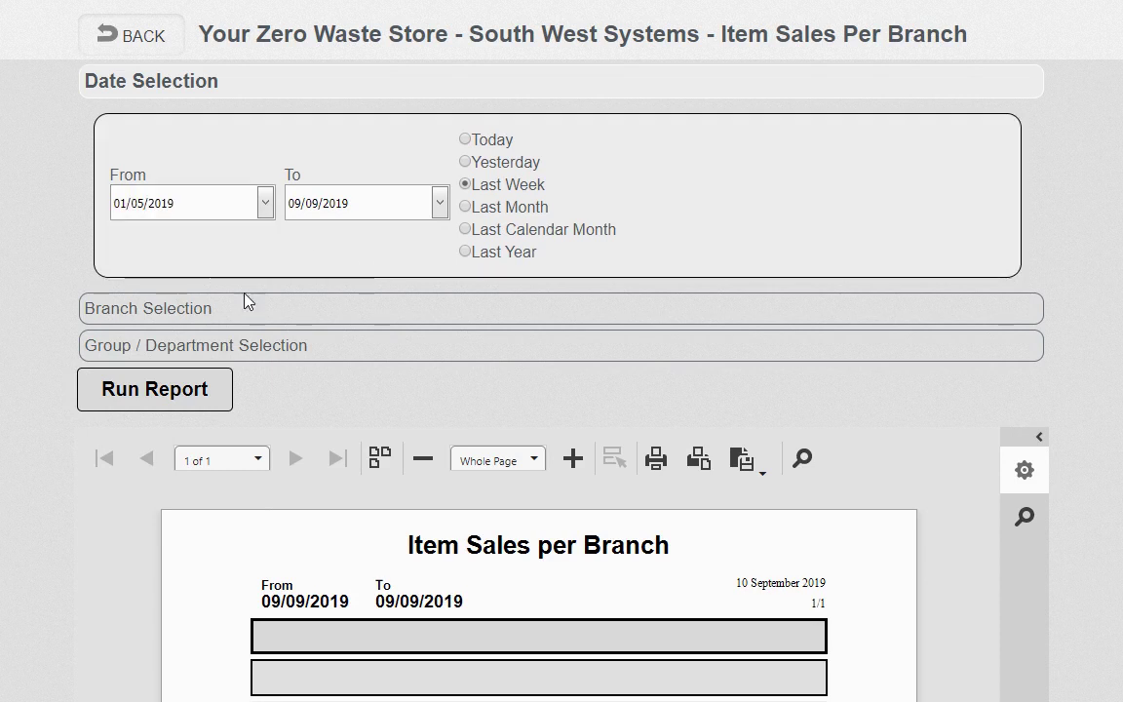
Limit the report to the Baking, Pulses & Beans, Cleaning and Cereals departments and run it.
{"action": "left_click", "coordinate": [195, 314]}
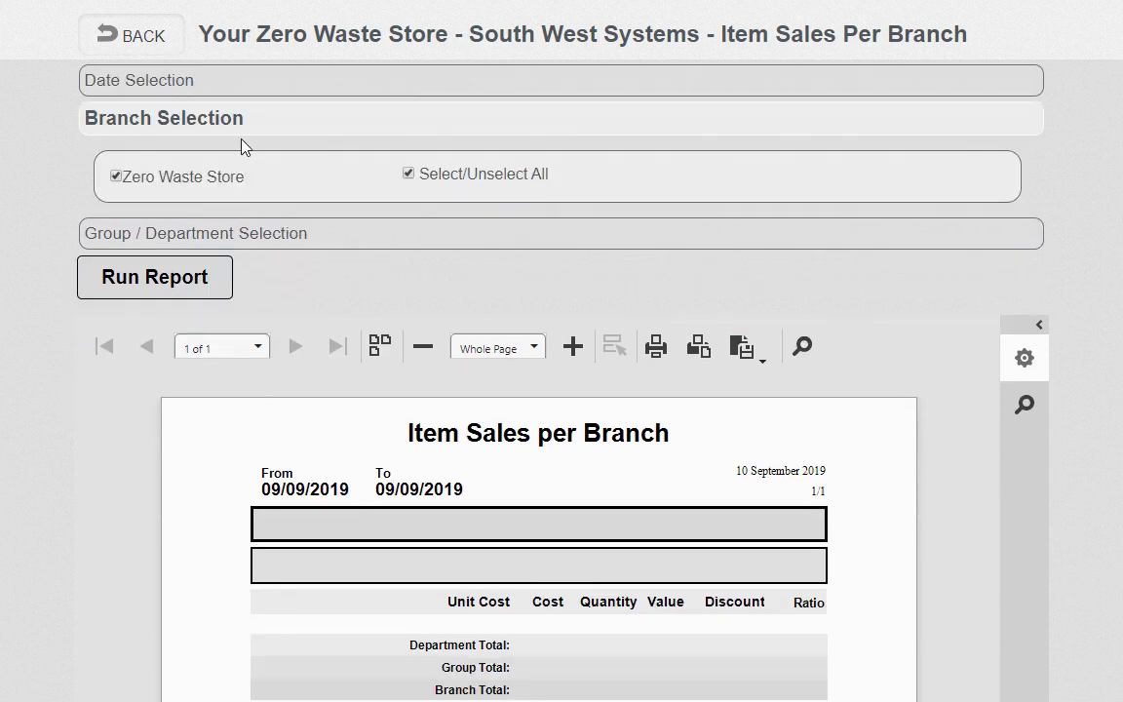
{"action": "left_click", "coordinate": [193, 233]}
{"action": "scroll", "coordinate": [292, 225], "scroll_direction": "down", "scroll_amount": 2}
{"action": "scroll", "coordinate": [360, 254], "scroll_direction": "up", "scroll_amount": 2}
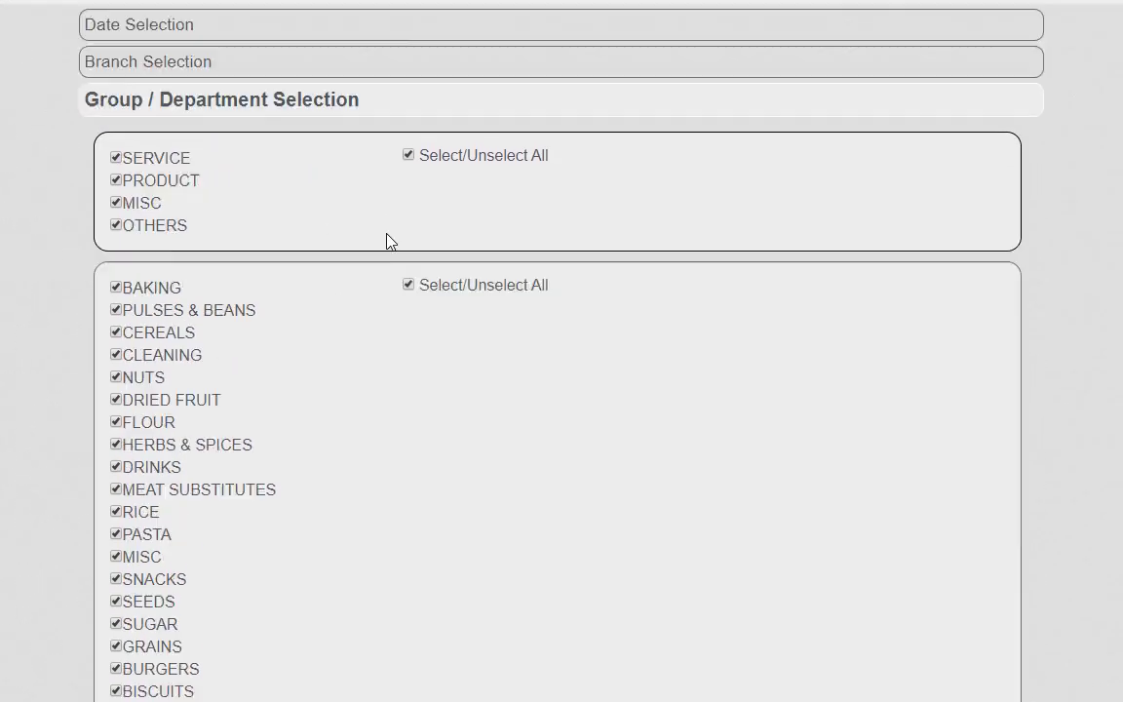
{"action": "left_click", "coordinate": [408, 341]}
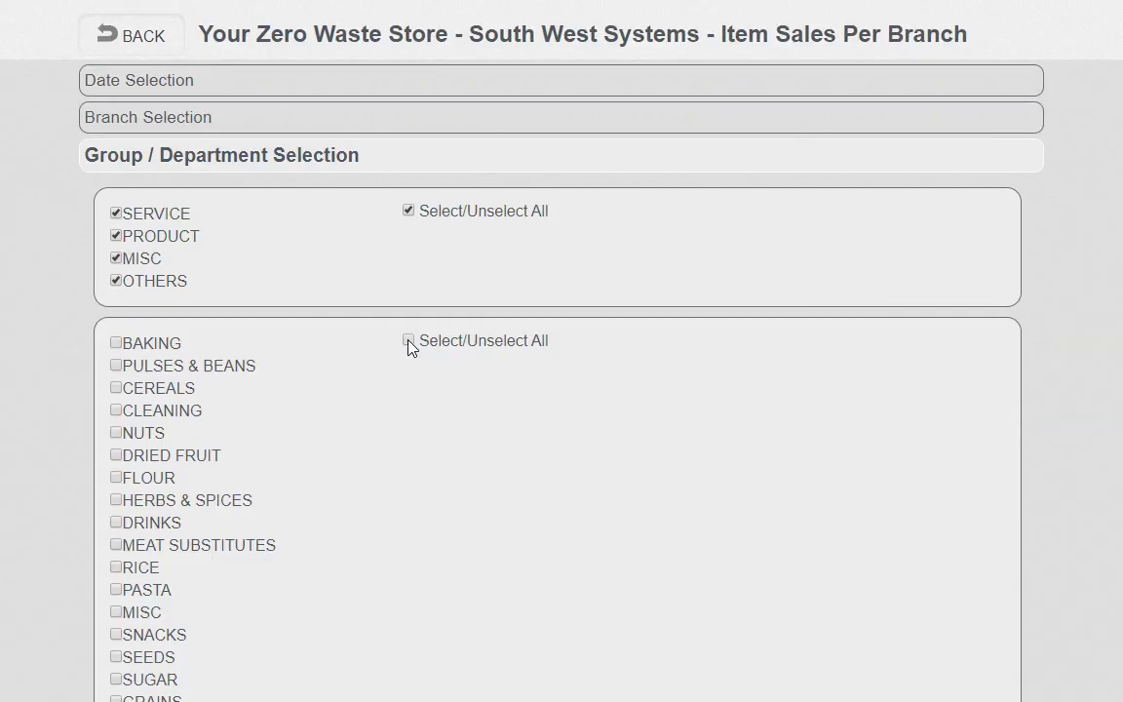
{"action": "left_click", "coordinate": [408, 341]}
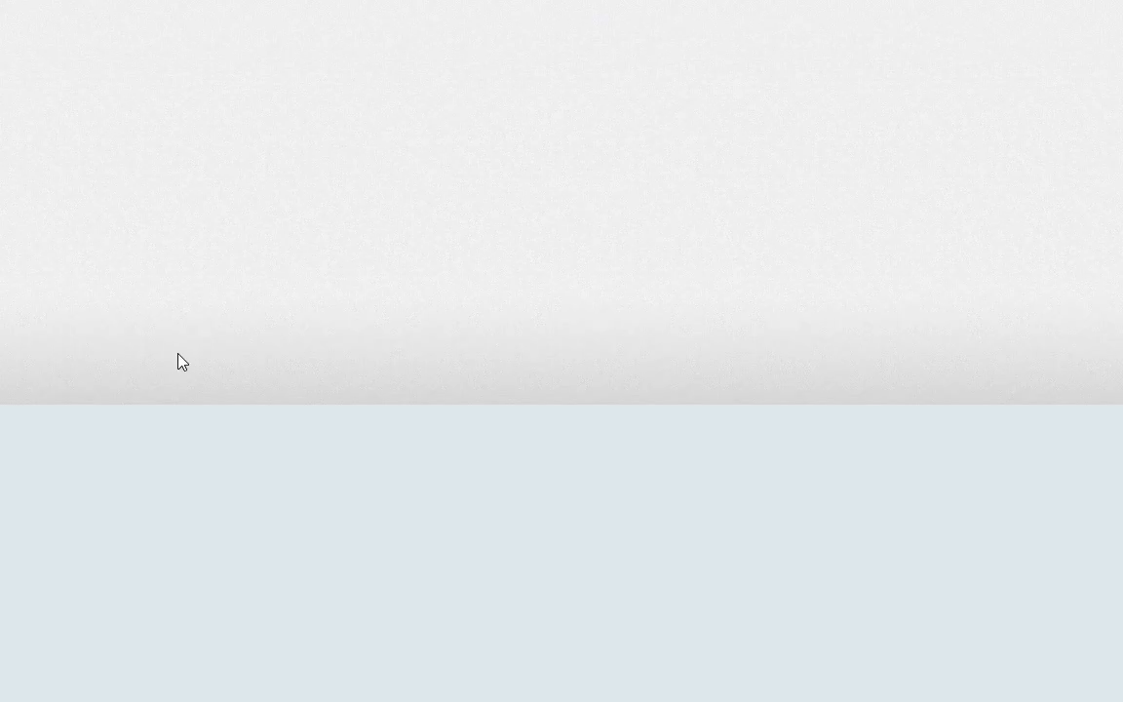
{"action": "left_click", "coordinate": [136, 365]}
{"action": "left_click", "coordinate": [128, 410]}
{"action": "left_click", "coordinate": [128, 387]}
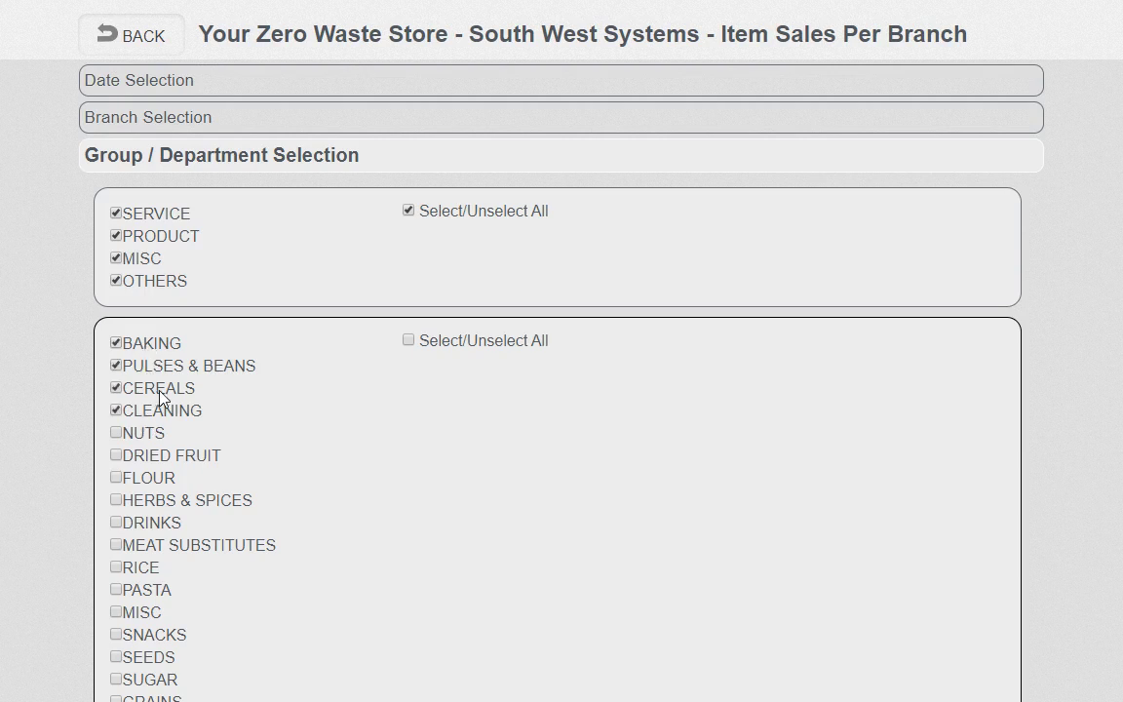
{"action": "scroll", "coordinate": [416, 453], "scroll_direction": "down", "scroll_amount": 6}
{"action": "left_click", "coordinate": [180, 534]}
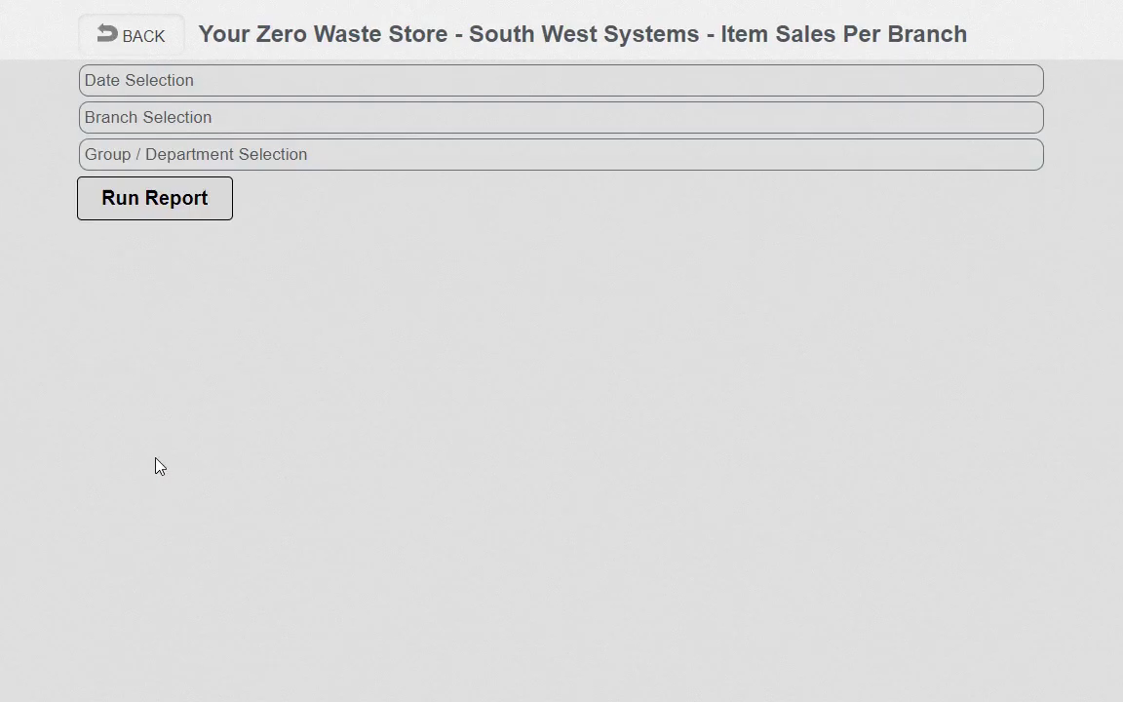
Change the date range to Today and rerun the report.
{"action": "scroll", "coordinate": [458, 492], "scroll_direction": "down", "scroll_amount": 1}
{"action": "scroll", "coordinate": [421, 491], "scroll_direction": "up", "scroll_amount": 1}
{"action": "left_click", "coordinate": [180, 81]}
{"action": "left_click", "coordinate": [465, 139]}
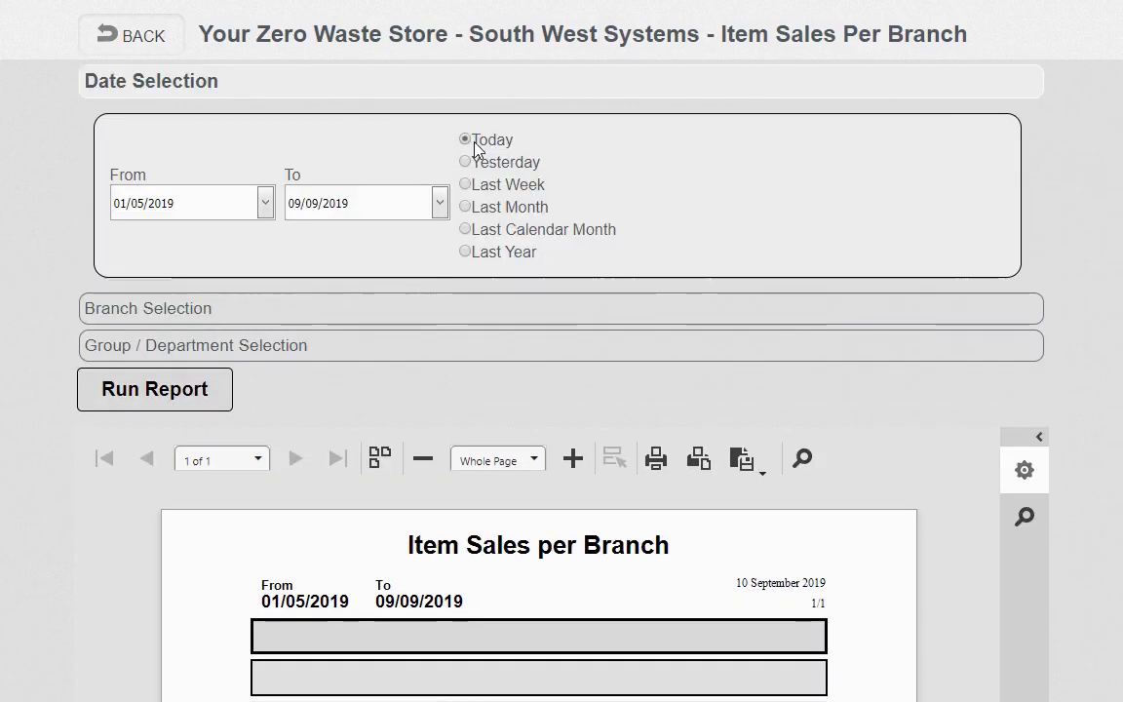
{"action": "left_click", "coordinate": [171, 401]}
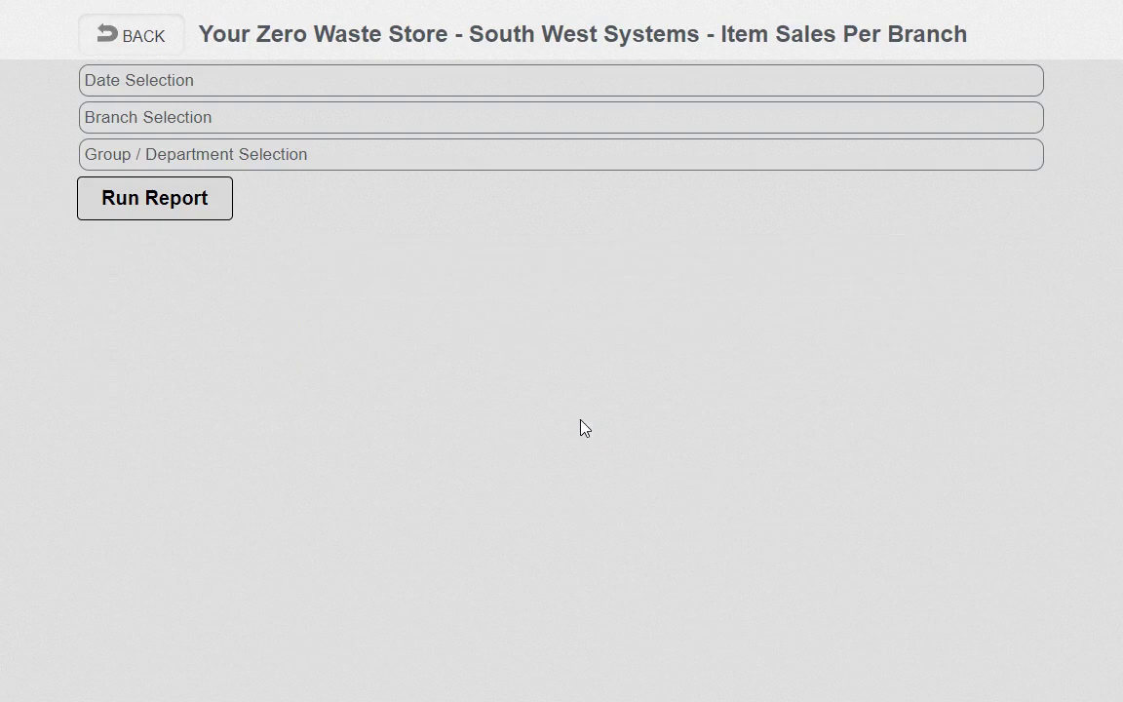
Scroll the one-page 10/09/2019 four-department report, check the export formats, then go back.
{"action": "scroll", "coordinate": [695, 350], "scroll_direction": "down", "scroll_amount": 1}
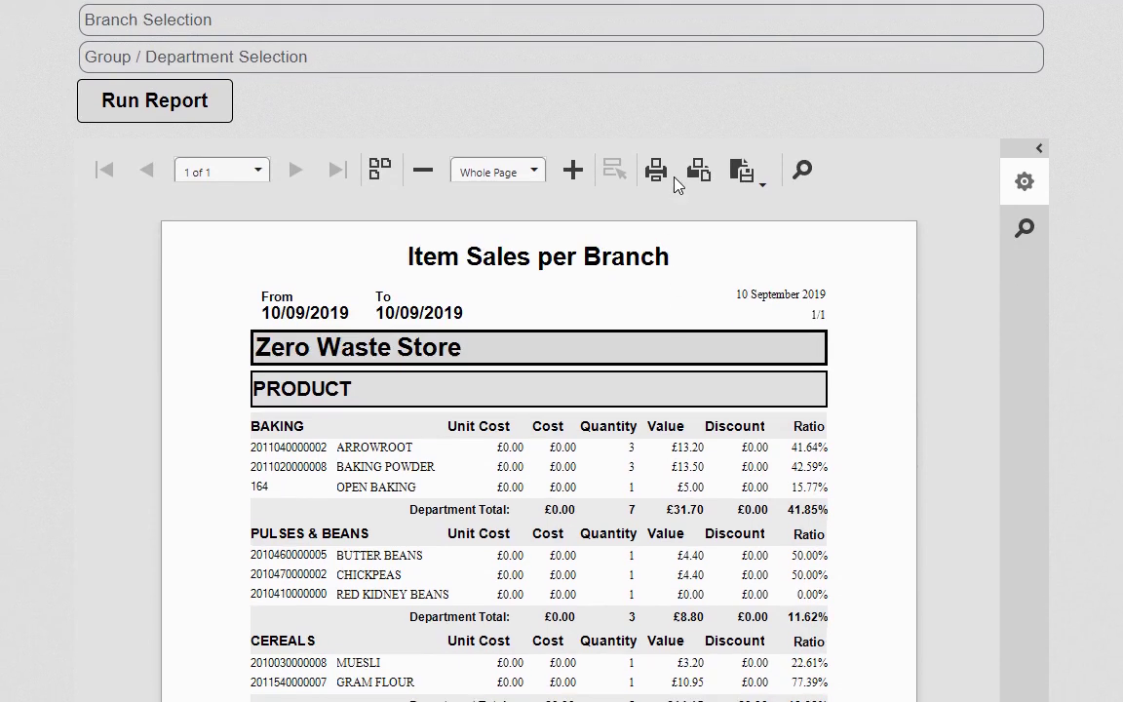
{"action": "scroll", "coordinate": [687, 185], "scroll_direction": "down", "scroll_amount": 1}
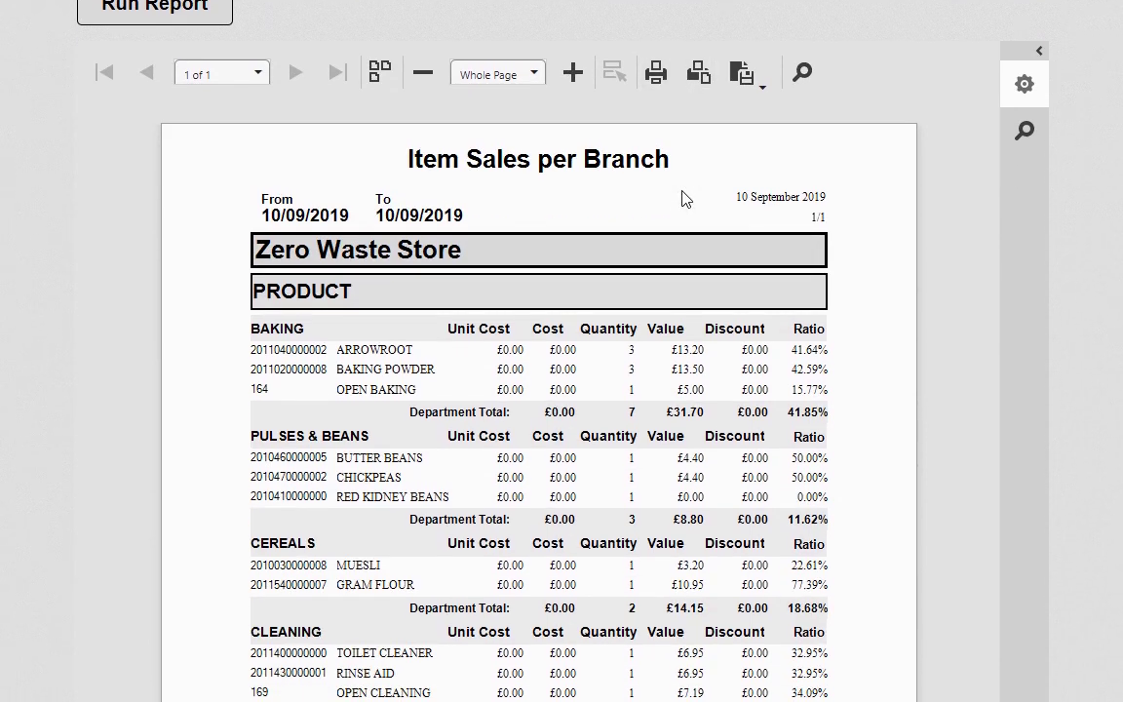
{"action": "left_click", "coordinate": [740, 99]}
{"action": "scroll", "coordinate": [692, 289], "scroll_direction": "down", "scroll_amount": 4}
{"action": "scroll", "coordinate": [635, 383], "scroll_direction": "up", "scroll_amount": 6}
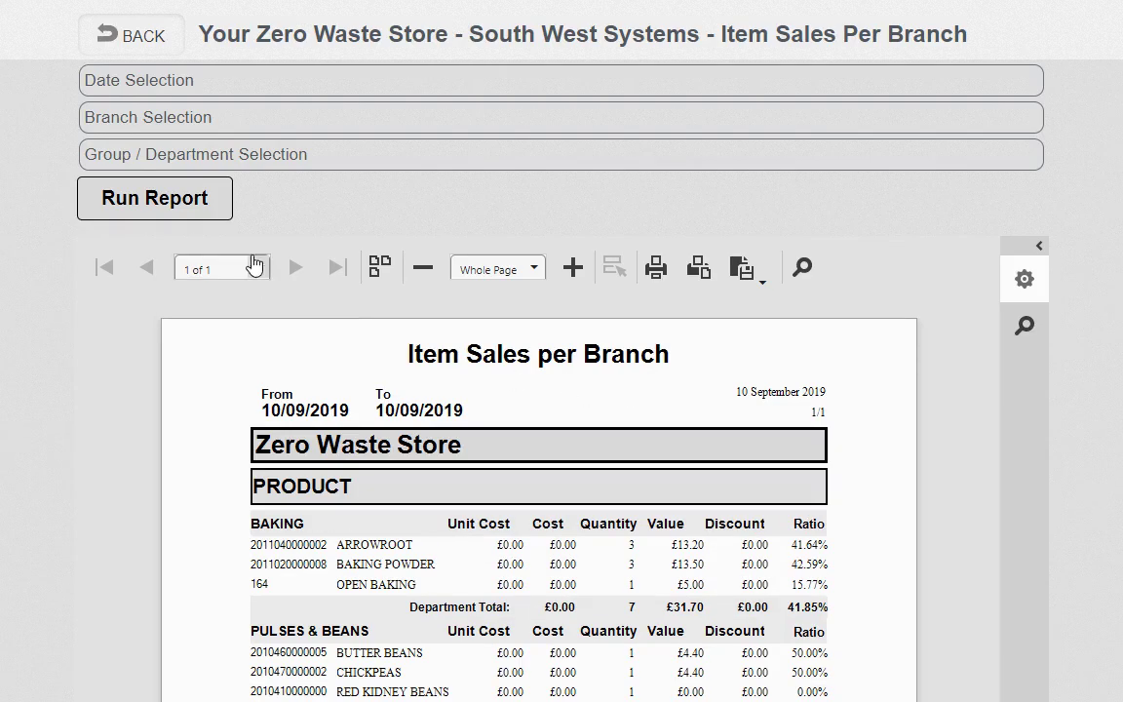
{"action": "left_click", "coordinate": [120, 45]}
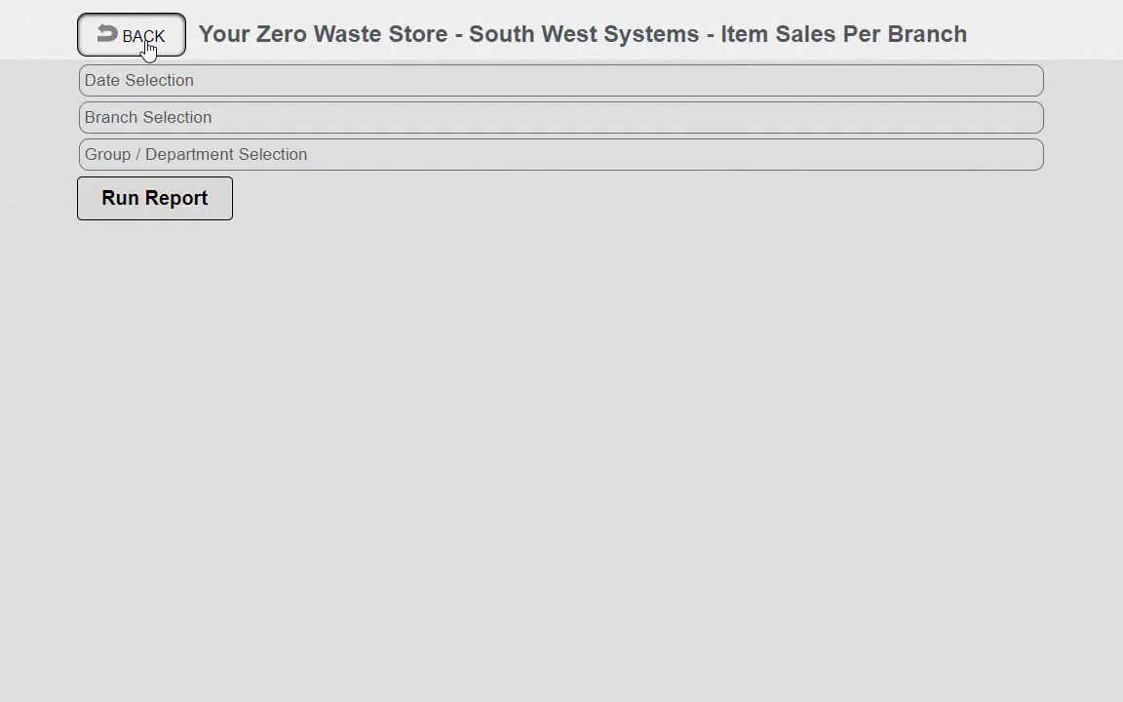
Run the Cash by Branch report for 10/09/2019 and scroll its gross £1,596.35 and net £1,562.97 figures.
{"action": "left_click", "coordinate": [146, 47]}
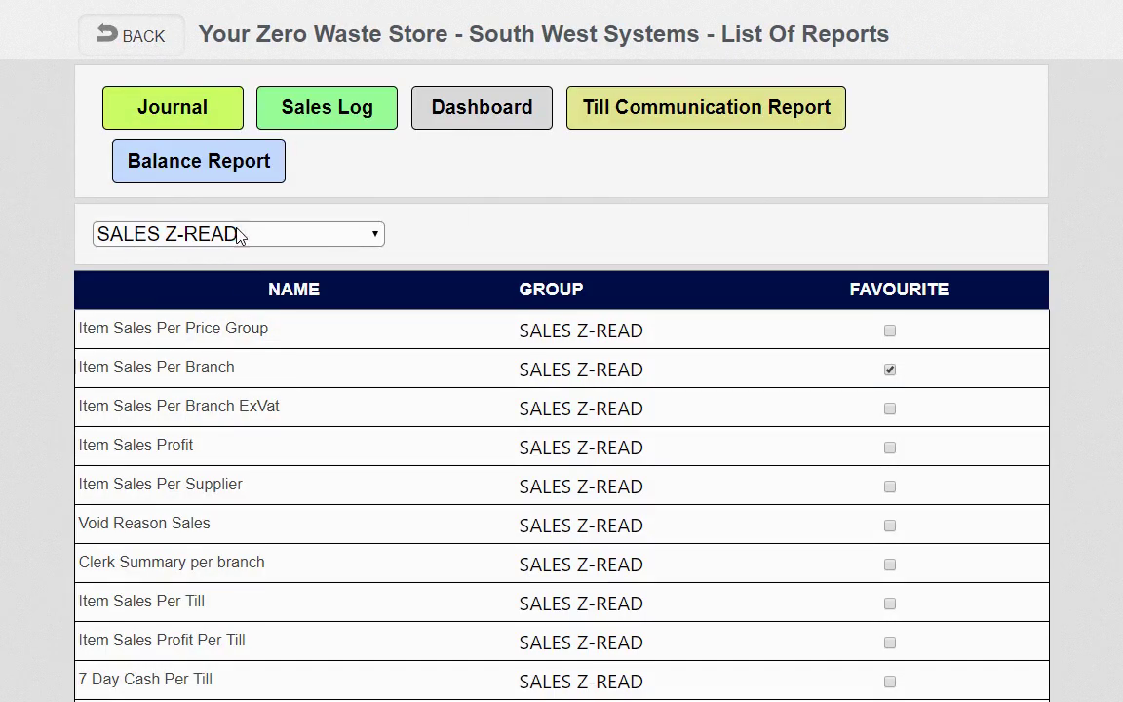
{"action": "scroll", "coordinate": [239, 235], "scroll_direction": "down", "scroll_amount": 7}
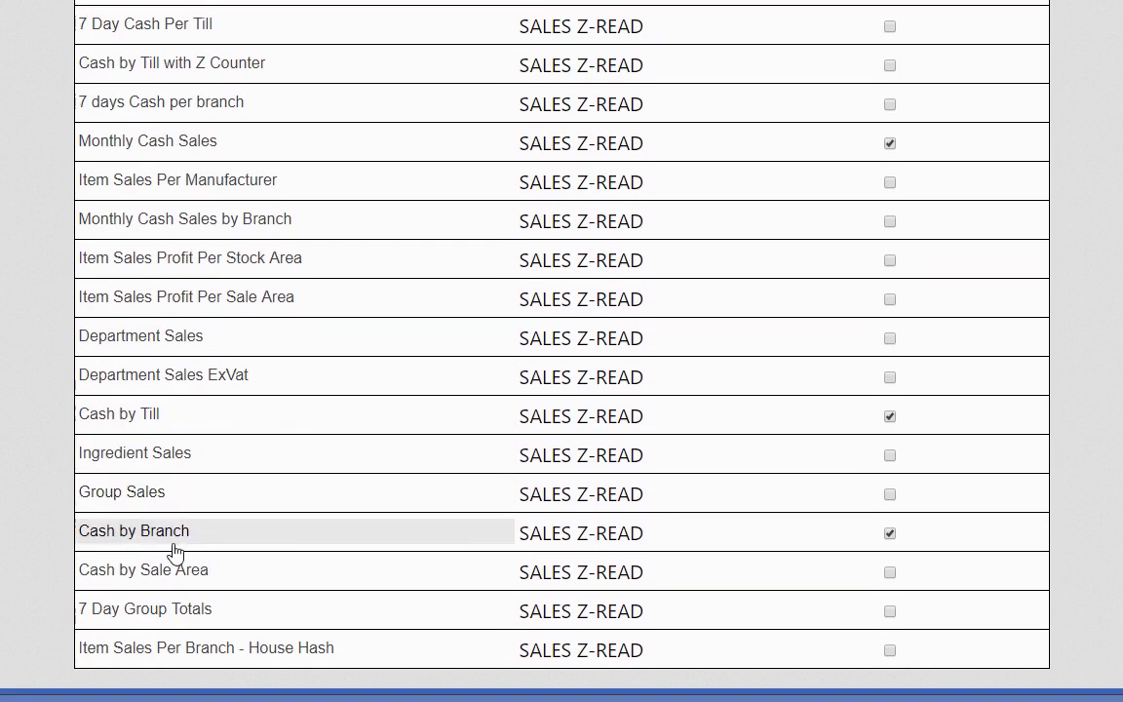
{"action": "left_click", "coordinate": [170, 543]}
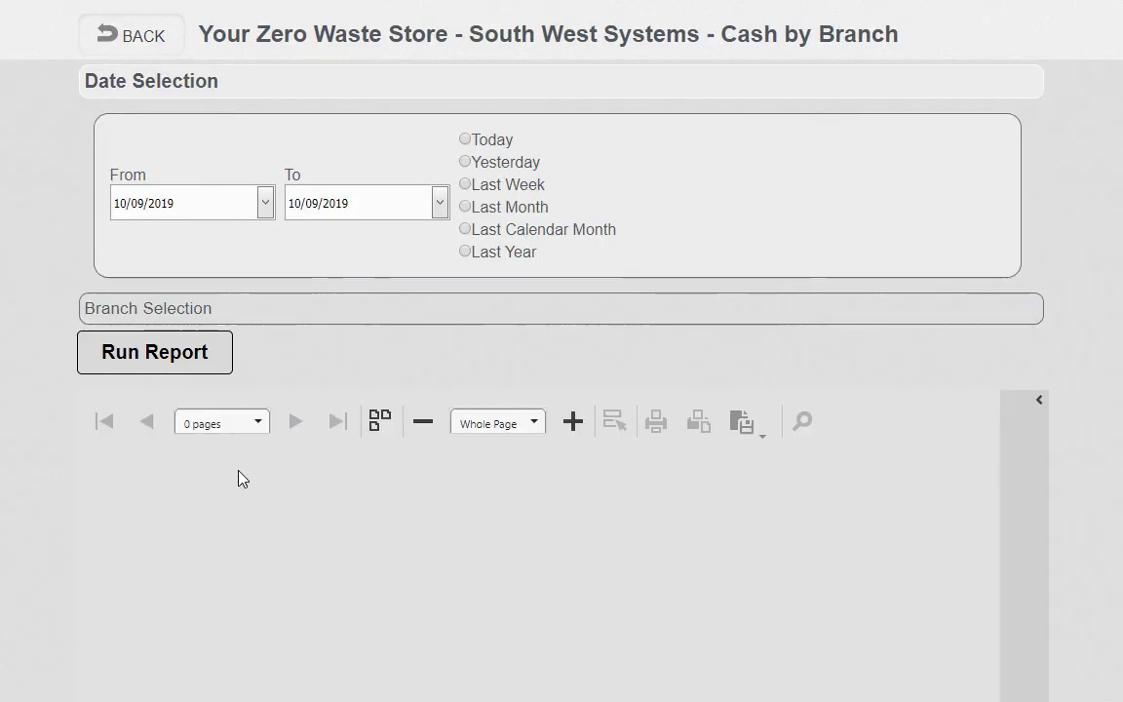
{"action": "left_click", "coordinate": [188, 361]}
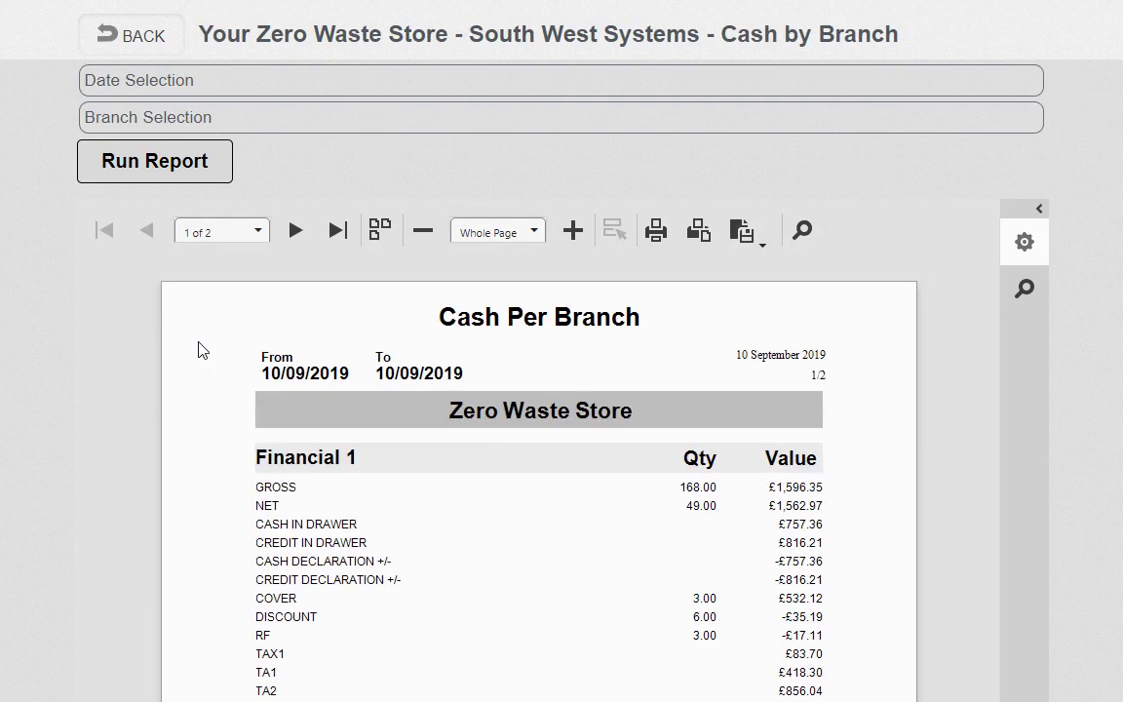
{"action": "scroll", "coordinate": [552, 285], "scroll_direction": "down", "scroll_amount": 1}
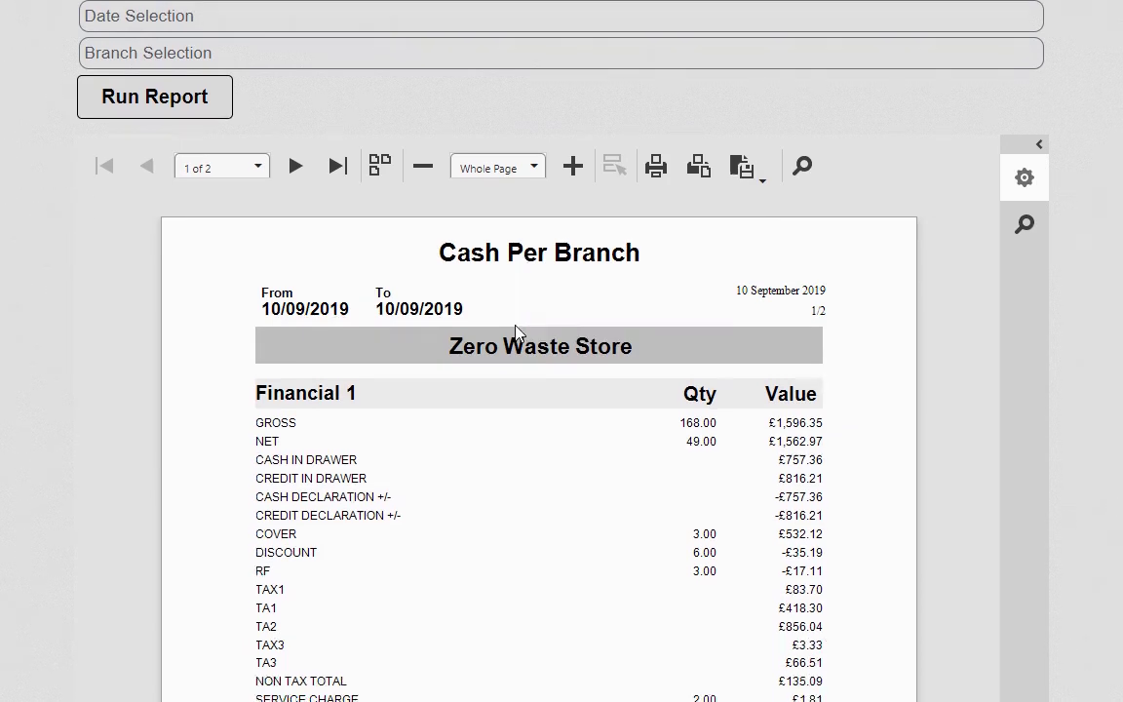
{"action": "scroll", "coordinate": [577, 348], "scroll_direction": "down", "scroll_amount": 2}
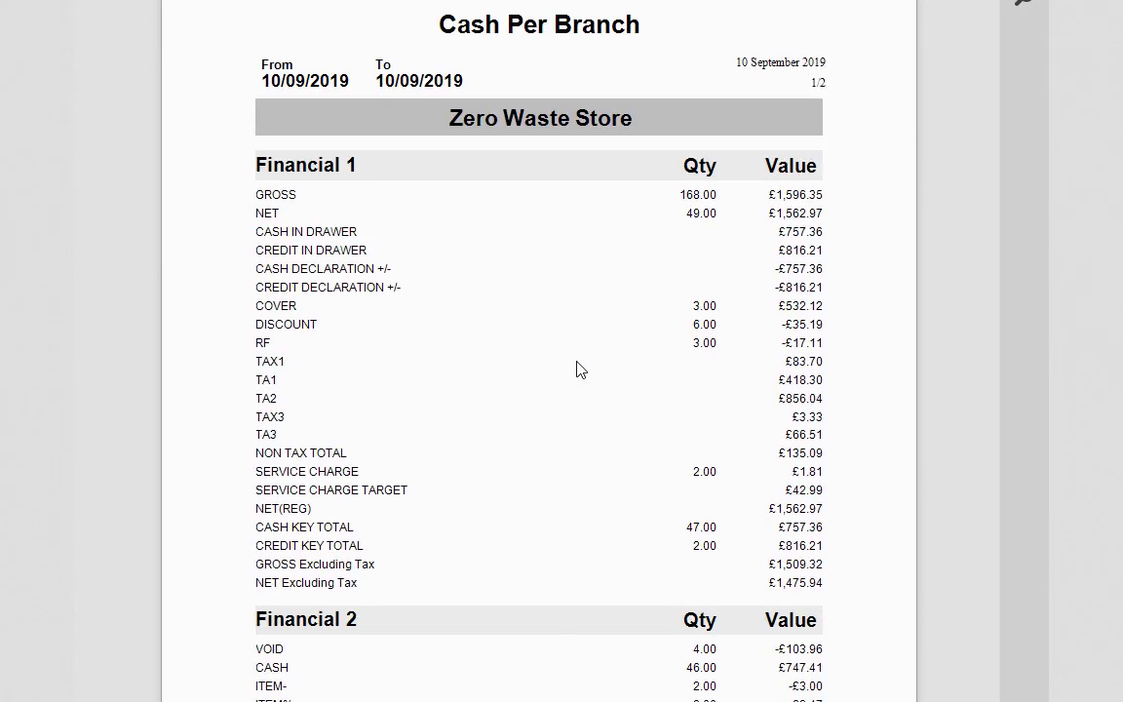
{"action": "scroll", "coordinate": [585, 390], "scroll_direction": "up", "scroll_amount": 2}
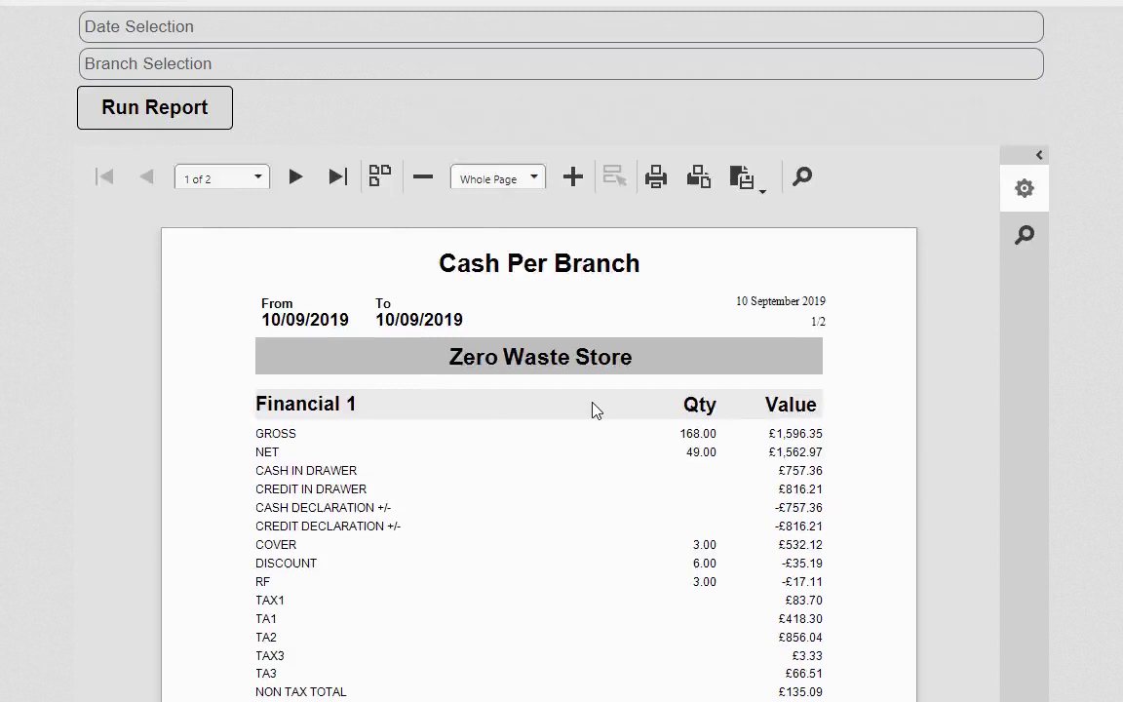
{"action": "scroll", "coordinate": [594, 408], "scroll_direction": "down", "scroll_amount": 4}
{"action": "scroll", "coordinate": [593, 409], "scroll_direction": "up", "scroll_amount": 5}
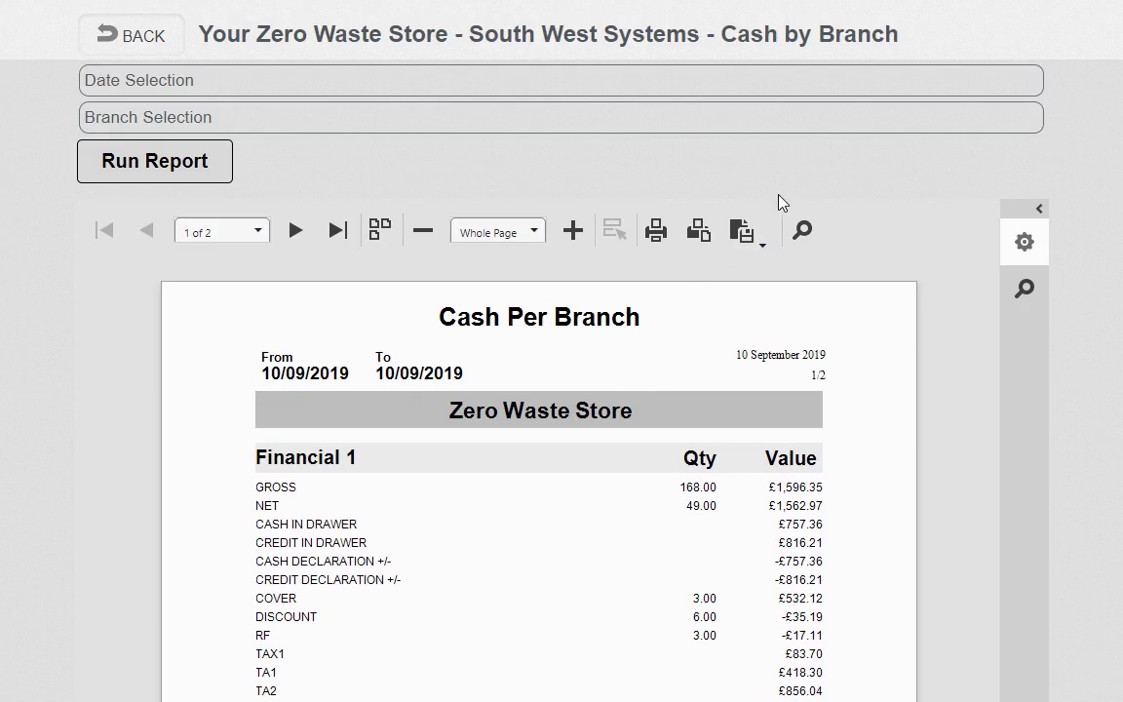
{"action": "left_click", "coordinate": [753, 243]}
Export the Cash Per Branch report as a PDF, enlarge it and select the NET to CASH IN DRAWER rows.
{"action": "left_click", "coordinate": [752, 296]}
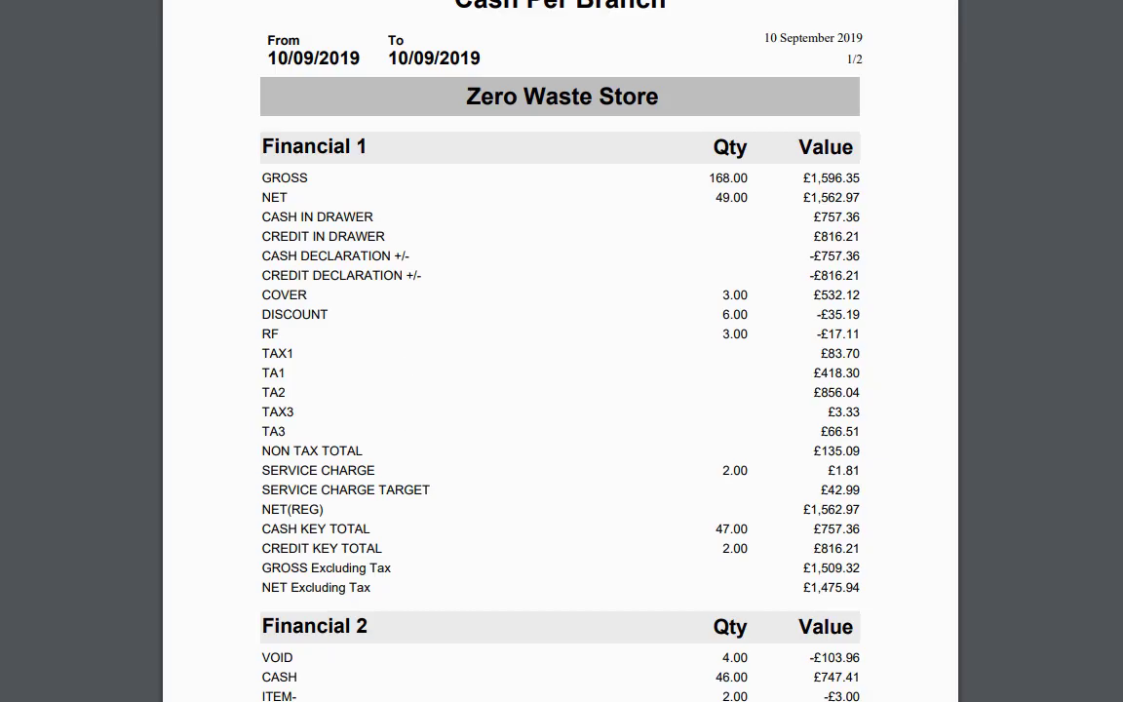
{"action": "key", "text": "ctrl+plus"}
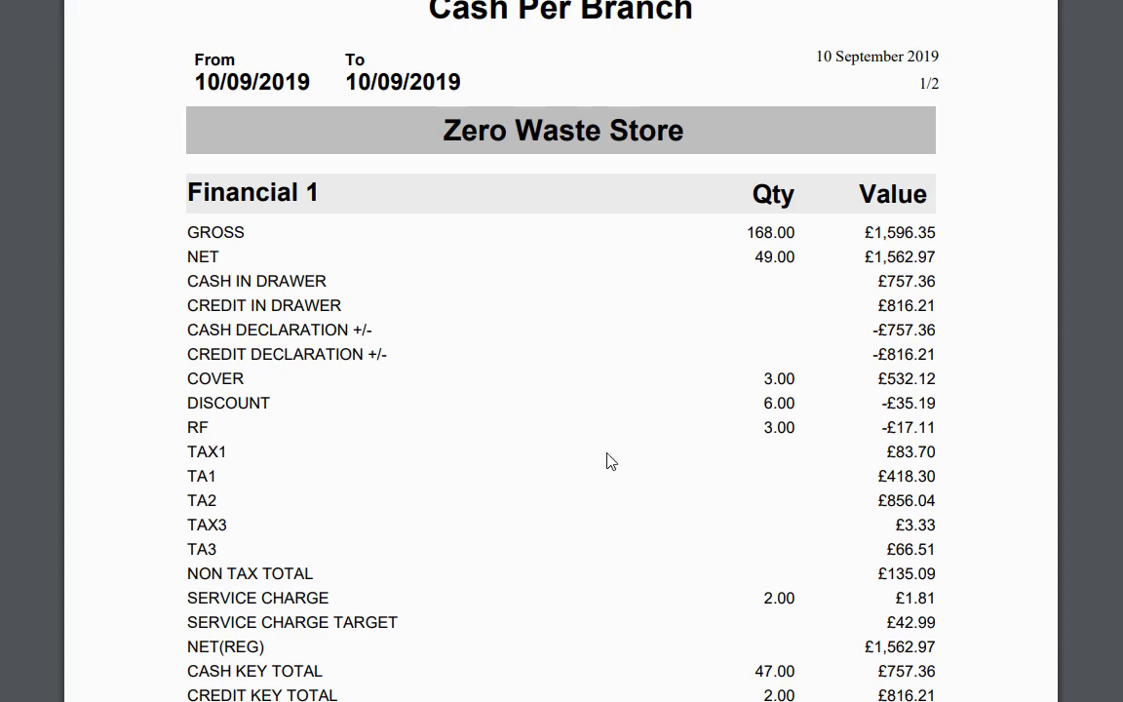
{"action": "scroll", "coordinate": [453, 424], "scroll_direction": "down", "scroll_amount": 2}
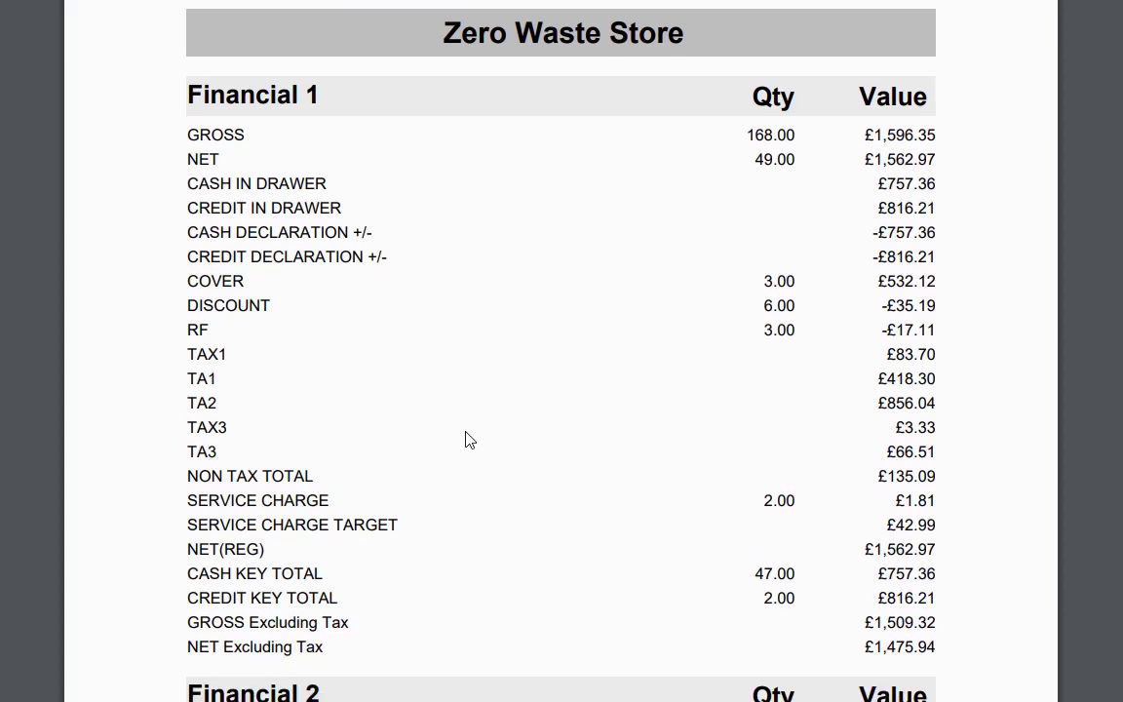
{"action": "left_click_drag", "start_coordinate": [188, 159], "coordinate": [327, 185]}
{"action": "left_click", "coordinate": [424, 190]}
Select the NET quantity 49.00, GROSS quantity 168.00 and NET value £1,562.97.
{"action": "left_click_drag", "start_coordinate": [754, 159], "coordinate": [796, 134]}
{"action": "left_click", "coordinate": [792, 159]}
{"action": "left_click", "coordinate": [844, 171]}
{"action": "left_click_drag", "start_coordinate": [864, 159], "coordinate": [939, 160]}
{"action": "left_click", "coordinate": [809, 145]}
{"action": "left_click_drag", "start_coordinate": [895, 159], "coordinate": [937, 159]}
{"action": "left_click", "coordinate": [787, 147]}
Select the GROSS value 1,596.35, the NET value £1,562.97 and the words IN DRAWER.
{"action": "left_click_drag", "start_coordinate": [875, 134], "coordinate": [937, 136]}
{"action": "left_click", "coordinate": [862, 144]}
{"action": "left_click_drag", "start_coordinate": [937, 160], "coordinate": [836, 146]}
{"action": "left_click", "coordinate": [836, 146]}
{"action": "left_click_drag", "start_coordinate": [372, 184], "coordinate": [230, 184]}
{"action": "left_click", "coordinate": [870, 184]}
{"action": "scroll", "coordinate": [421, 280], "scroll_direction": "down", "scroll_amount": 2}
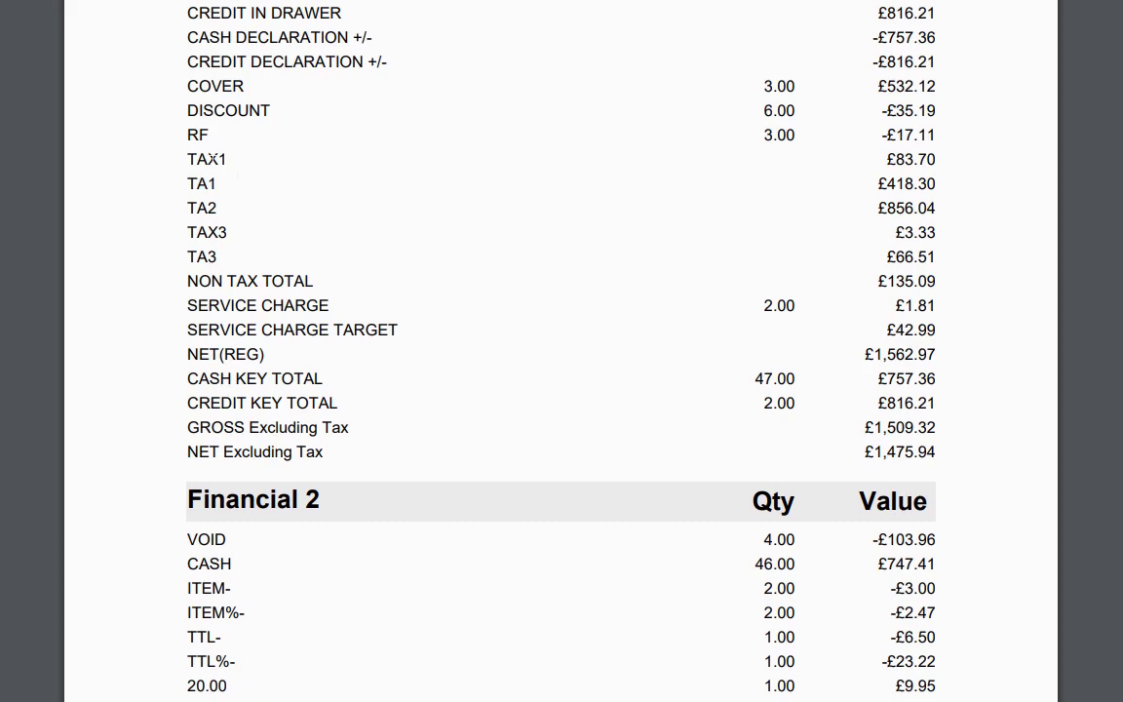
{"action": "left_click_drag", "start_coordinate": [807, 202], "coordinate": [813, 163]}
{"action": "left_click", "coordinate": [797, 164]}
{"action": "left_click_drag", "start_coordinate": [270, 276], "coordinate": [331, 306]}
{"action": "left_click", "coordinate": [332, 306]}
{"action": "scroll", "coordinate": [465, 295], "scroll_direction": "down", "scroll_amount": 2}
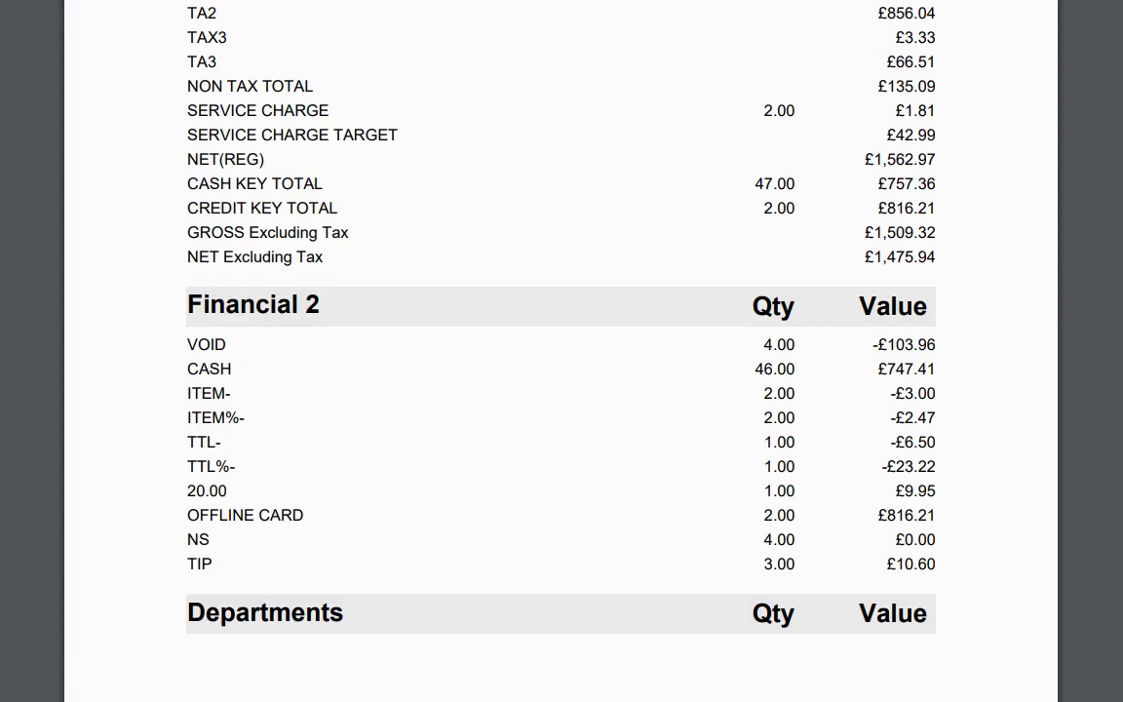
{"action": "scroll", "coordinate": [465, 294], "scroll_direction": "down", "scroll_amount": 1}
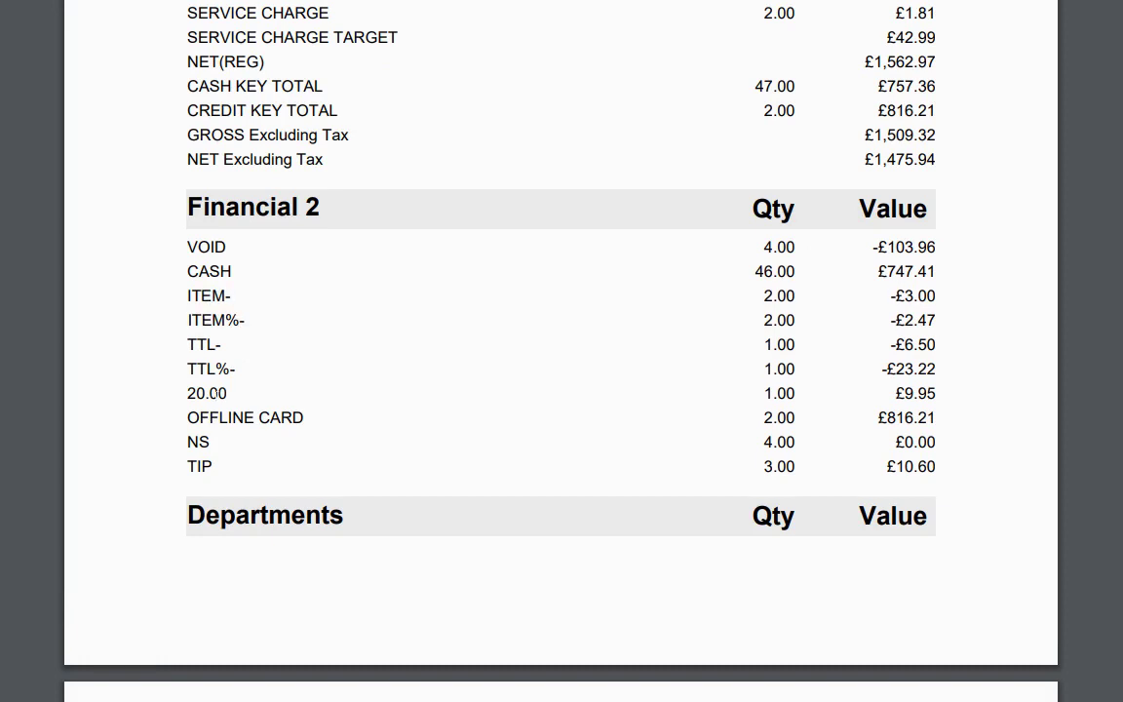
{"action": "left_click_drag", "start_coordinate": [187, 289], "coordinate": [222, 346]}
{"action": "left_click", "coordinate": [271, 359]}
{"action": "left_click_drag", "start_coordinate": [200, 418], "coordinate": [303, 417]}
{"action": "left_click", "coordinate": [325, 430]}
{"action": "left_click_drag", "start_coordinate": [190, 417], "coordinate": [400, 435]}
{"action": "left_click", "coordinate": [398, 438]}
Scroll page 2 of the Cash Per Branch PDF through the department, group and cashier totals and back up.
{"action": "scroll", "coordinate": [394, 338], "scroll_direction": "down", "scroll_amount": 10}
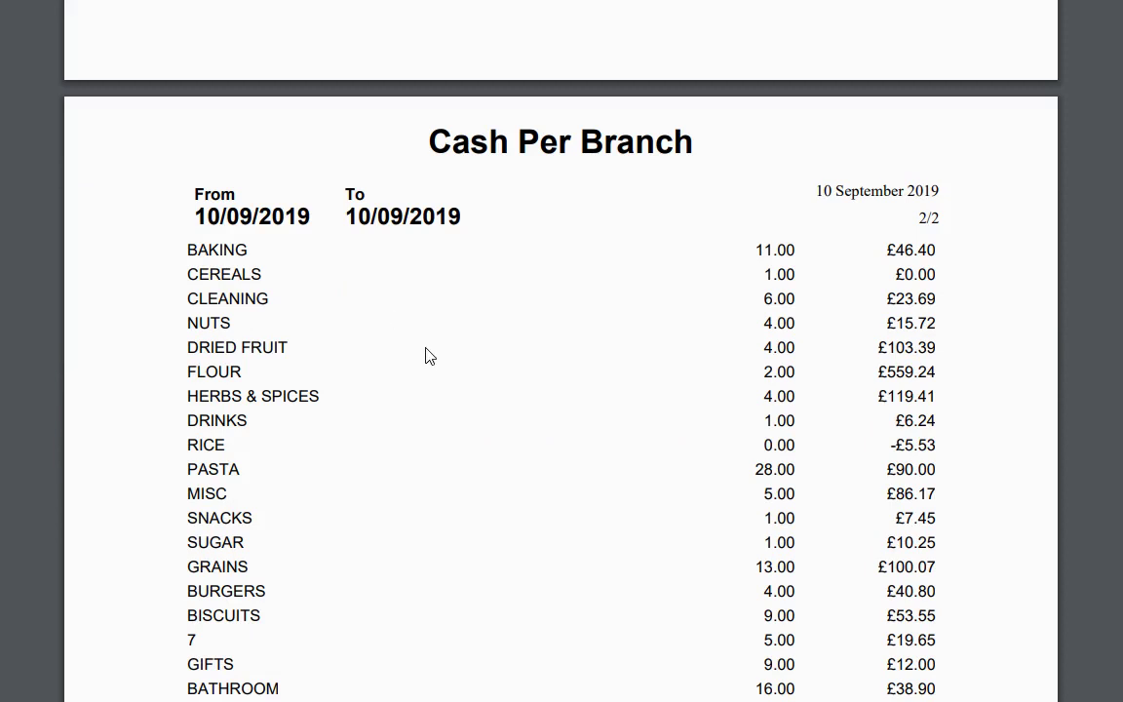
{"action": "scroll", "coordinate": [368, 364], "scroll_direction": "down", "scroll_amount": 3}
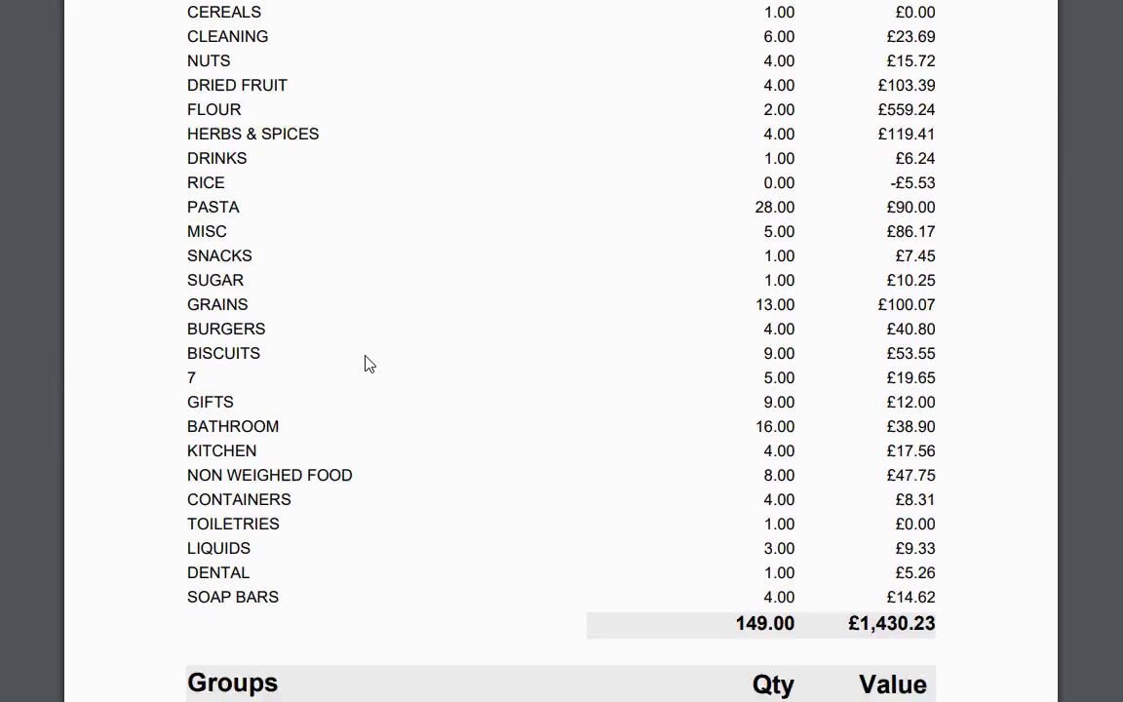
{"action": "scroll", "coordinate": [366, 363], "scroll_direction": "up", "scroll_amount": 3}
{"action": "scroll", "coordinate": [368, 364], "scroll_direction": "up", "scroll_amount": 6}
{"action": "scroll", "coordinate": [366, 364], "scroll_direction": "down", "scroll_amount": 12}
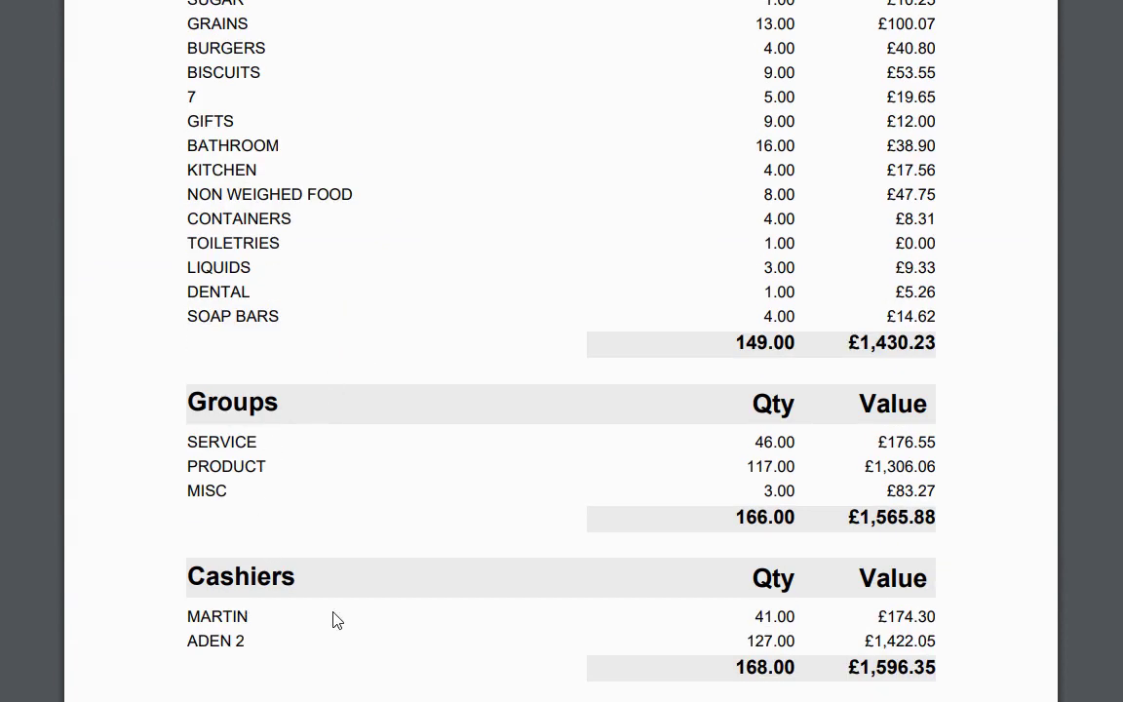
{"action": "scroll", "coordinate": [334, 560], "scroll_direction": "up", "scroll_amount": 10}
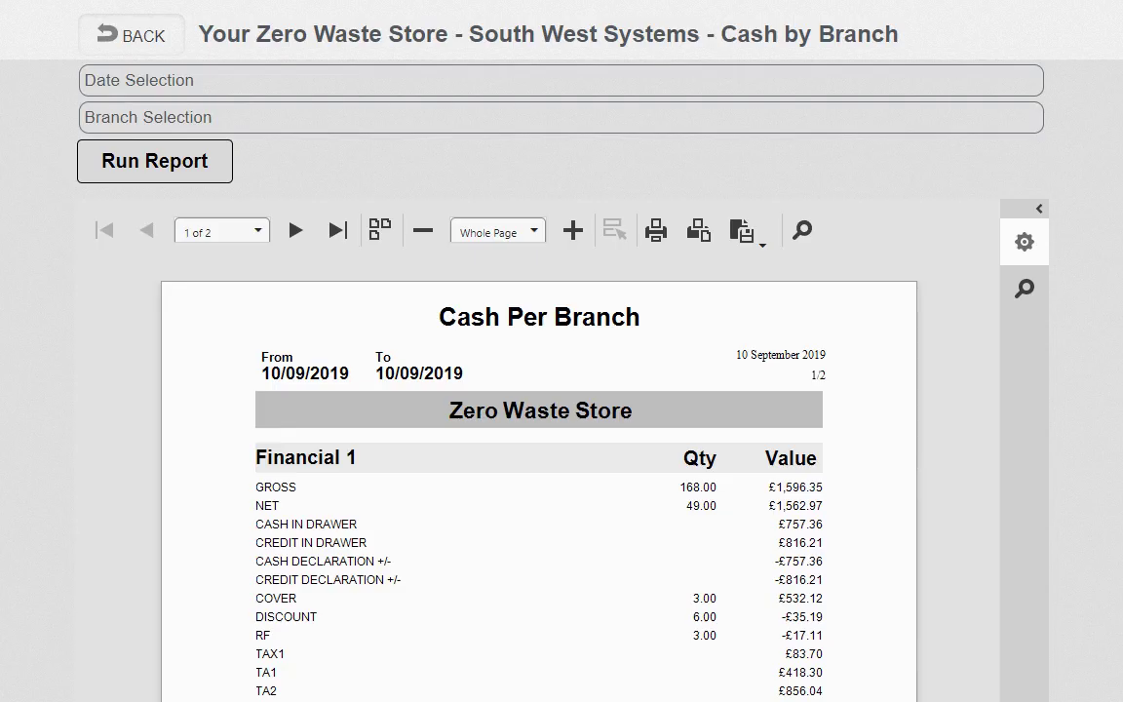
Run the Monthly Cash Sales report for September 2019.
{"action": "scroll", "coordinate": [281, 394], "scroll_direction": "down", "scroll_amount": 5}
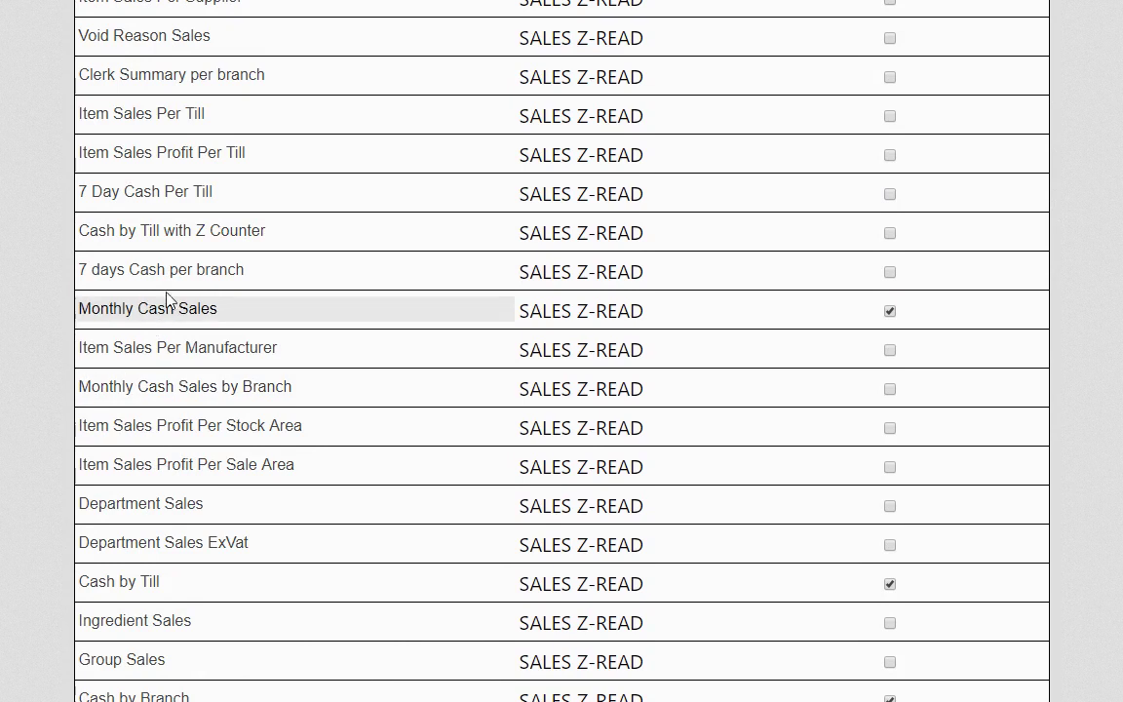
{"action": "left_click", "coordinate": [182, 321]}
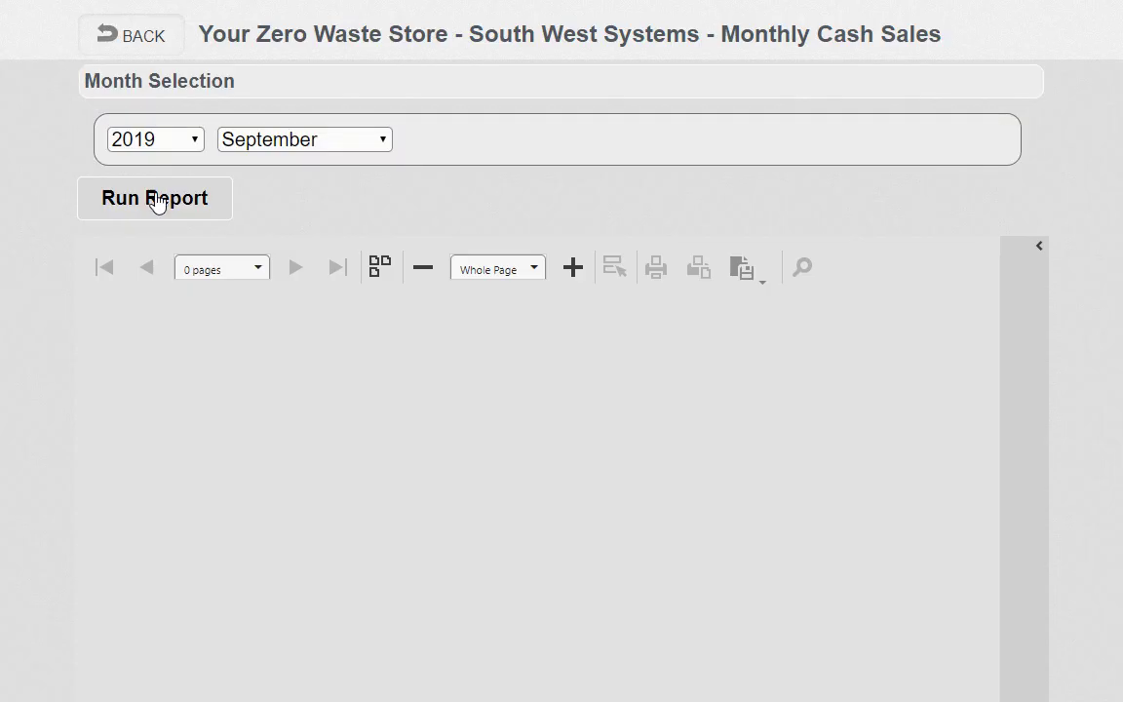
{"action": "left_click", "coordinate": [261, 141]}
{"action": "left_click", "coordinate": [261, 144]}
{"action": "left_click", "coordinate": [277, 146]}
{"action": "left_click", "coordinate": [285, 146]}
{"action": "left_click", "coordinate": [142, 203]}
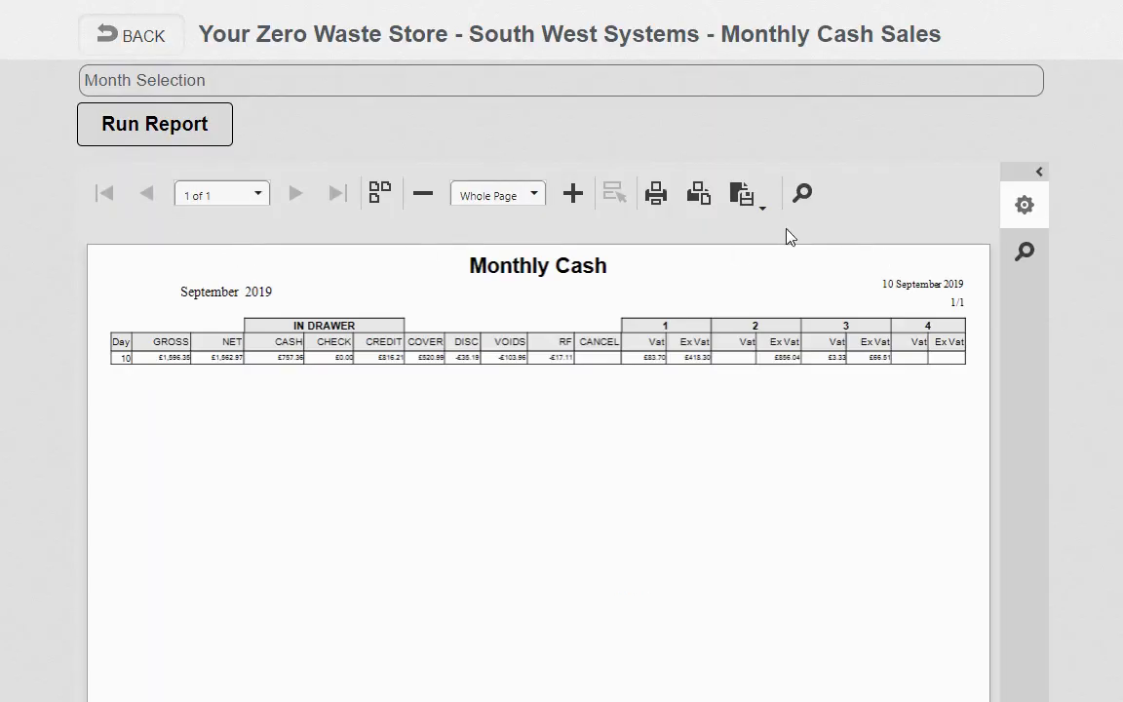
Export the report as XLS and check the spreadsheet figures, including COVER £520.99 in column L.
{"action": "left_click", "coordinate": [746, 200]}
{"action": "left_click", "coordinate": [744, 283]}
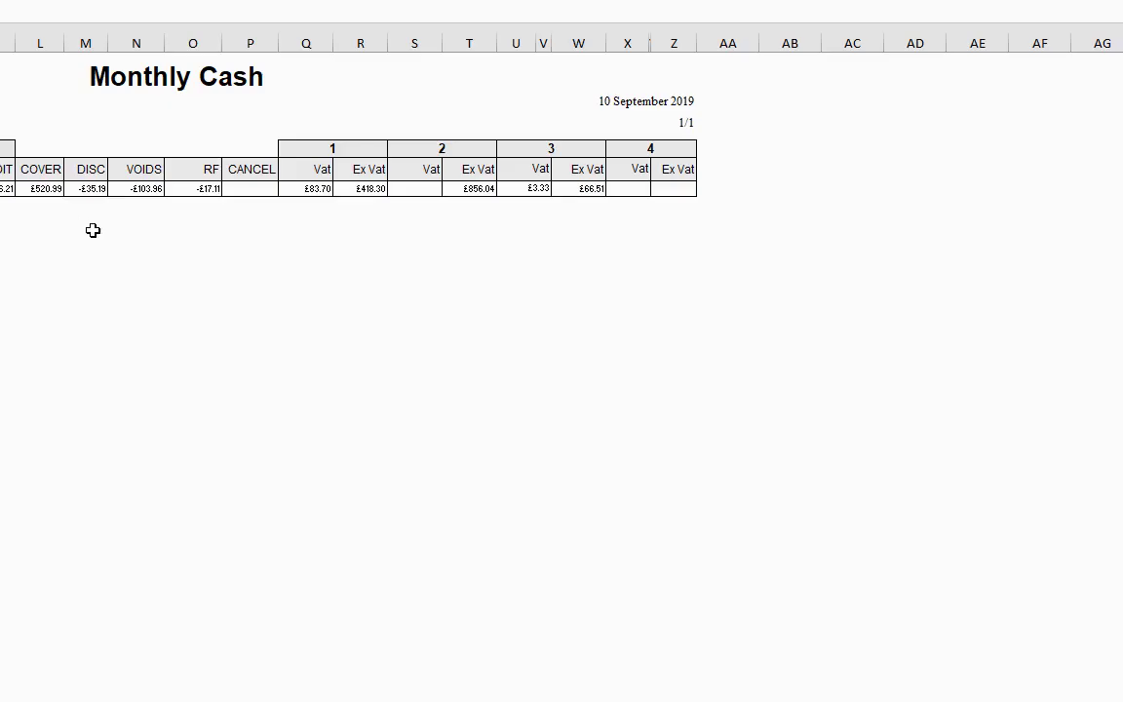
{"action": "left_click", "coordinate": [136, 188]}
{"action": "left_click", "coordinate": [86, 188]}
{"action": "left_click", "coordinate": [306, 225]}
{"action": "left_click", "coordinate": [360, 188]}
{"action": "left_click", "coordinate": [414, 188]}
{"action": "left_click", "coordinate": [306, 188]}
{"action": "left_click", "coordinate": [40, 188]}
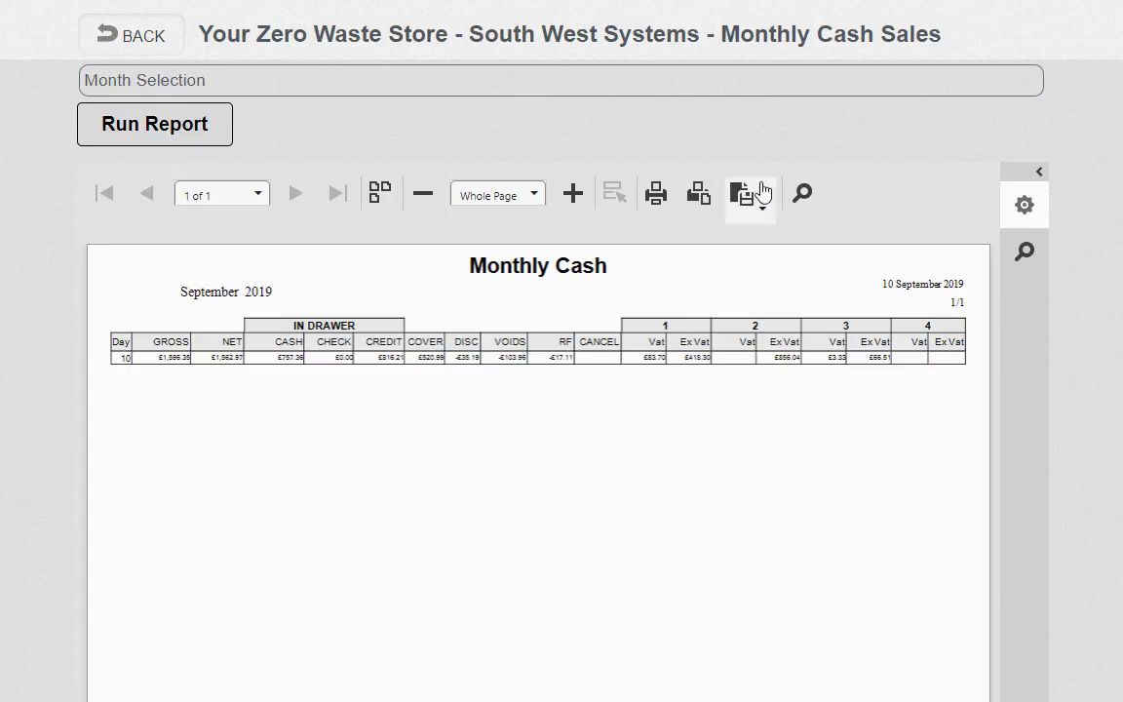
{"action": "left_click", "coordinate": [752, 195]}
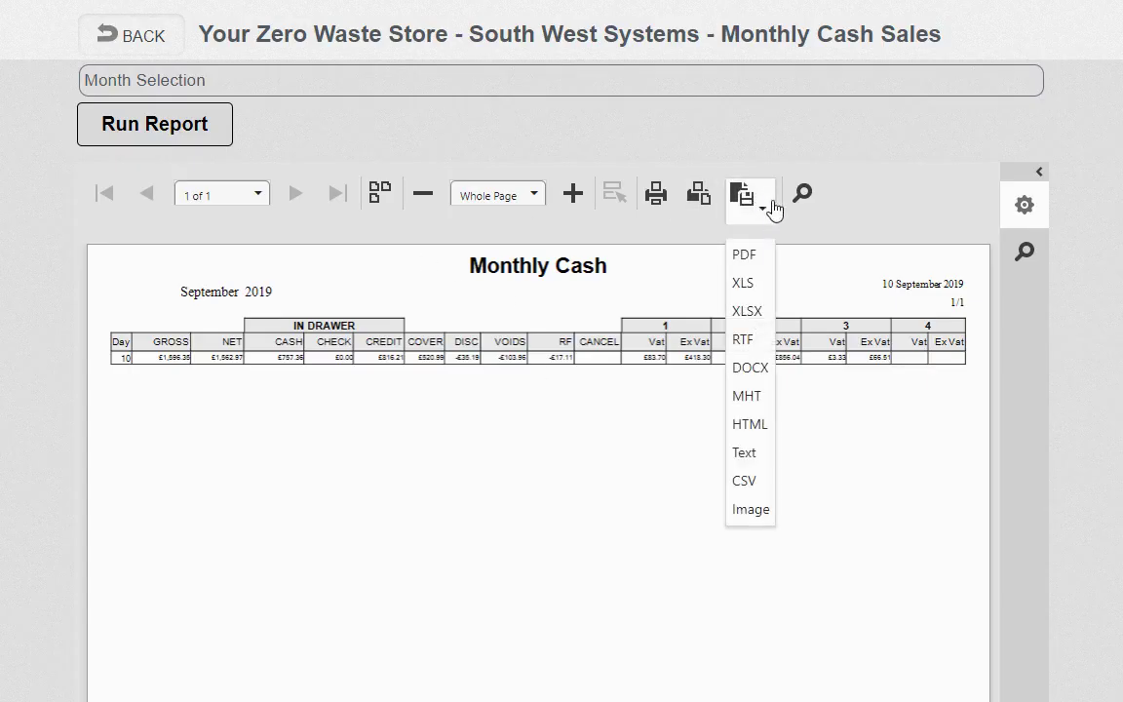
Export the September 2019 Monthly Cash report as a PDF and enlarge it to page width.
{"action": "left_click", "coordinate": [756, 260]}
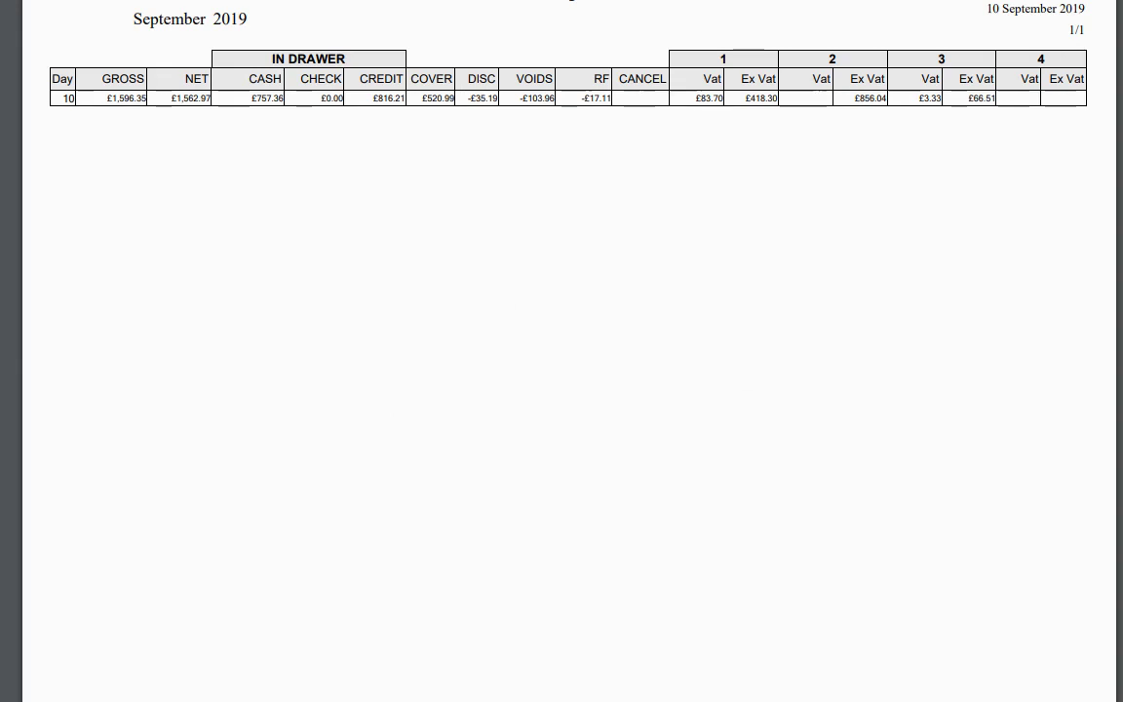
{"action": "key", "text": "ctrl+plus"}
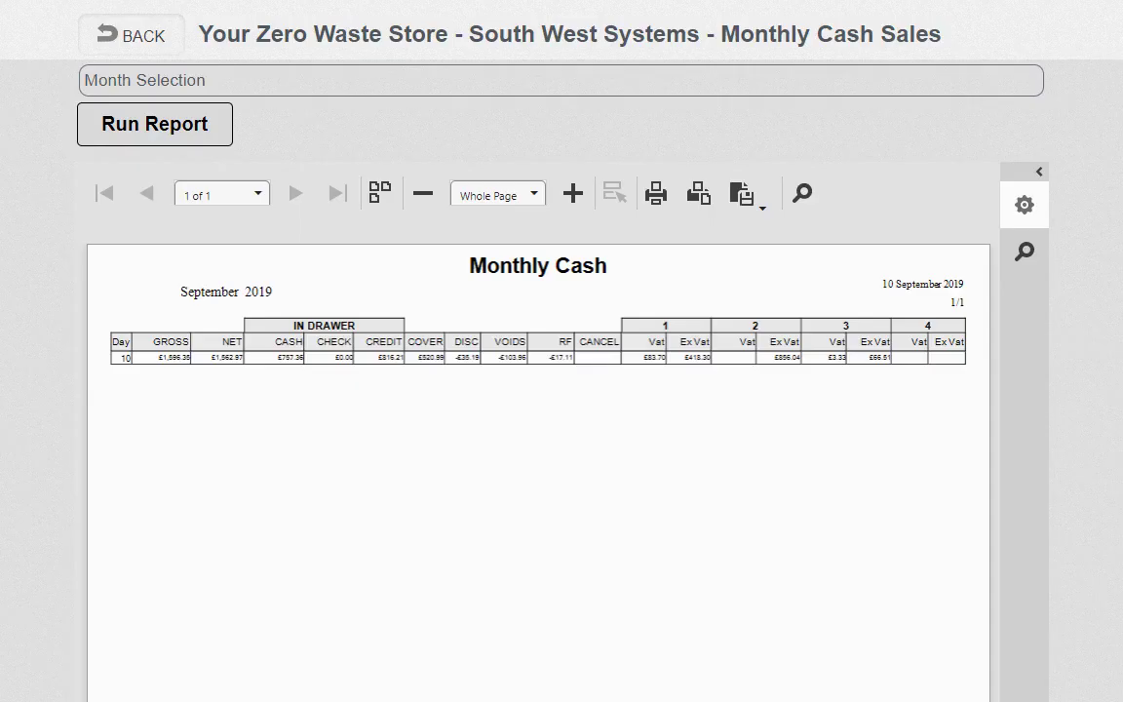
Back out of the Monthly Cash Sales report, view the Users list, then open List Of Reports.
{"action": "left_click", "coordinate": [155, 45]}
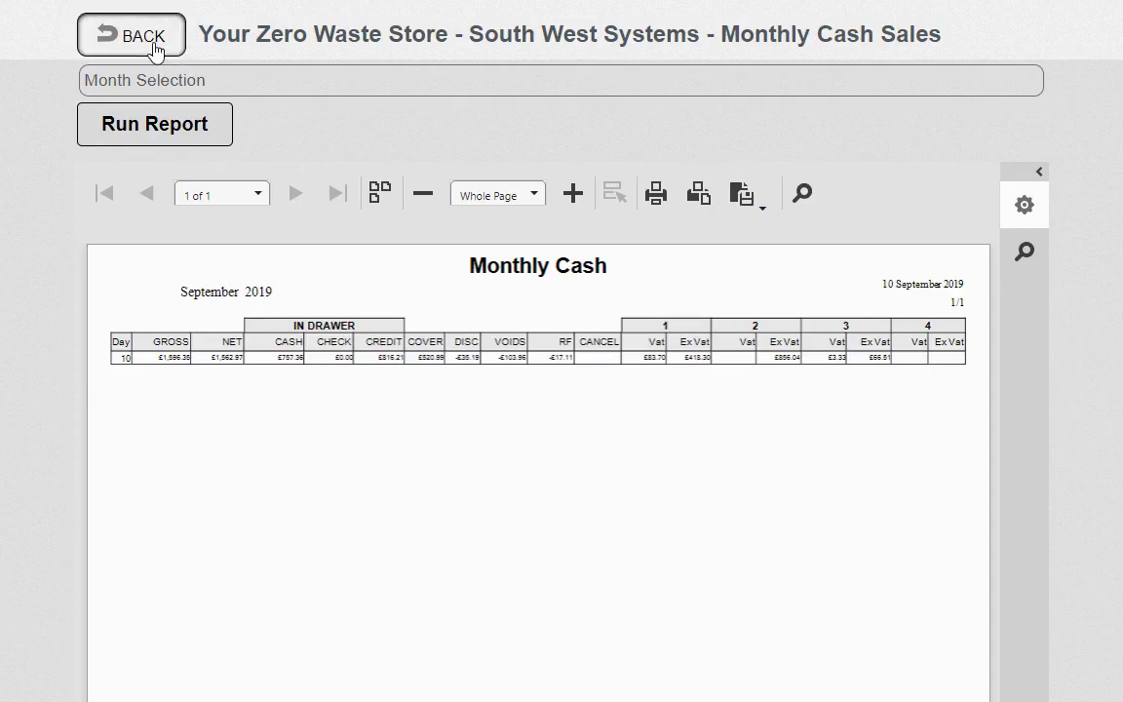
{"action": "left_click", "coordinate": [155, 42]}
{"action": "left_click", "coordinate": [500, 156]}
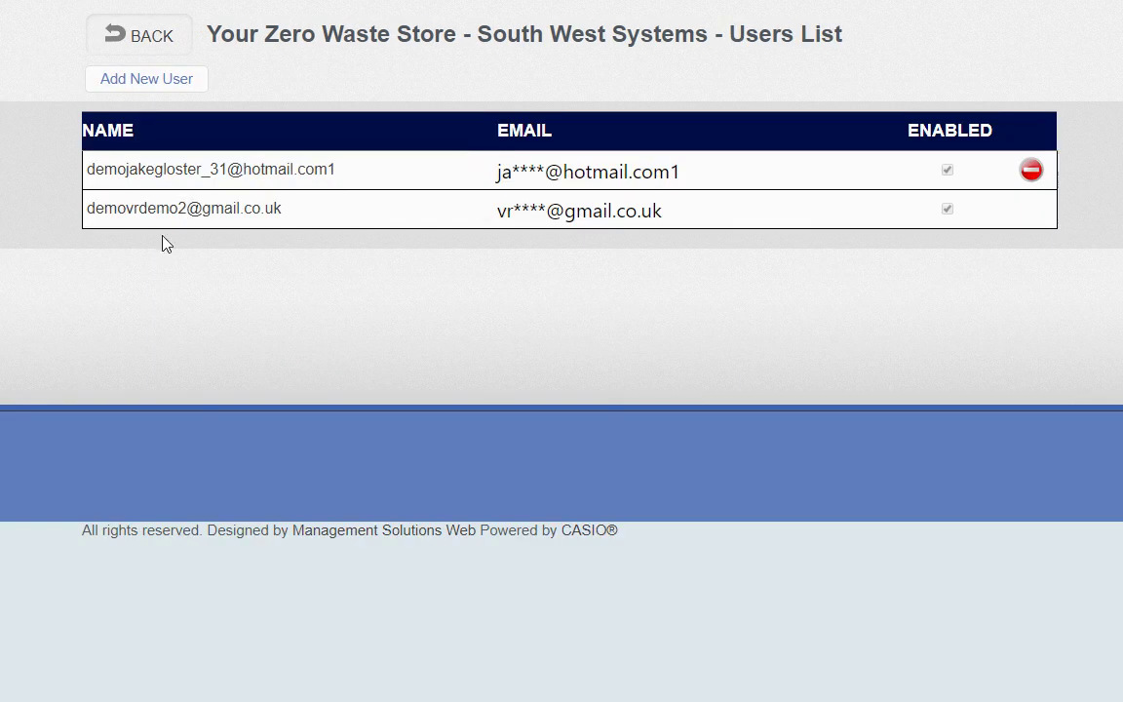
{"action": "left_click", "coordinate": [145, 40]}
{"action": "left_click", "coordinate": [588, 151]}
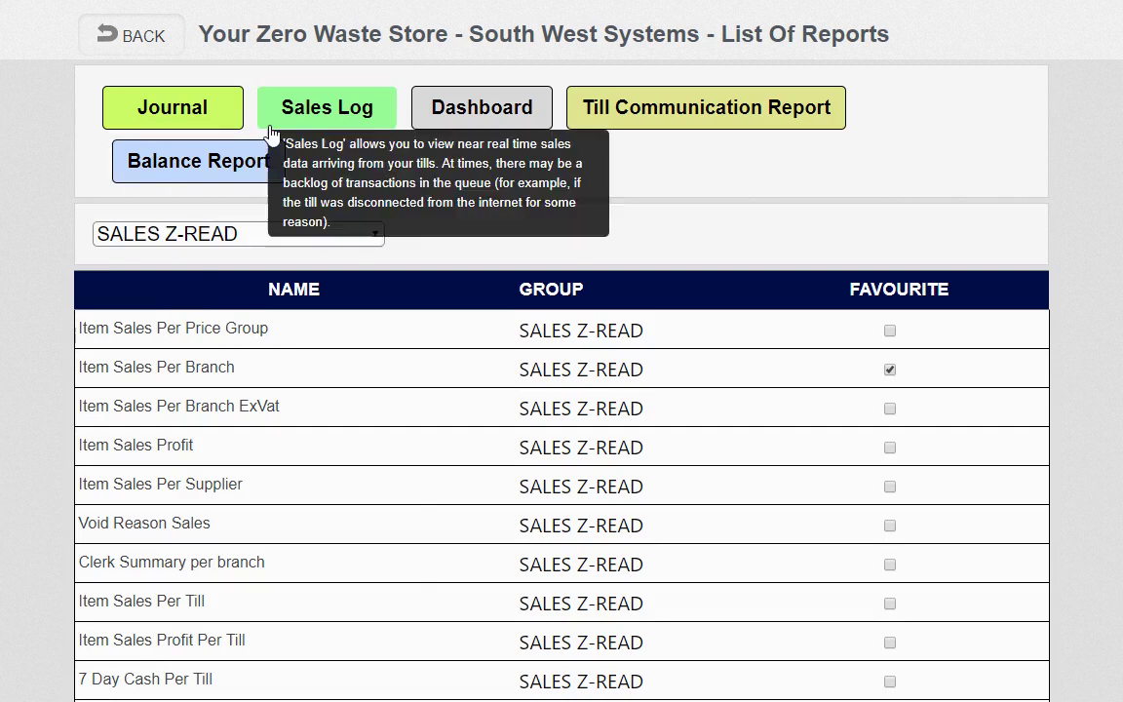
{"action": "left_click", "coordinate": [200, 115]}
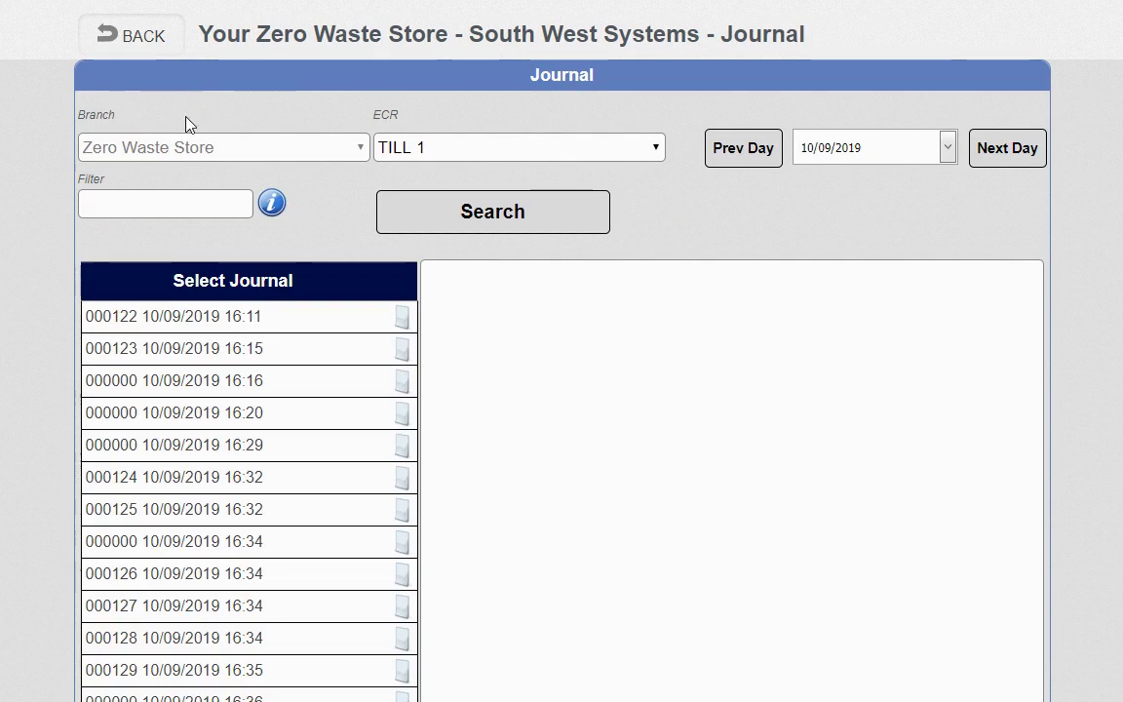
{"action": "left_click", "coordinate": [232, 472]}
{"action": "scroll", "coordinate": [283, 496], "scroll_direction": "down", "scroll_amount": 3}
{"action": "left_click", "coordinate": [224, 257]}
{"action": "left_click", "coordinate": [225, 284]}
{"action": "left_click", "coordinate": [234, 379]}
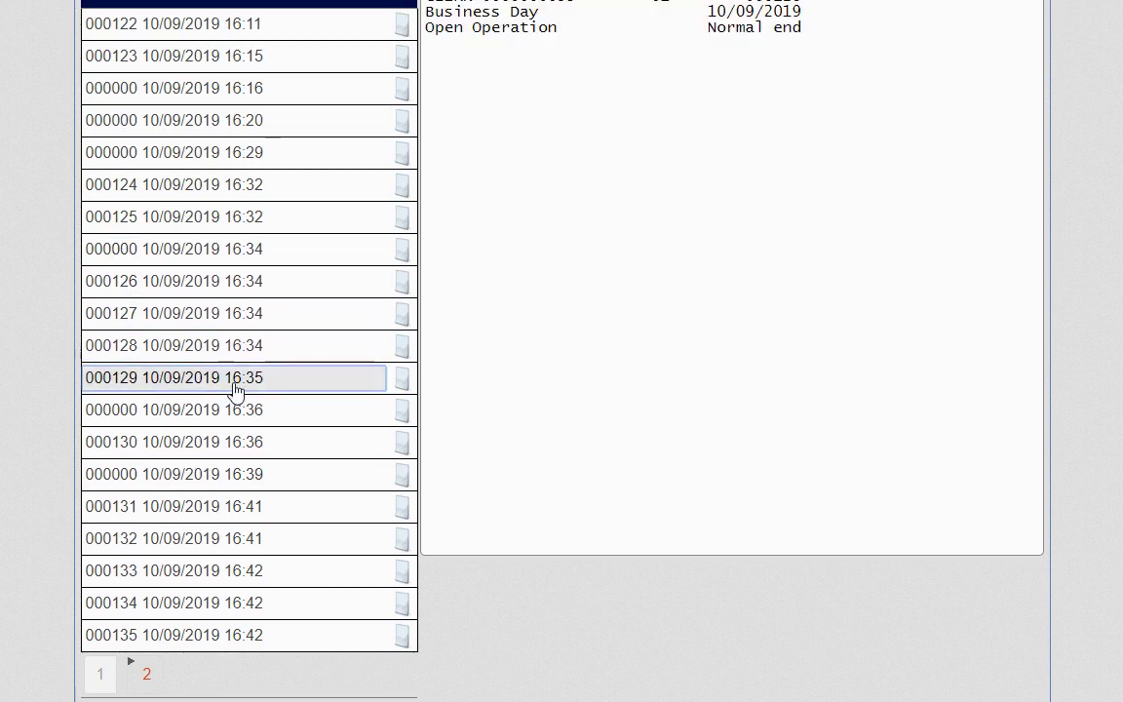
{"action": "left_click", "coordinate": [236, 410]}
{"action": "left_click", "coordinate": [239, 442]}
{"action": "left_click", "coordinate": [238, 475]}
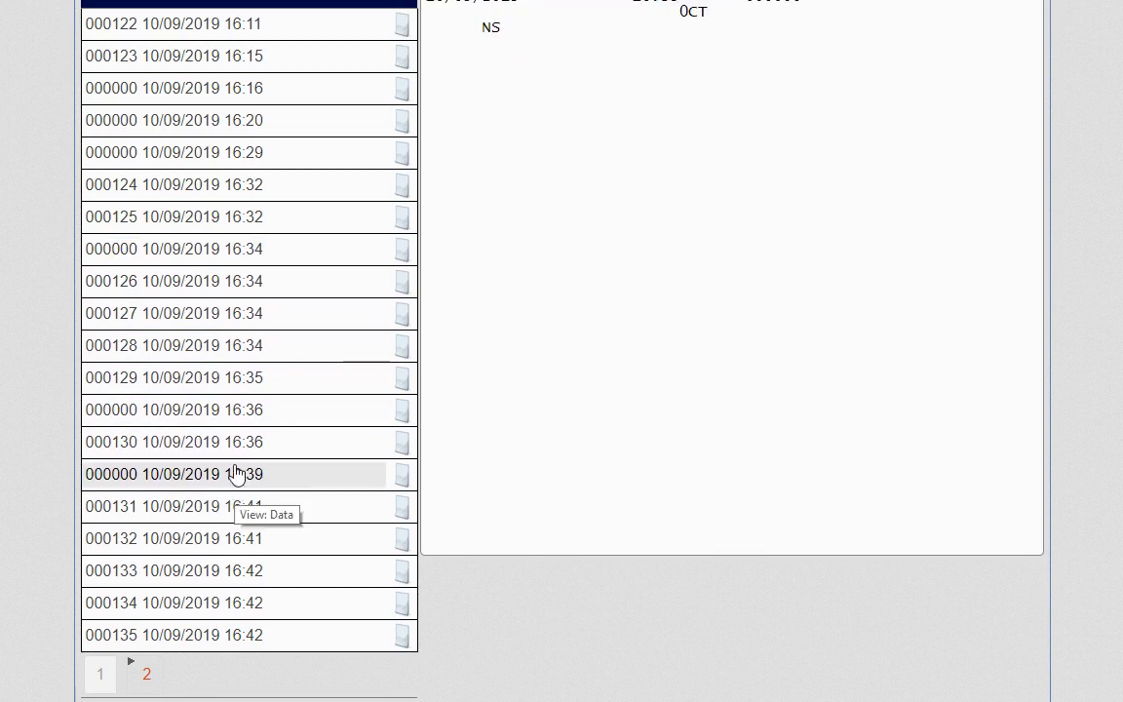
{"action": "left_click", "coordinate": [243, 446]}
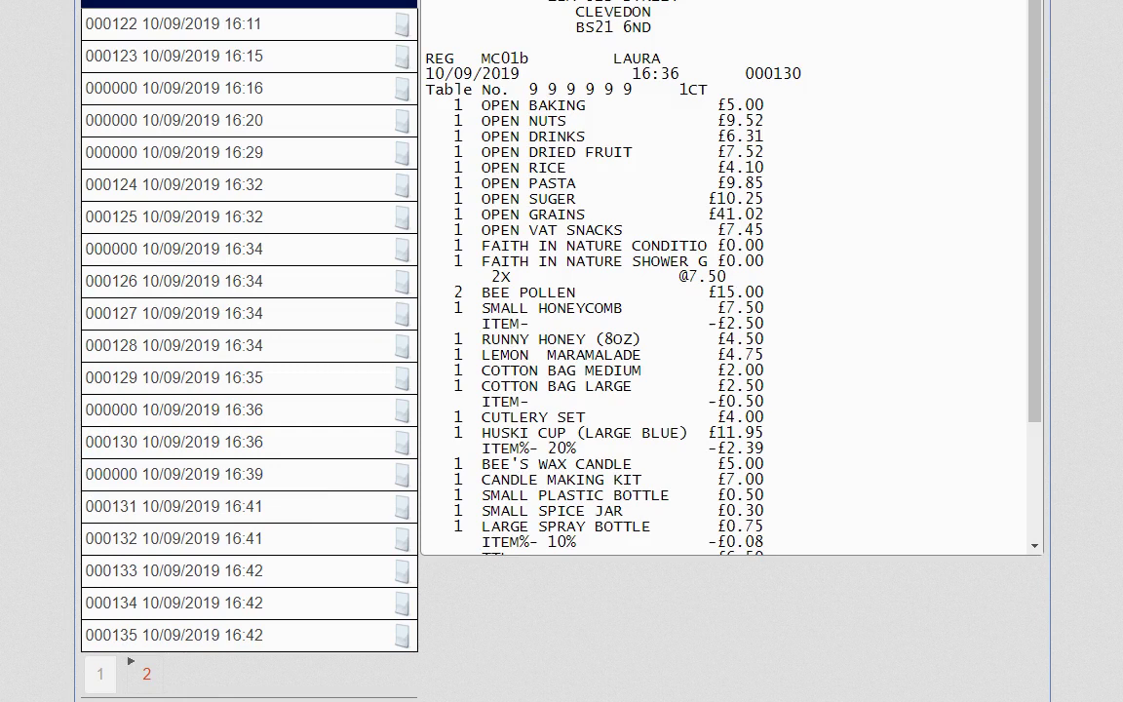
{"action": "scroll", "coordinate": [731, 278], "scroll_direction": "down", "scroll_amount": 3}
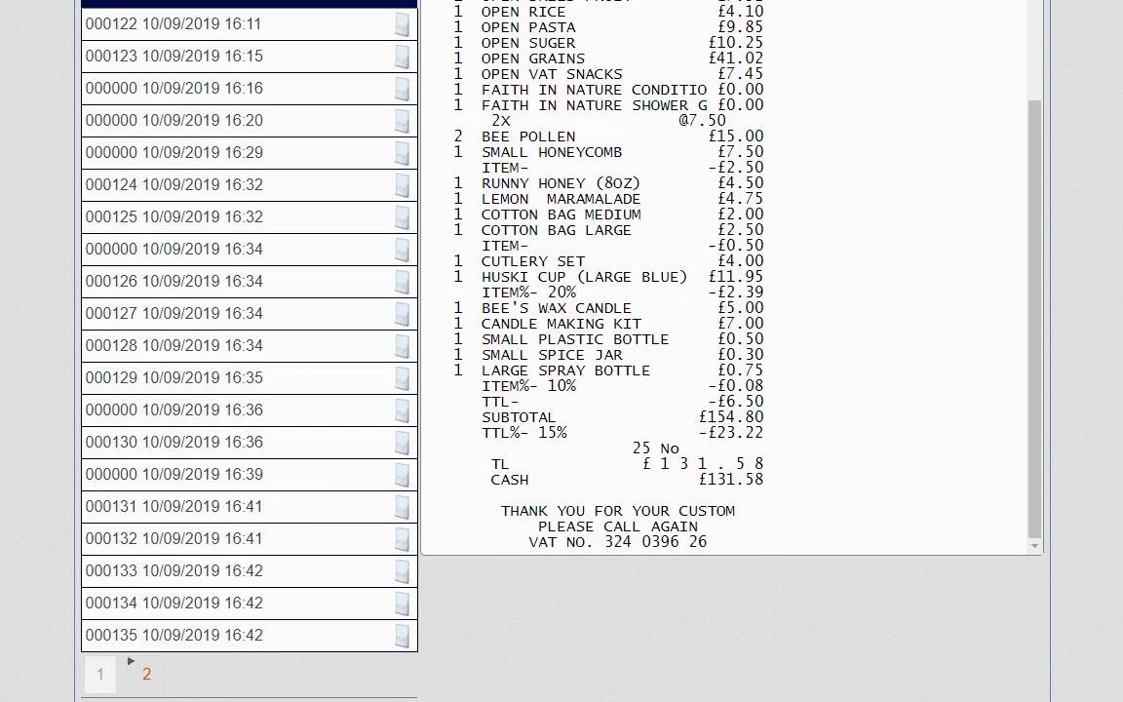
{"action": "scroll", "coordinate": [731, 278], "scroll_direction": "up", "scroll_amount": 3}
{"action": "double_click", "coordinate": [637, 58]}
{"action": "left_click", "coordinate": [635, 73]}
{"action": "scroll", "coordinate": [731, 278], "scroll_direction": "down", "scroll_amount": 3}
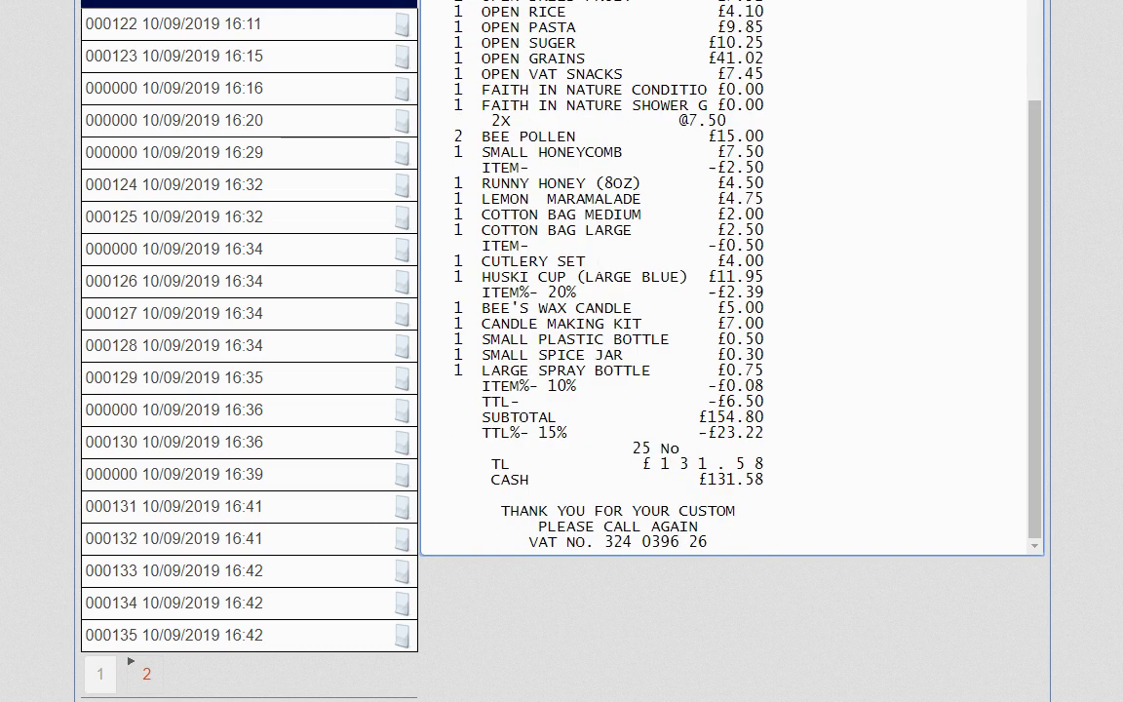
{"action": "double_click", "coordinate": [502, 167]}
{"action": "left_click", "coordinate": [548, 213]}
{"action": "triple_click", "coordinate": [502, 245]}
{"action": "left_click", "coordinate": [548, 323]}
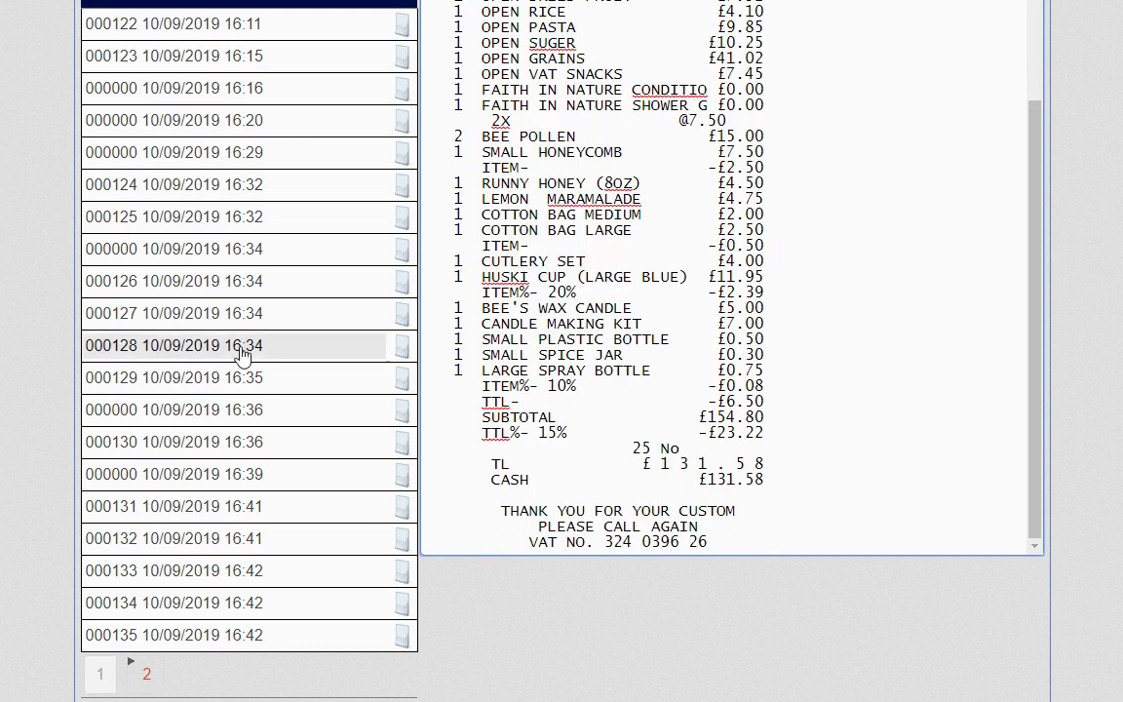
{"action": "scroll", "coordinate": [293, 360], "scroll_direction": "up", "scroll_amount": 5}
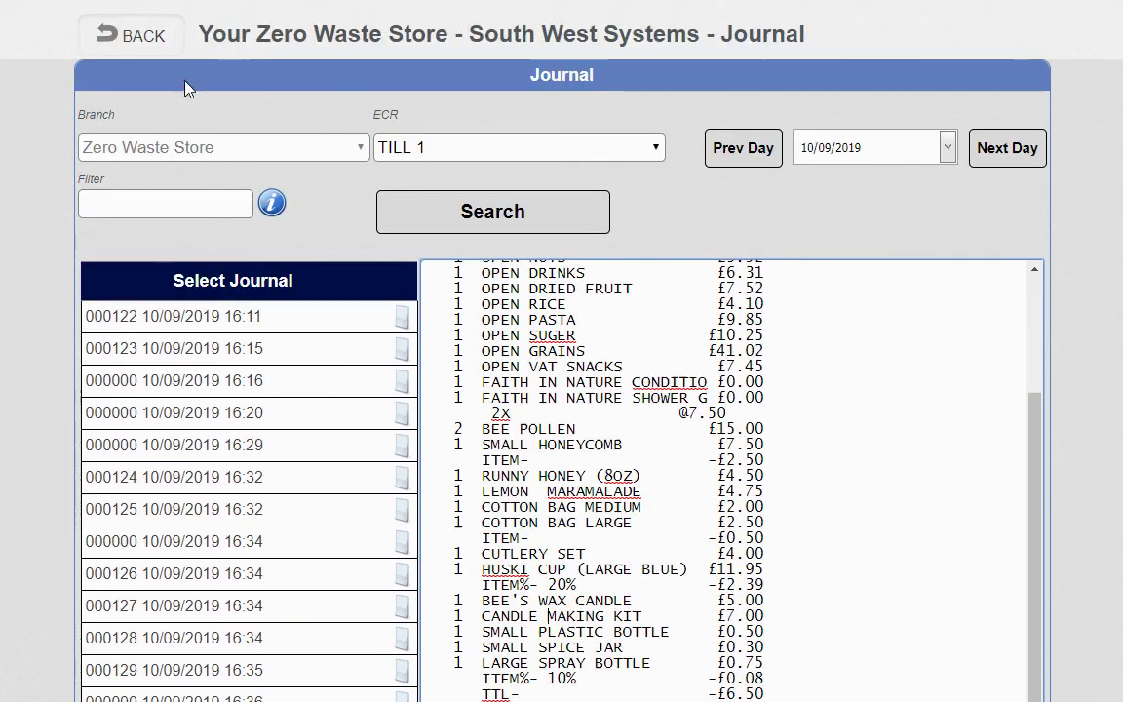
{"action": "left_click", "coordinate": [144, 41]}
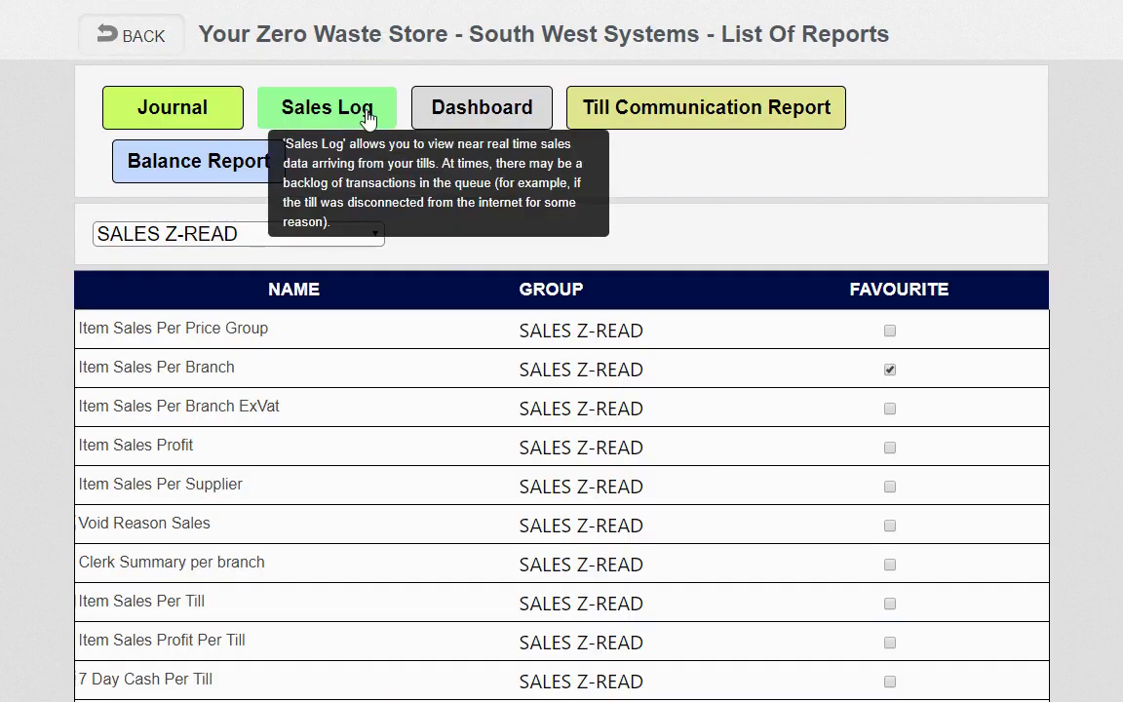
{"action": "left_click", "coordinate": [355, 124]}
{"action": "left_click", "coordinate": [136, 37]}
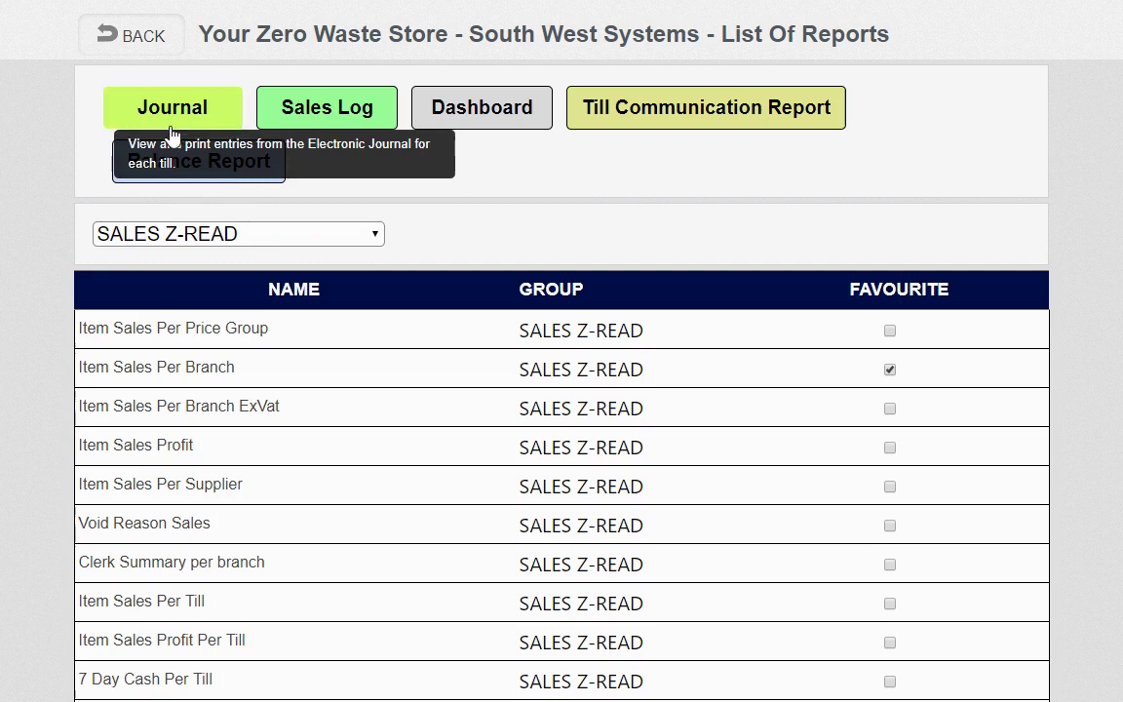
{"action": "left_click", "coordinate": [221, 115]}
{"action": "left_click", "coordinate": [539, 148]}
{"action": "left_click", "coordinate": [539, 148]}
{"action": "left_click", "coordinate": [760, 153]}
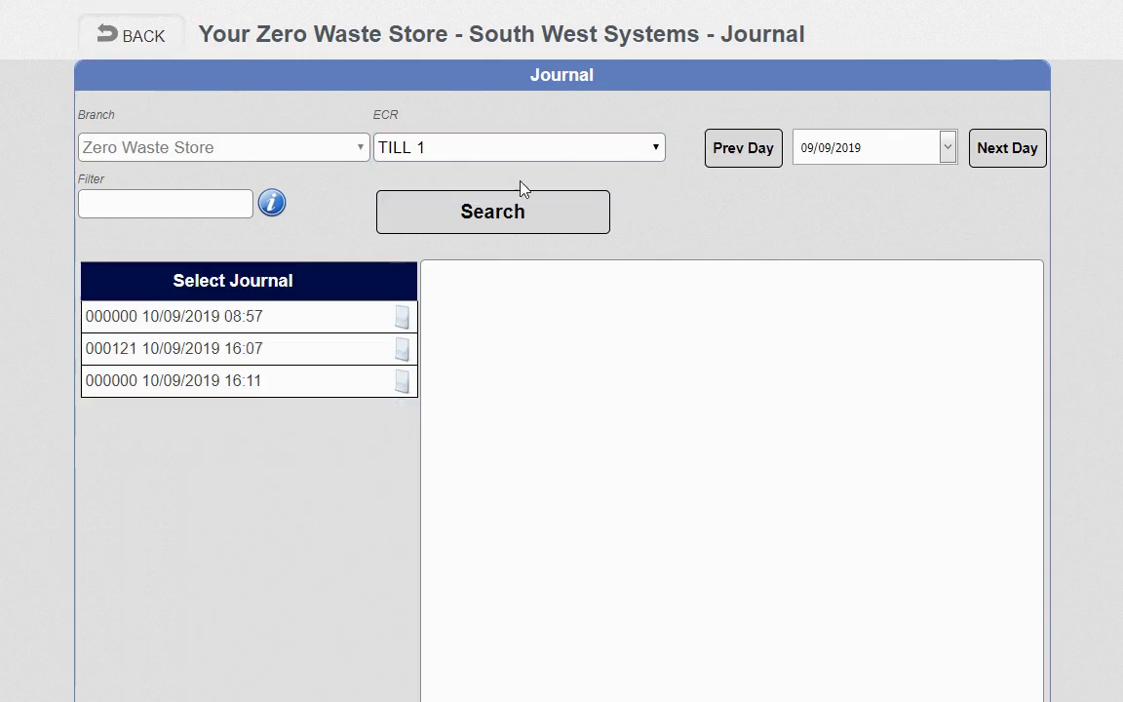
{"action": "left_click", "coordinate": [148, 38]}
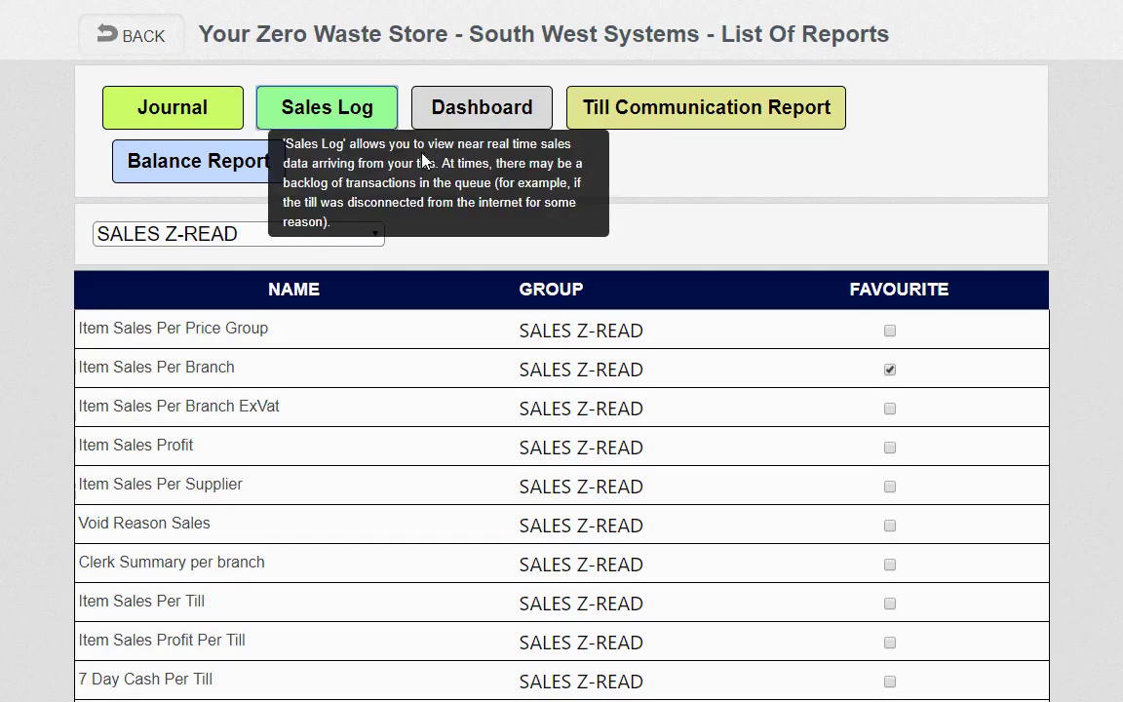
Search the Sales Log filtered to till V-R7000 and a single cashier.
{"action": "left_click", "coordinate": [341, 117]}
{"action": "left_click", "coordinate": [495, 152]}
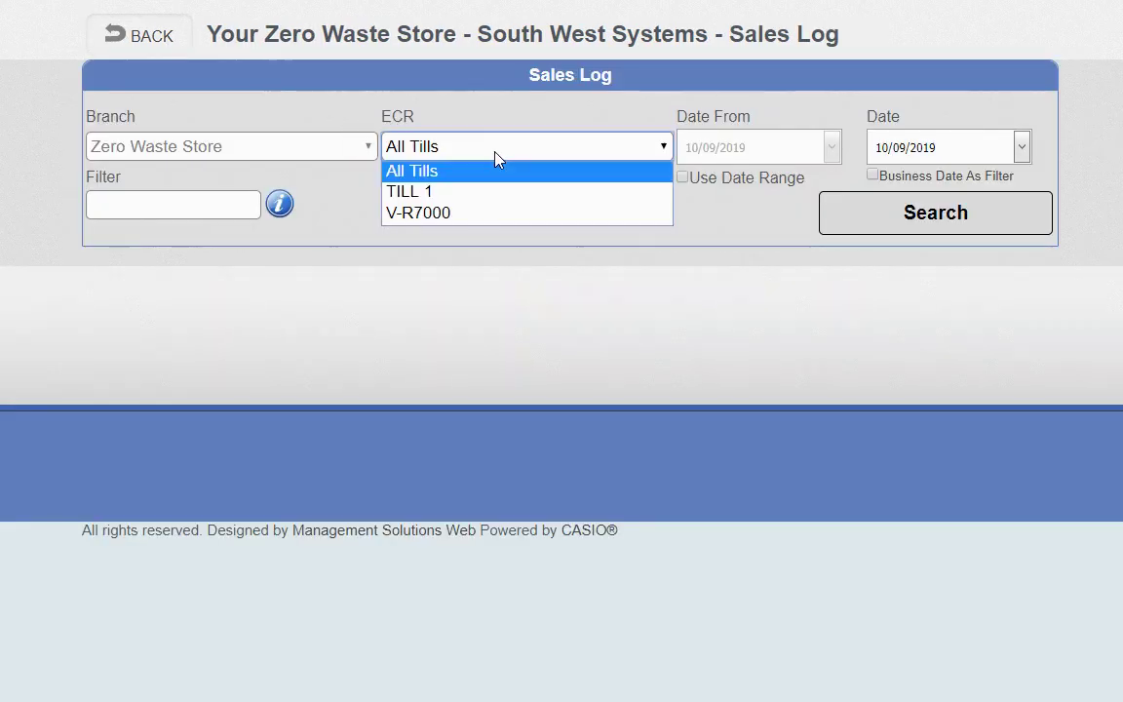
{"action": "left_click", "coordinate": [421, 212]}
{"action": "left_click", "coordinate": [476, 210]}
{"action": "left_click", "coordinate": [467, 421]}
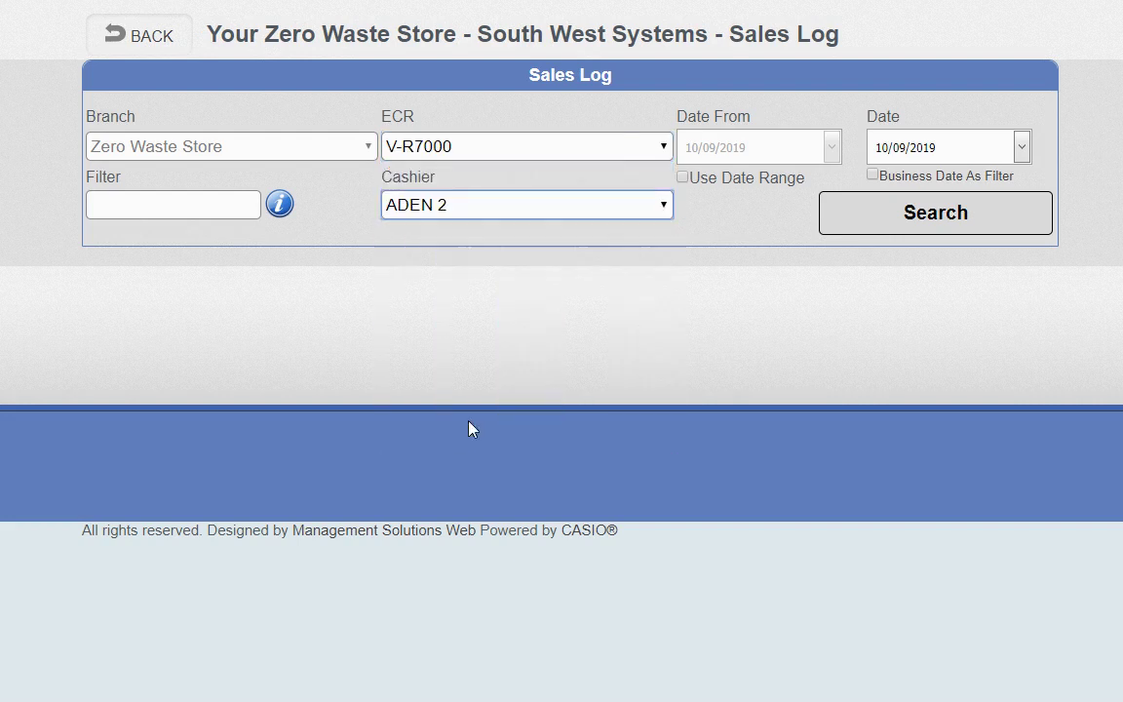
{"action": "left_click", "coordinate": [942, 228]}
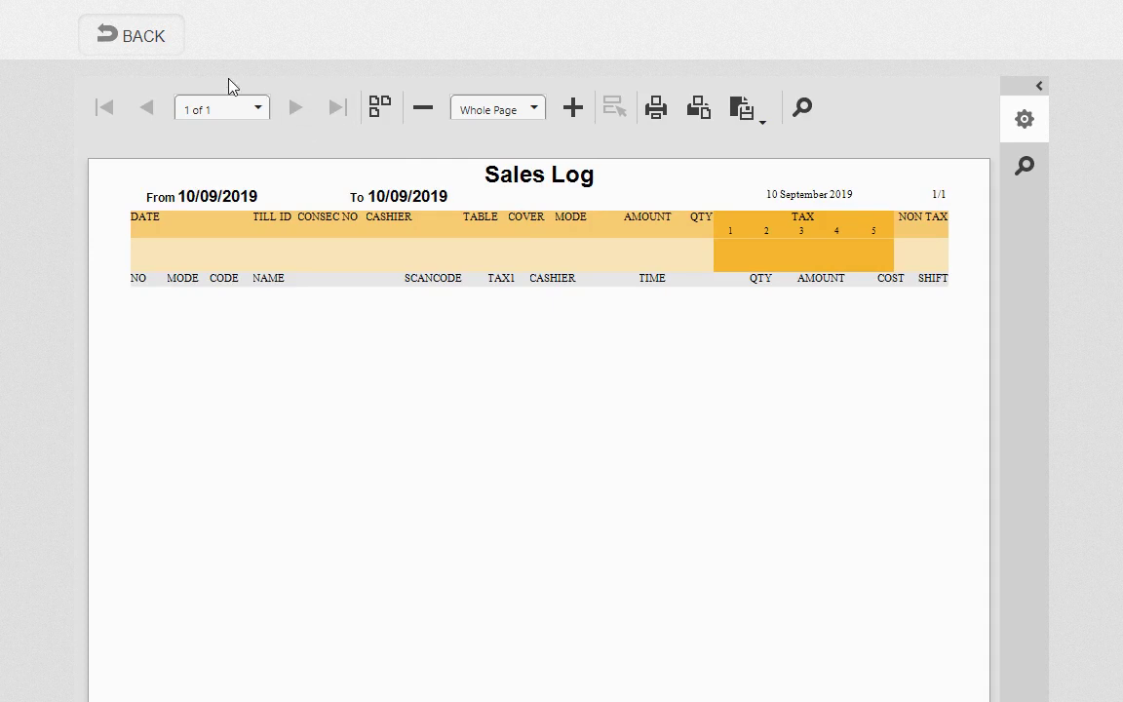
Rerun the Sales Log search with all cashiers included.
{"action": "left_click", "coordinate": [131, 36]}
{"action": "left_click", "coordinate": [523, 206]}
{"action": "left_click", "coordinate": [494, 207]}
{"action": "left_click", "coordinate": [494, 207]}
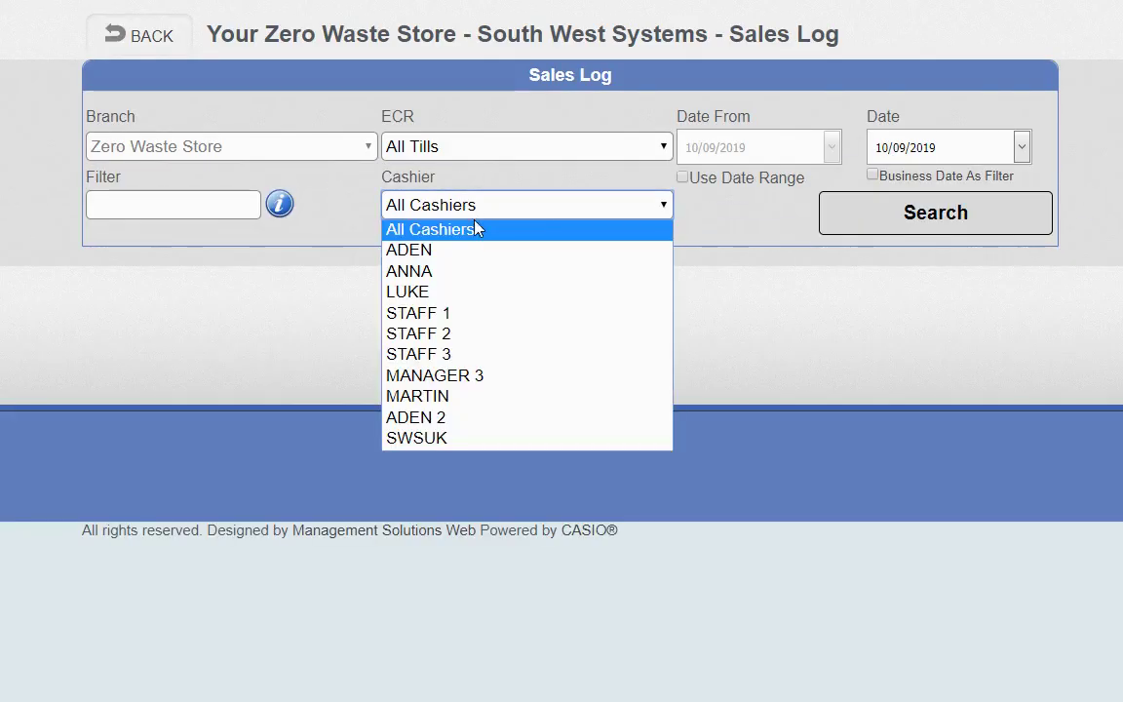
{"action": "left_click", "coordinate": [479, 228]}
{"action": "left_click", "coordinate": [926, 216]}
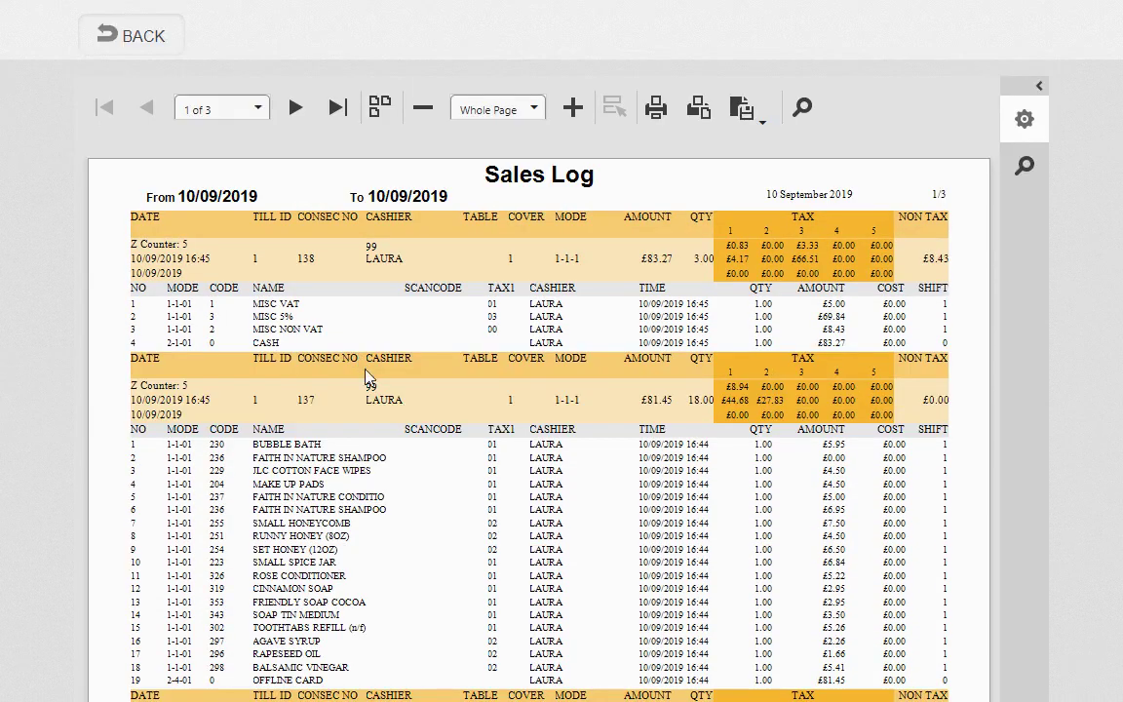
{"action": "scroll", "coordinate": [328, 331], "scroll_direction": "down", "scroll_amount": 2}
{"action": "scroll", "coordinate": [587, 220], "scroll_direction": "up", "scroll_amount": 2}
Export the Sales Log as a PDF and review its transaction pages, including VOID lines.
{"action": "left_click", "coordinate": [746, 109]}
{"action": "left_click", "coordinate": [755, 173]}
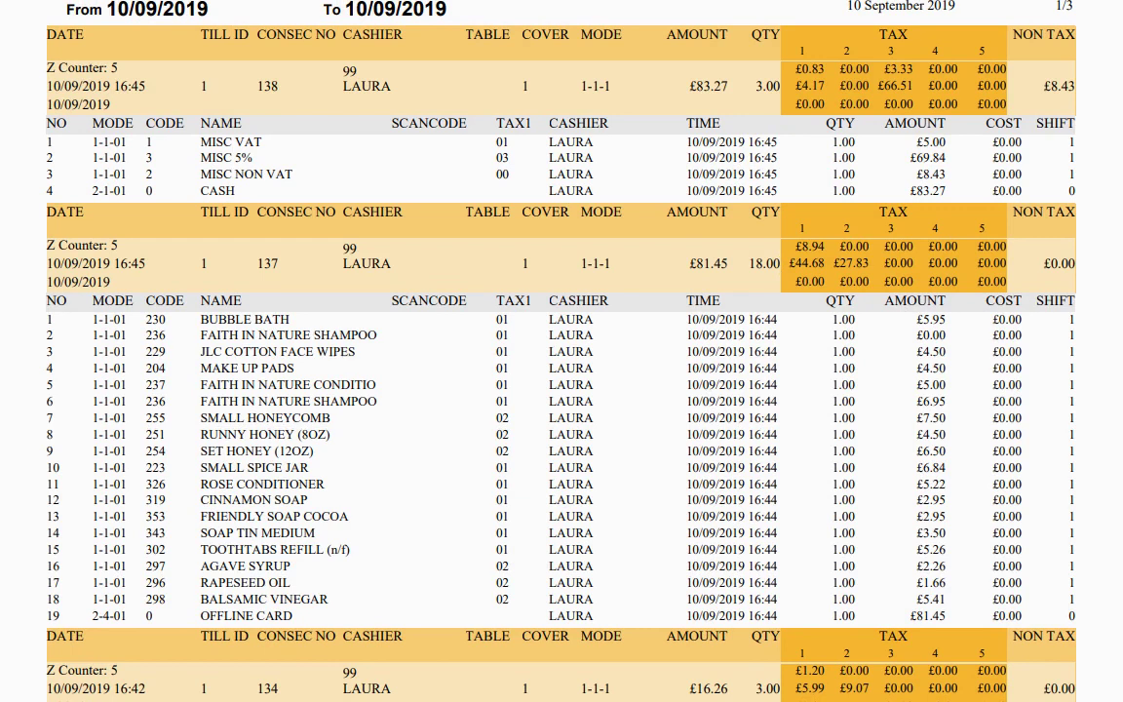
{"action": "scroll", "coordinate": [561, 350], "scroll_direction": "down", "scroll_amount": 2}
{"action": "scroll", "coordinate": [360, 354], "scroll_direction": "down", "scroll_amount": 5}
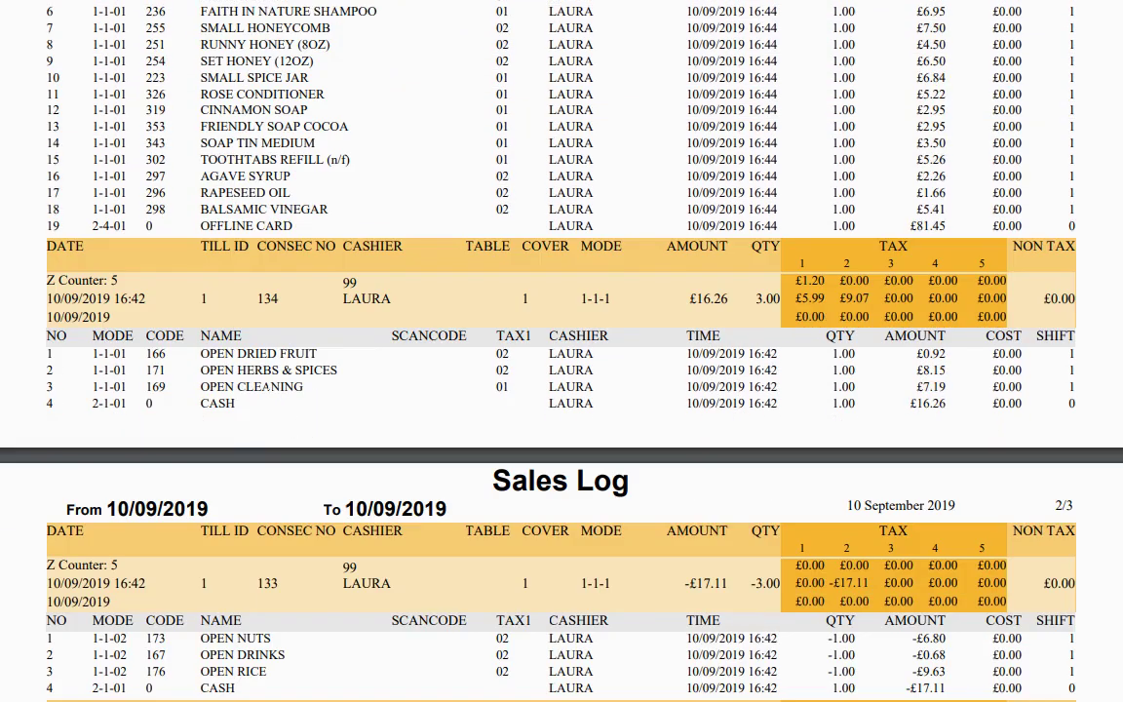
{"action": "scroll", "coordinate": [214, 400], "scroll_direction": "down", "scroll_amount": 12}
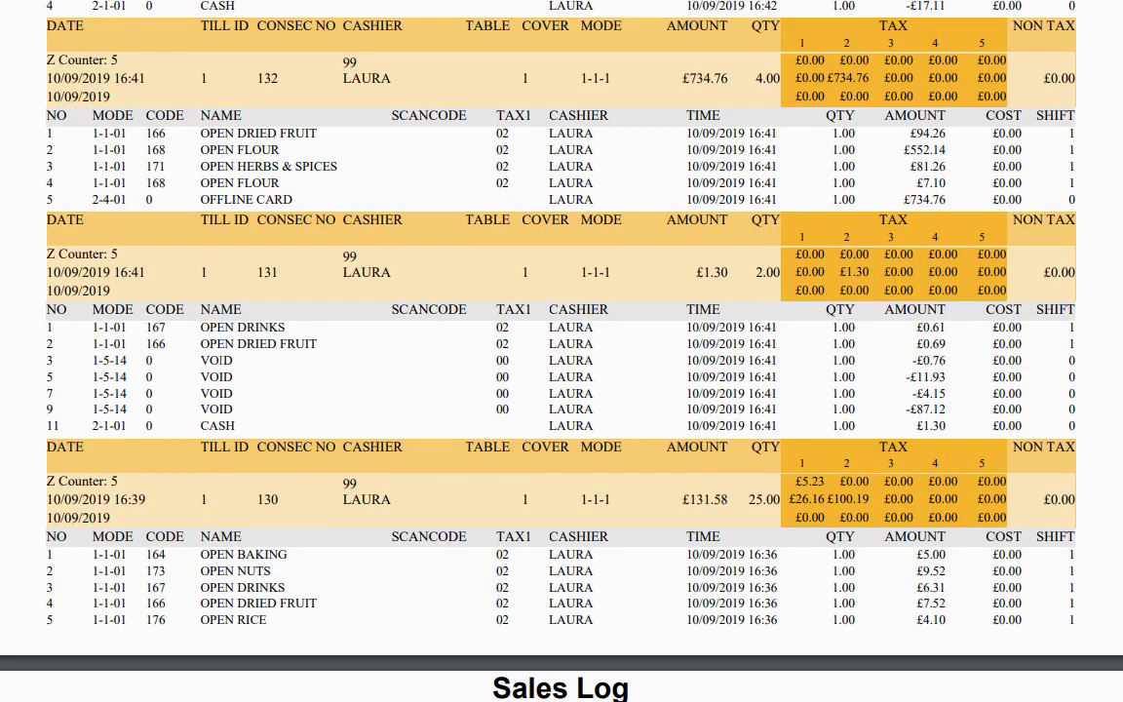
{"action": "left_click_drag", "start_coordinate": [200, 360], "coordinate": [236, 426]}
{"action": "scroll", "coordinate": [312, 456], "scroll_direction": "down", "scroll_amount": 8}
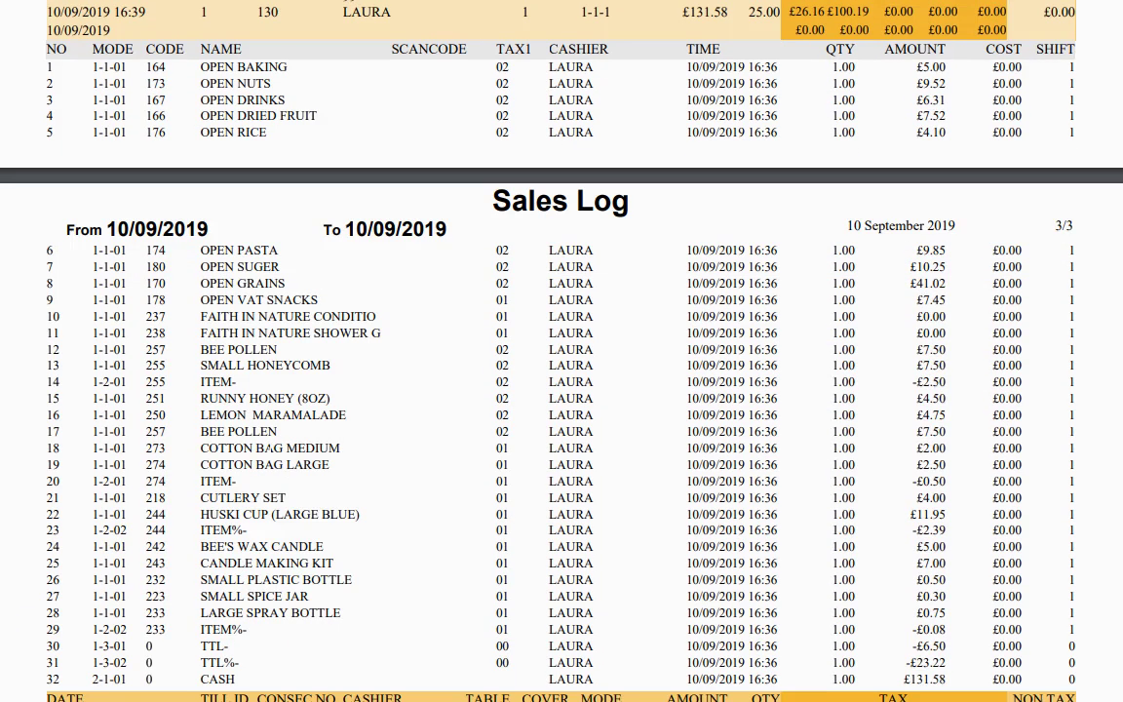
{"action": "scroll", "coordinate": [249, 501], "scroll_direction": "down", "scroll_amount": 4}
{"action": "scroll", "coordinate": [241, 575], "scroll_direction": "up", "scroll_amount": 20}
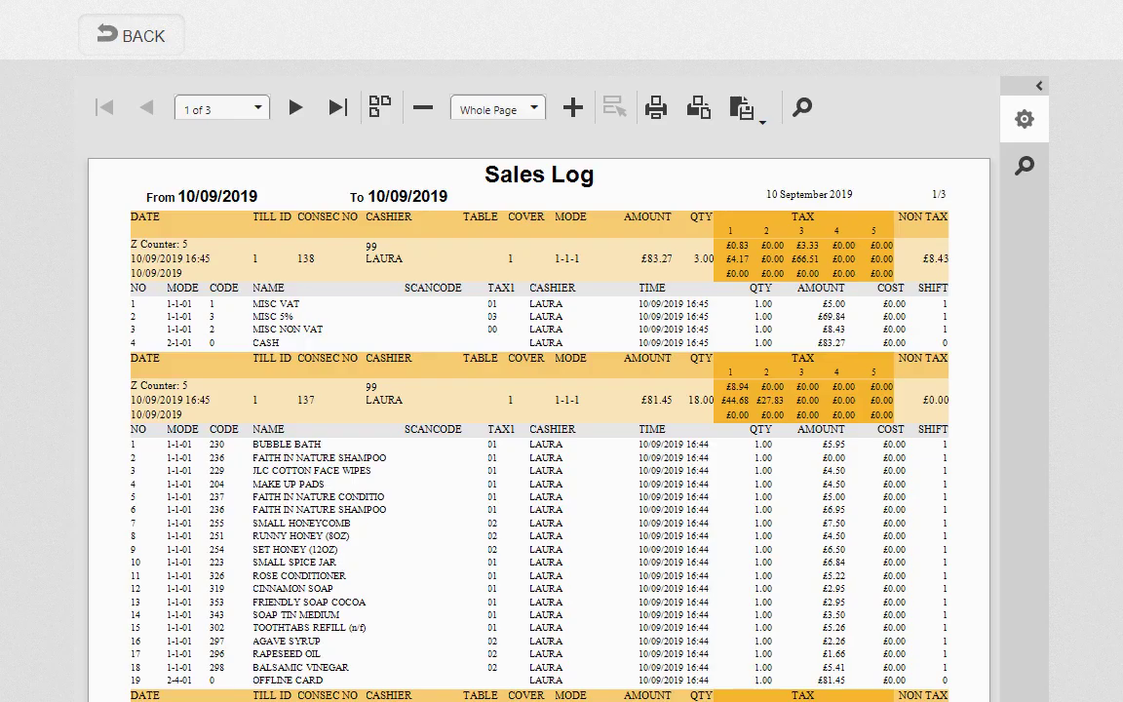
Return to the reports list, open the sales dashboard and switch it to the Aqua theme.
{"action": "left_click", "coordinate": [135, 45]}
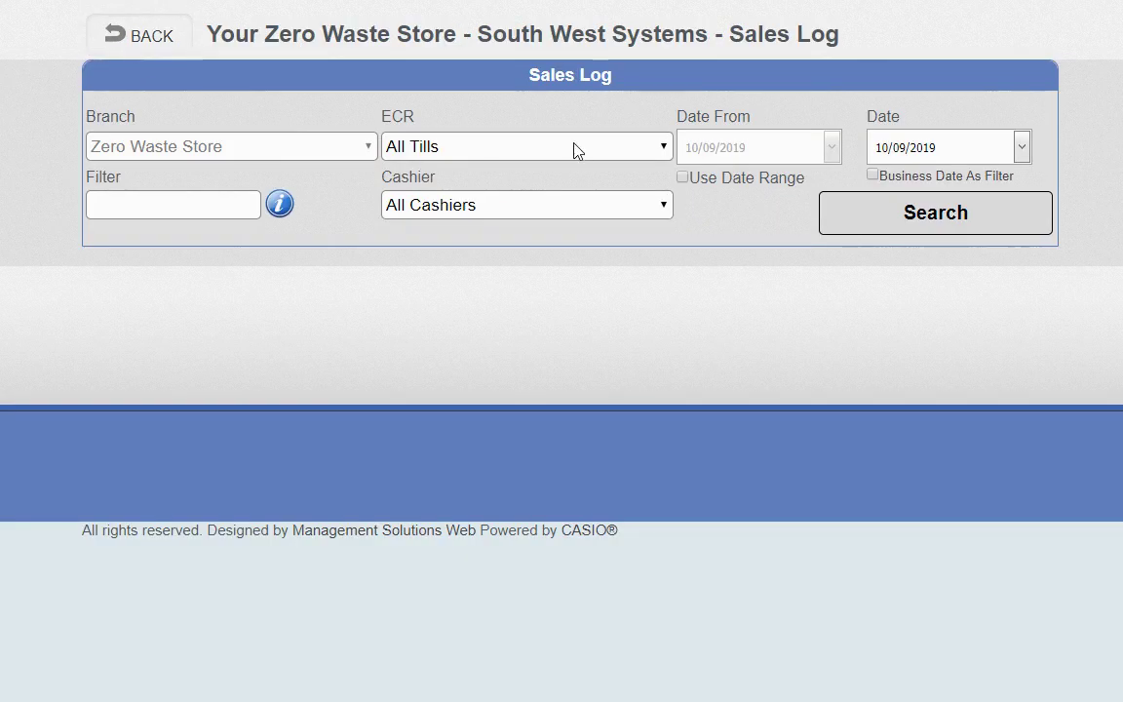
{"action": "left_click", "coordinate": [168, 44]}
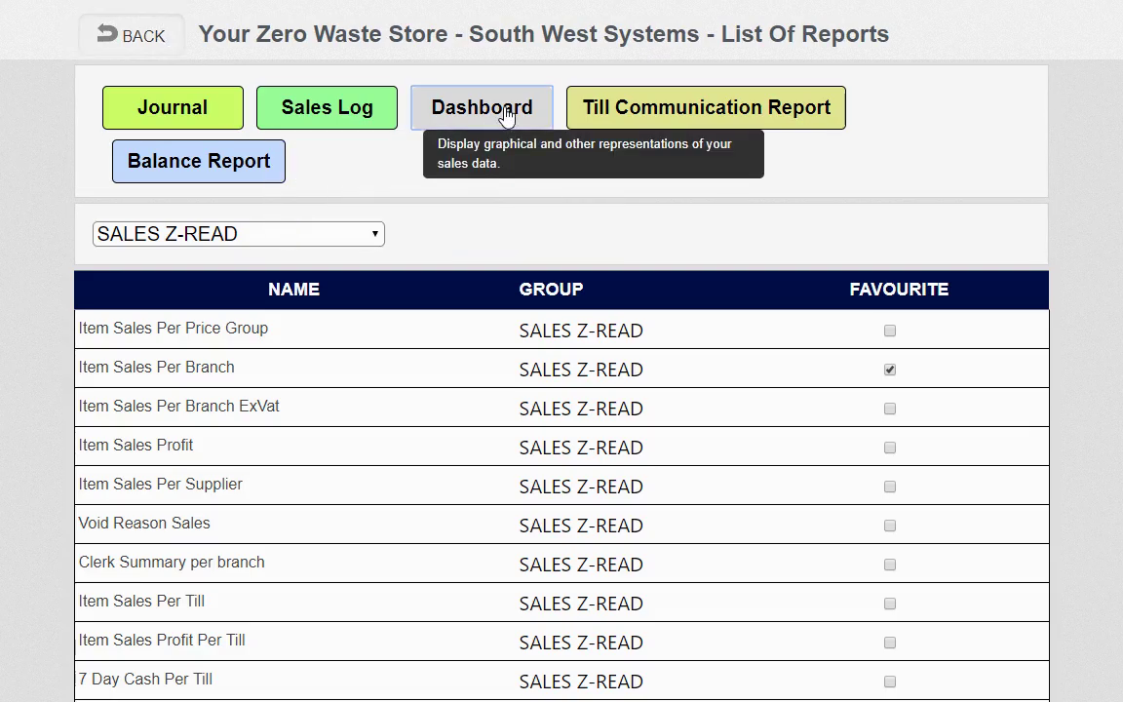
{"action": "left_click", "coordinate": [506, 112]}
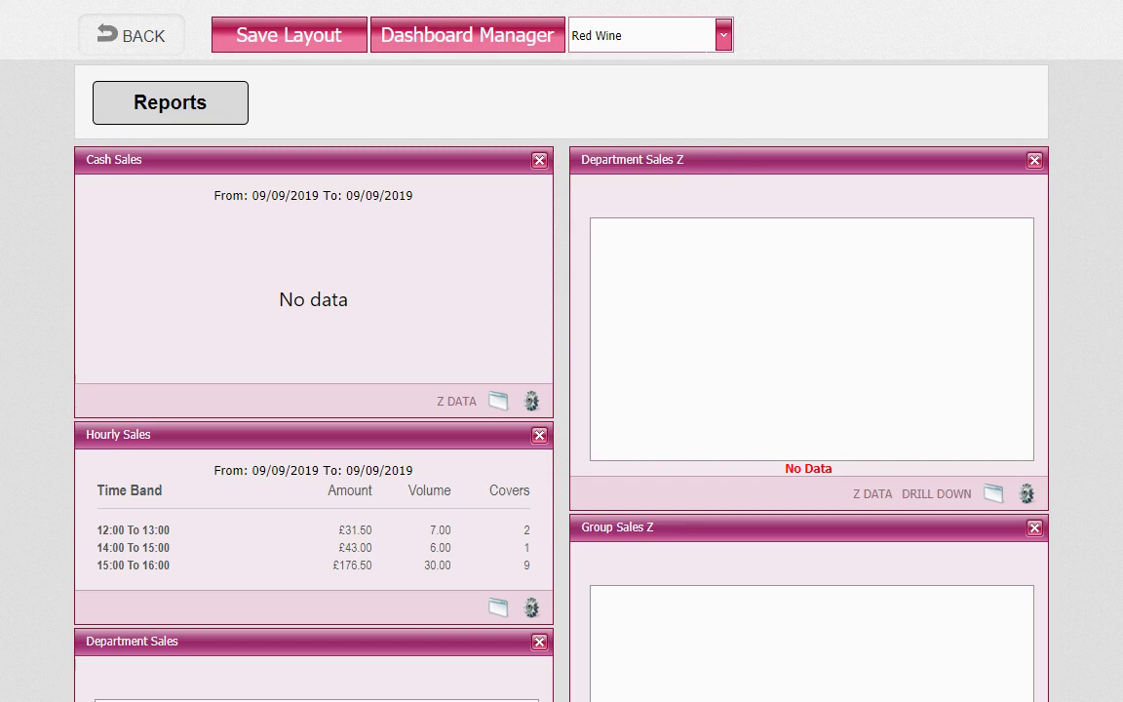
{"action": "left_click", "coordinate": [723, 37]}
{"action": "left_click", "coordinate": [647, 74]}
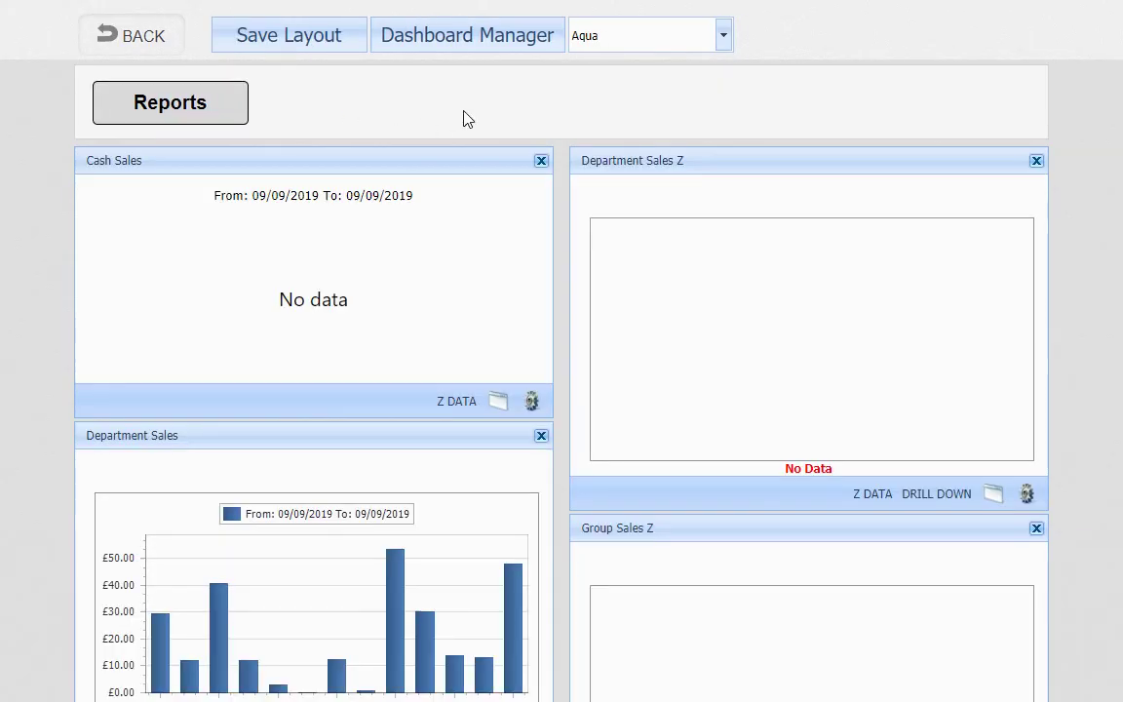
Set the Cash Sales panel to show Today's figures and save the setting.
{"action": "left_click", "coordinate": [529, 403]}
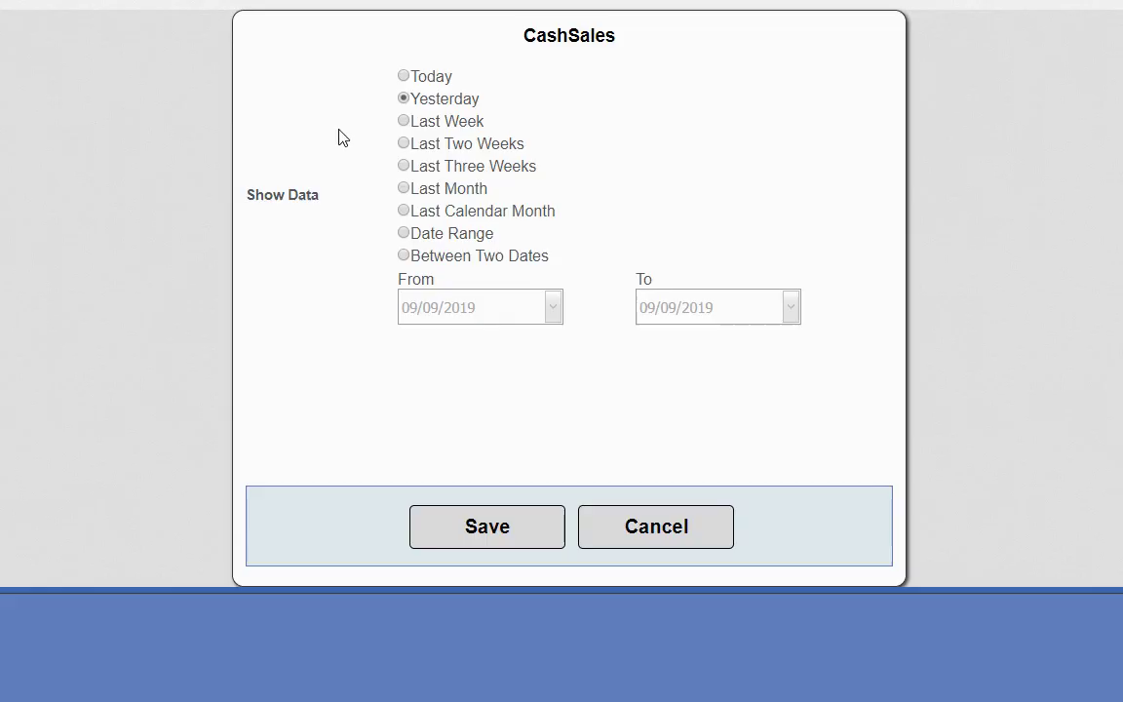
{"action": "left_click", "coordinate": [403, 76]}
{"action": "left_click", "coordinate": [453, 526]}
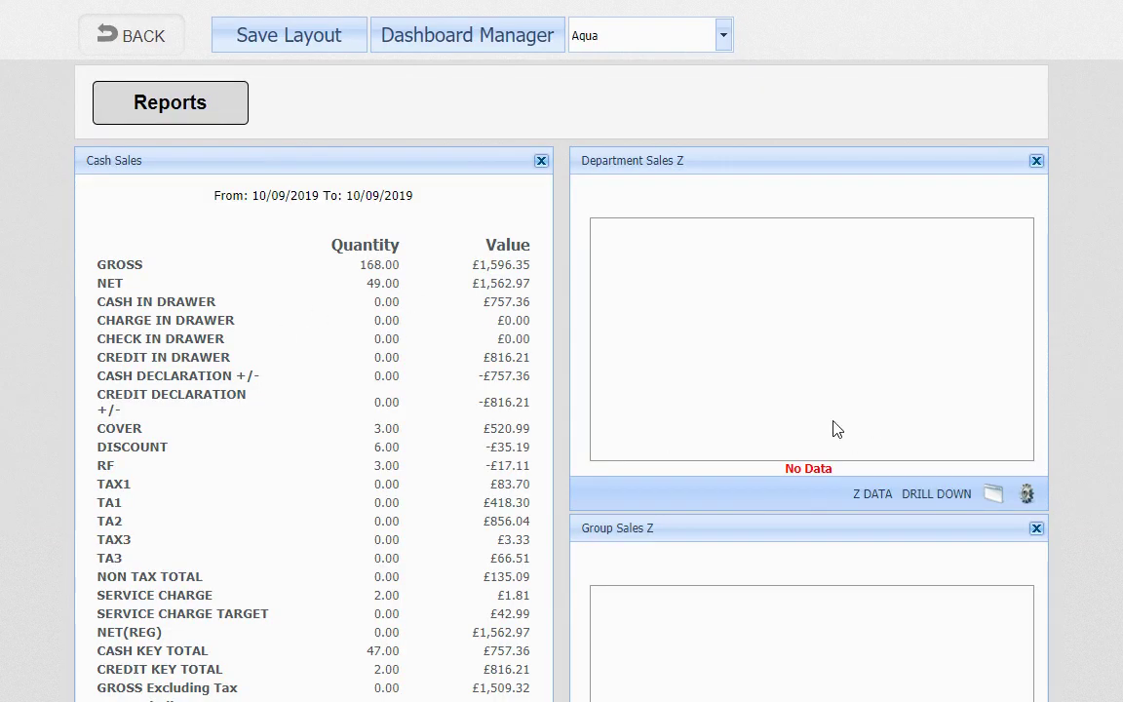
{"action": "scroll", "coordinate": [429, 409], "scroll_direction": "down", "scroll_amount": 3}
{"action": "scroll", "coordinate": [585, 419], "scroll_direction": "up", "scroll_amount": 3}
Set the Department Sales Z panel to Today with a Pie chart view and save.
{"action": "left_click", "coordinate": [1027, 494]}
{"action": "left_click", "coordinate": [403, 76]}
{"action": "left_click", "coordinate": [451, 359]}
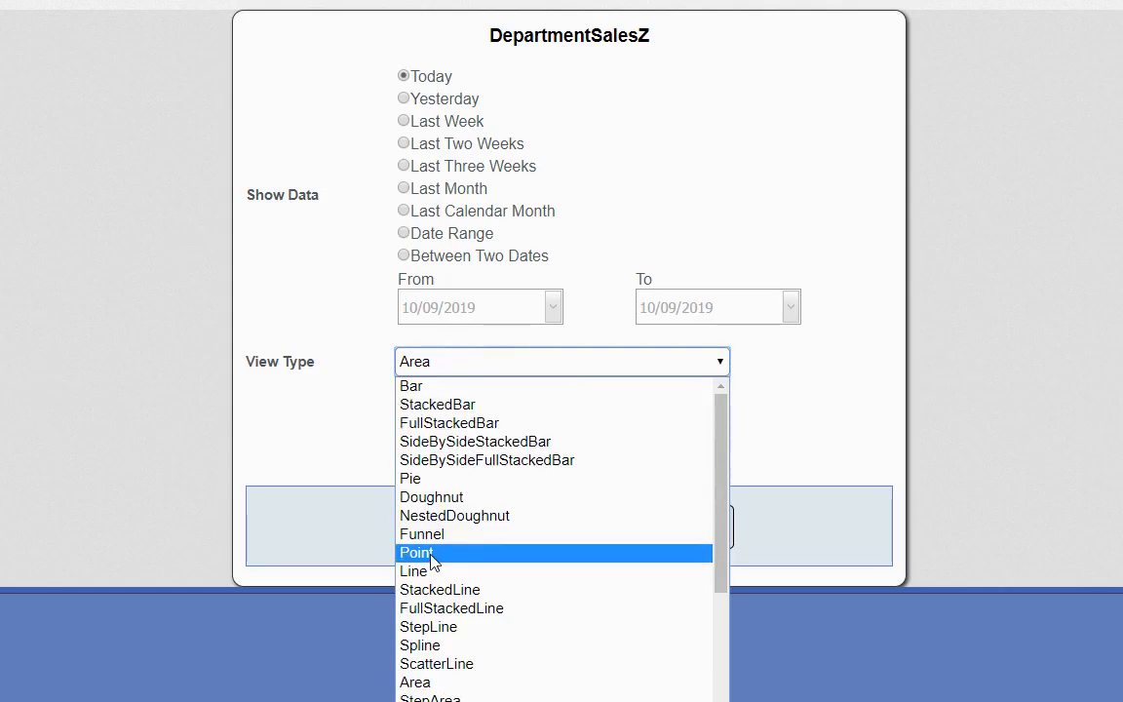
{"action": "left_click", "coordinate": [435, 481]}
{"action": "left_click", "coordinate": [488, 552]}
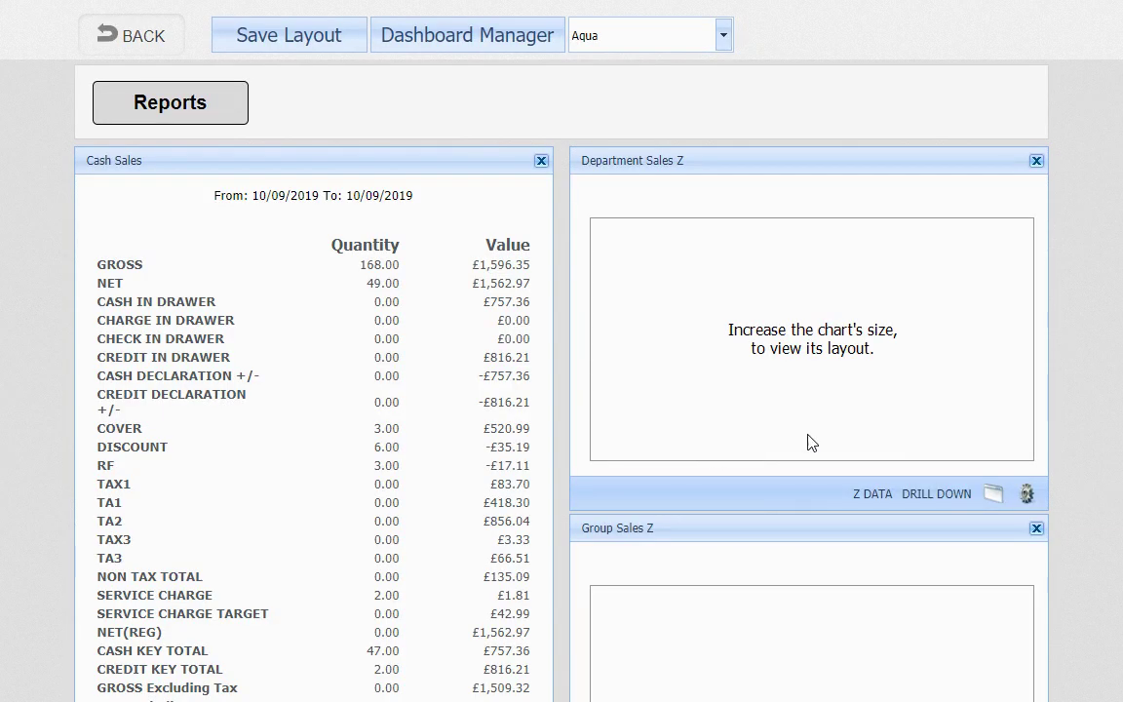
Change the Department Sales Z view to a Bar chart and save the dashboard layout.
{"action": "left_click", "coordinate": [1026, 494]}
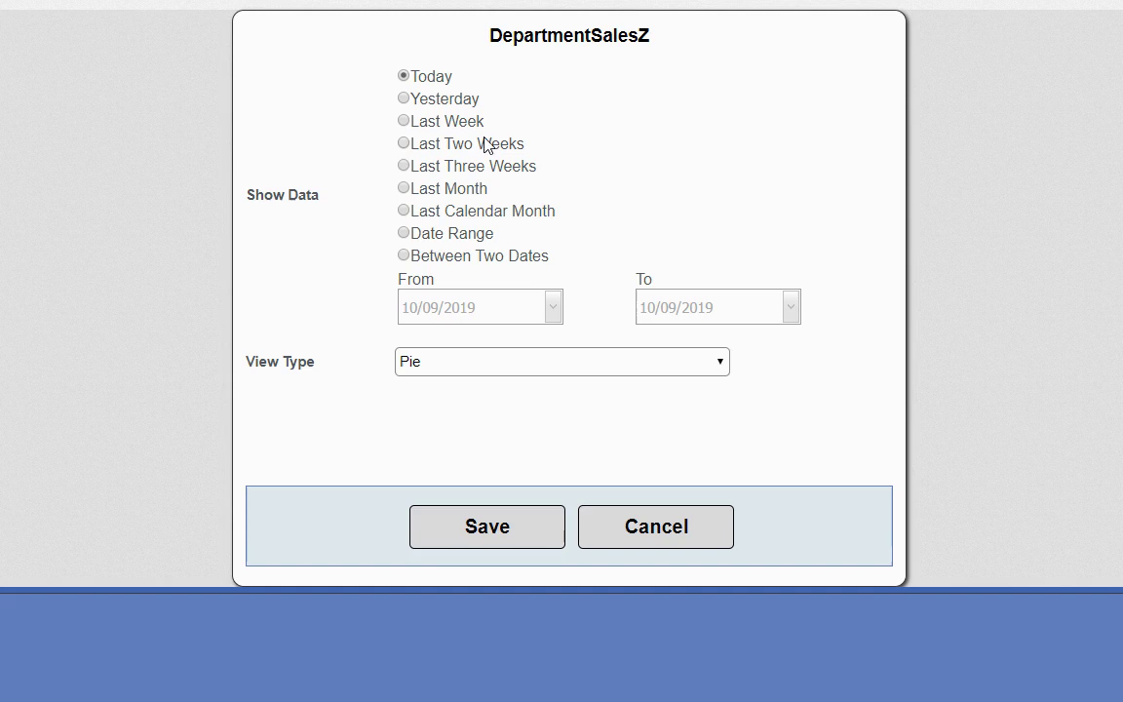
{"action": "left_click", "coordinate": [464, 368]}
{"action": "left_click", "coordinate": [468, 384]}
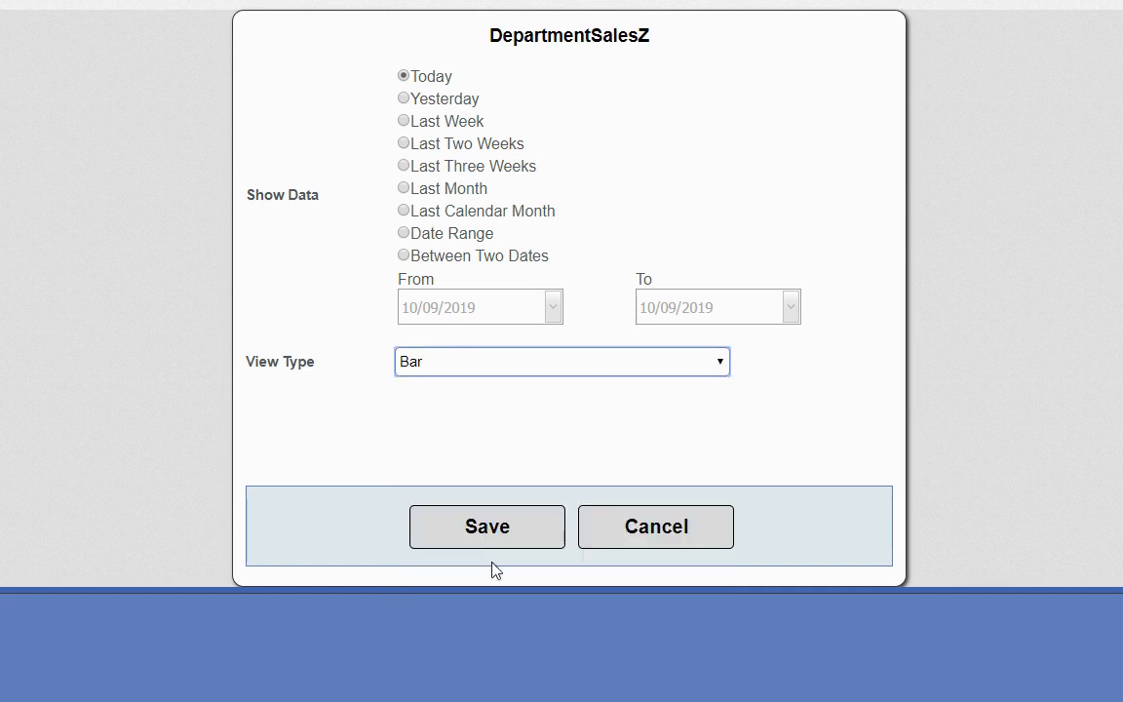
{"action": "left_click", "coordinate": [487, 527]}
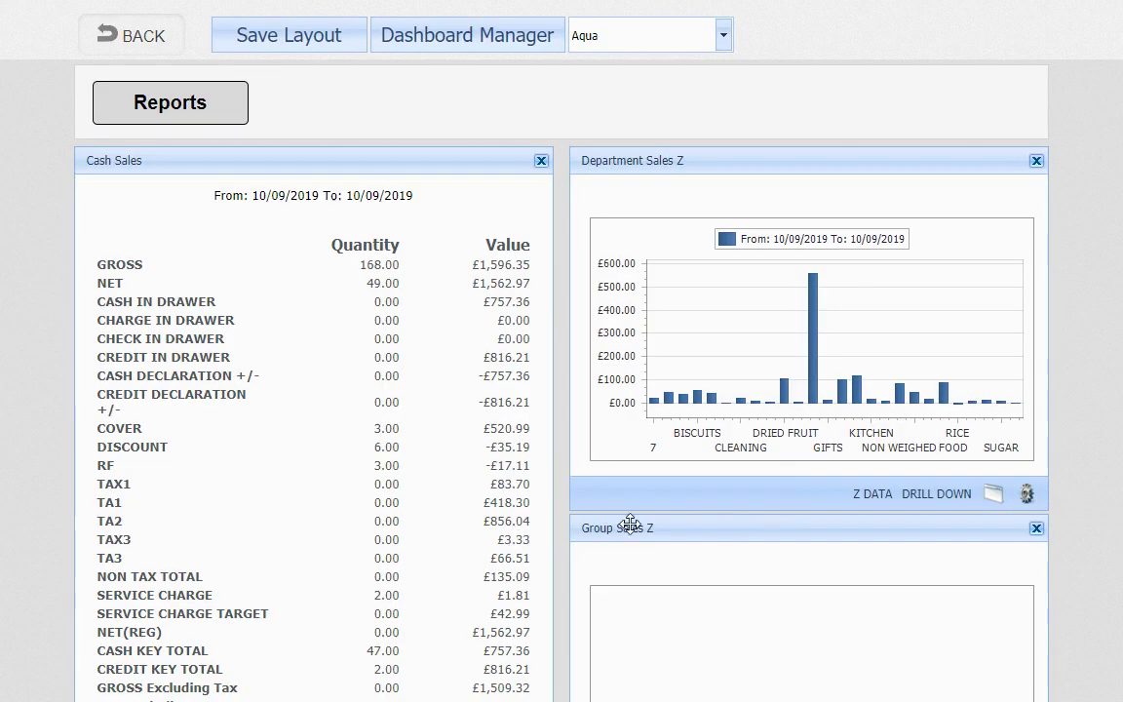
{"action": "left_click", "coordinate": [332, 44]}
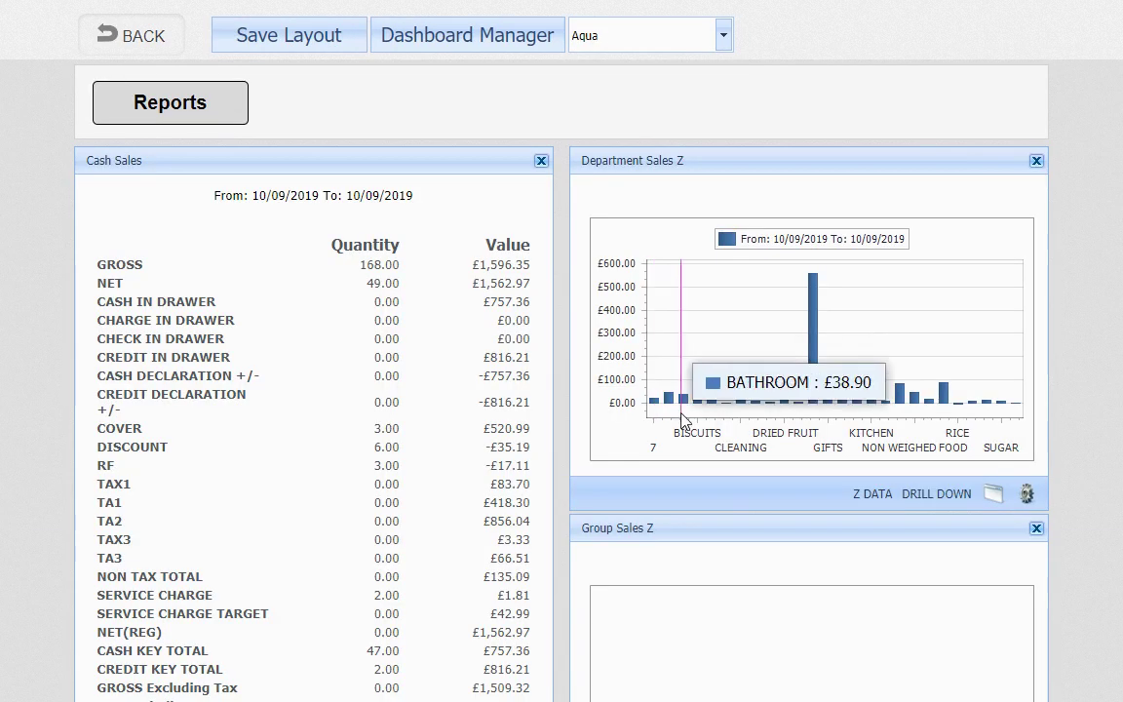
{"action": "scroll", "coordinate": [683, 410], "scroll_direction": "down", "scroll_amount": 4}
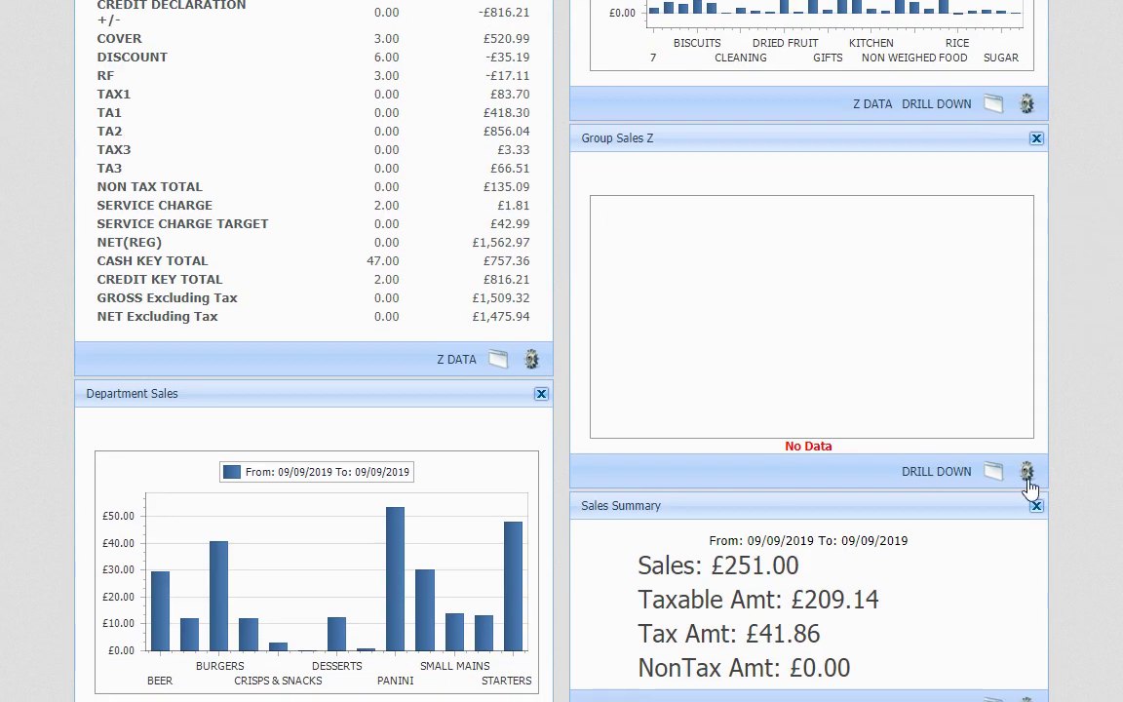
Set the Group Sales Z panel's view type to Doughnut and save.
{"action": "left_click", "coordinate": [1026, 472]}
{"action": "left_click", "coordinate": [475, 361]}
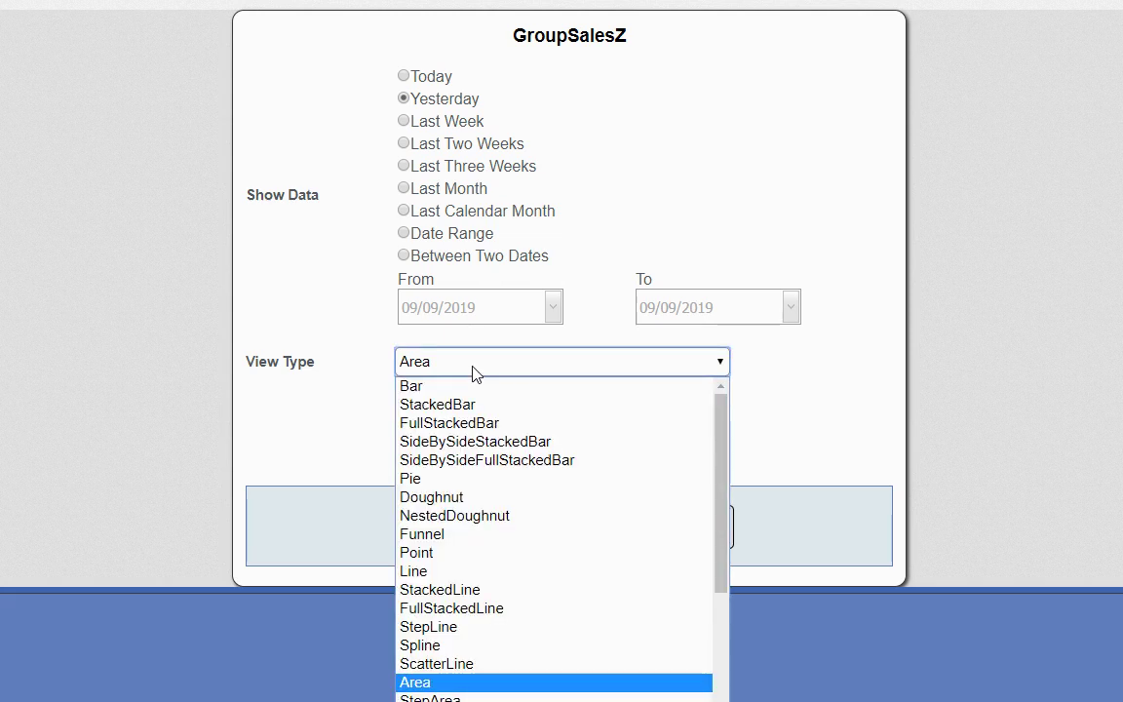
{"action": "left_click", "coordinate": [438, 493]}
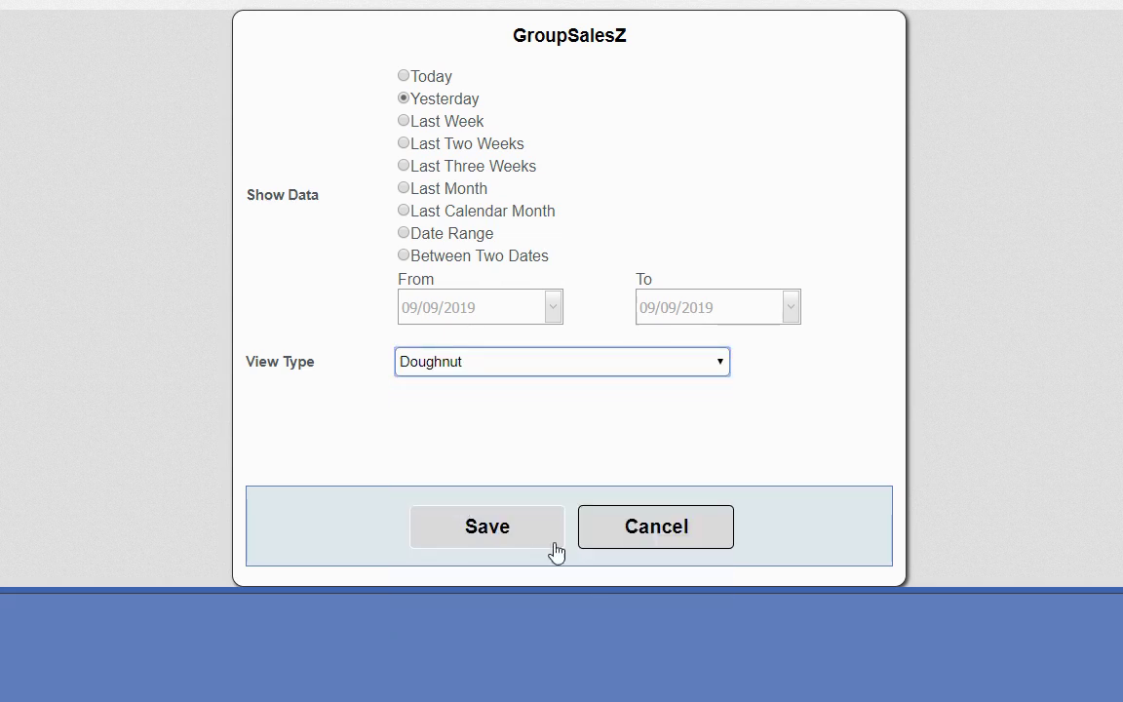
{"action": "left_click", "coordinate": [503, 534]}
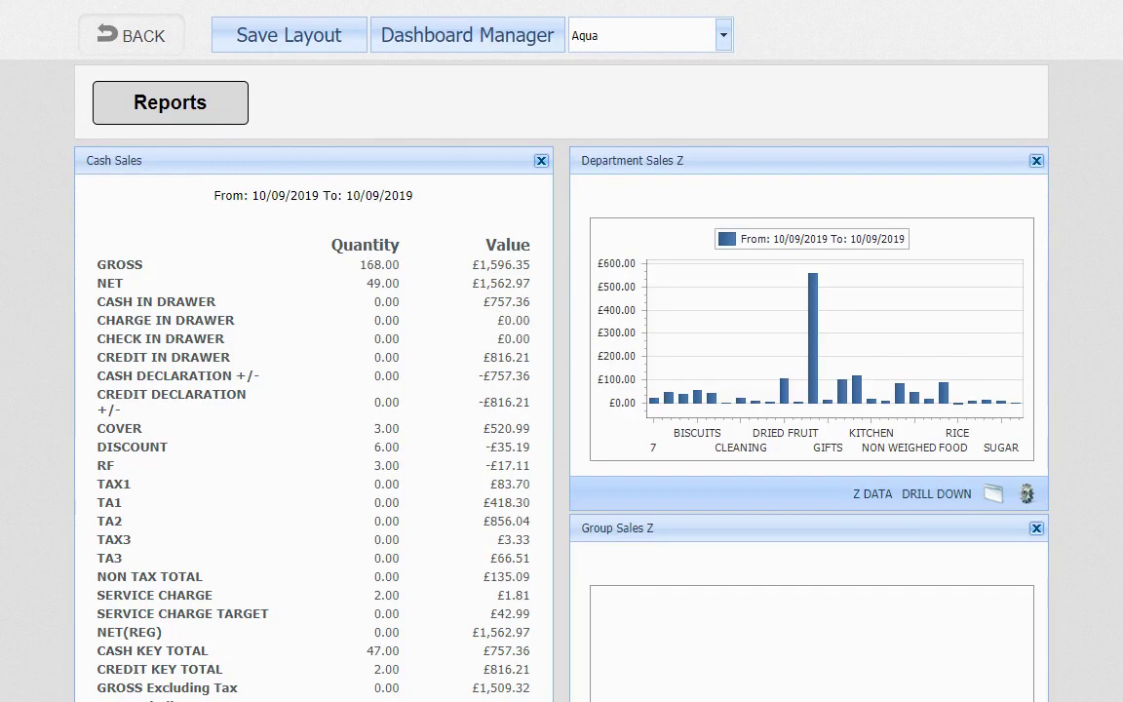
{"action": "scroll", "coordinate": [563, 351], "scroll_direction": "down", "scroll_amount": 5}
{"action": "scroll", "coordinate": [564, 350], "scroll_direction": "down", "scroll_amount": 1}
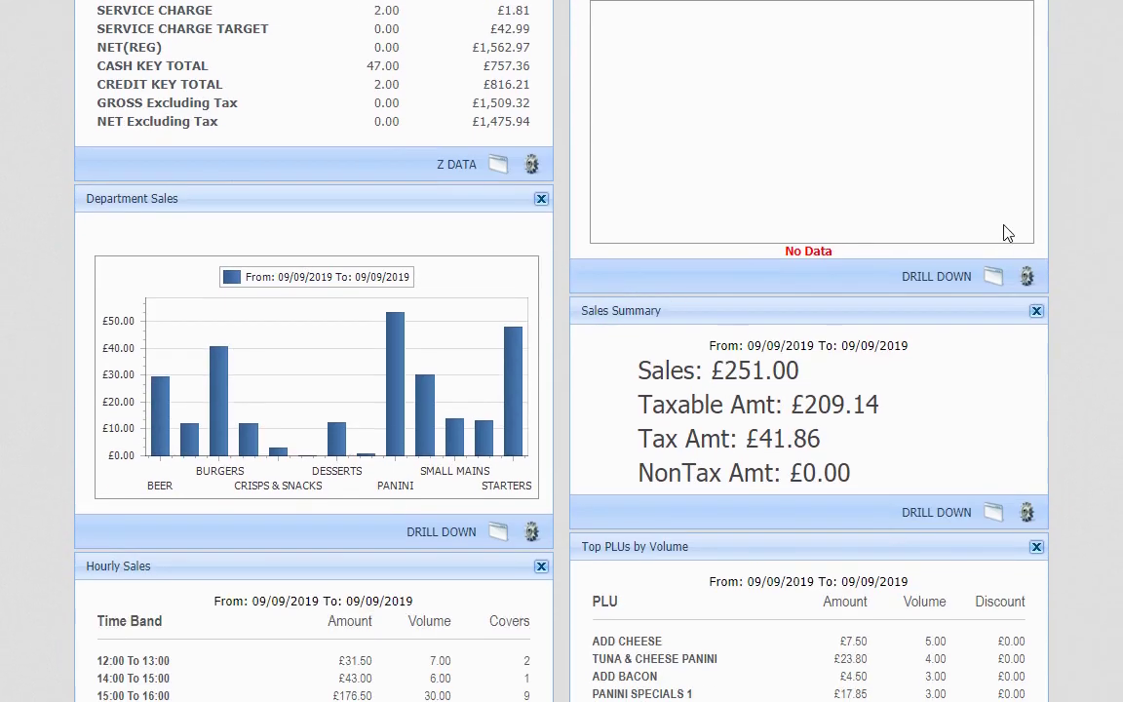
Set the Group Sales Z panel's date to Today and save.
{"action": "left_click", "coordinate": [1025, 276]}
{"action": "left_click", "coordinate": [449, 82]}
{"action": "left_click", "coordinate": [493, 534]}
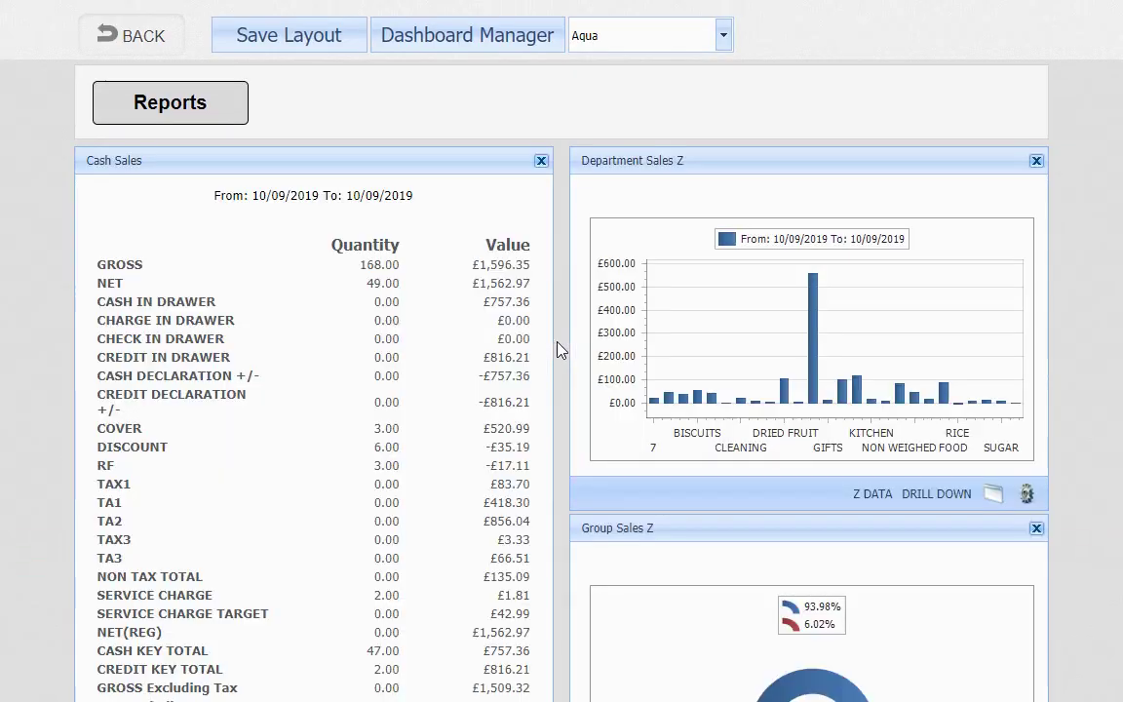
{"action": "scroll", "coordinate": [925, 345], "scroll_direction": "down", "scroll_amount": 4}
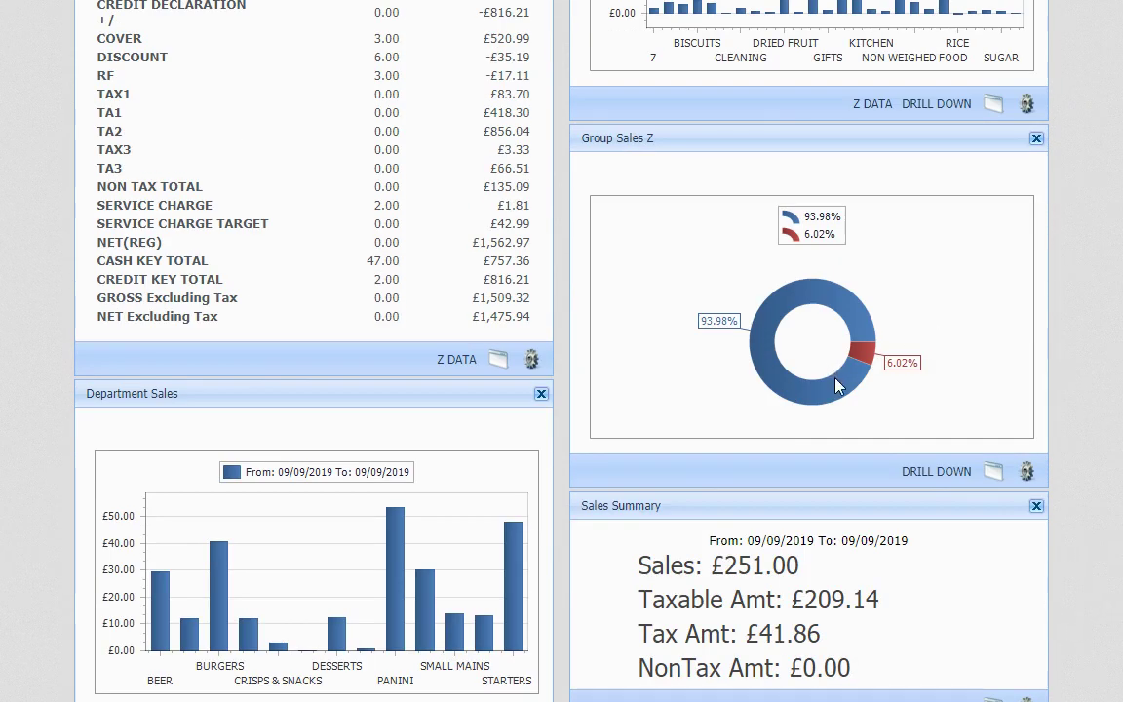
{"action": "scroll", "coordinate": [270, 258], "scroll_direction": "up", "scroll_amount": 3}
{"action": "scroll", "coordinate": [494, 336], "scroll_direction": "down", "scroll_amount": 5}
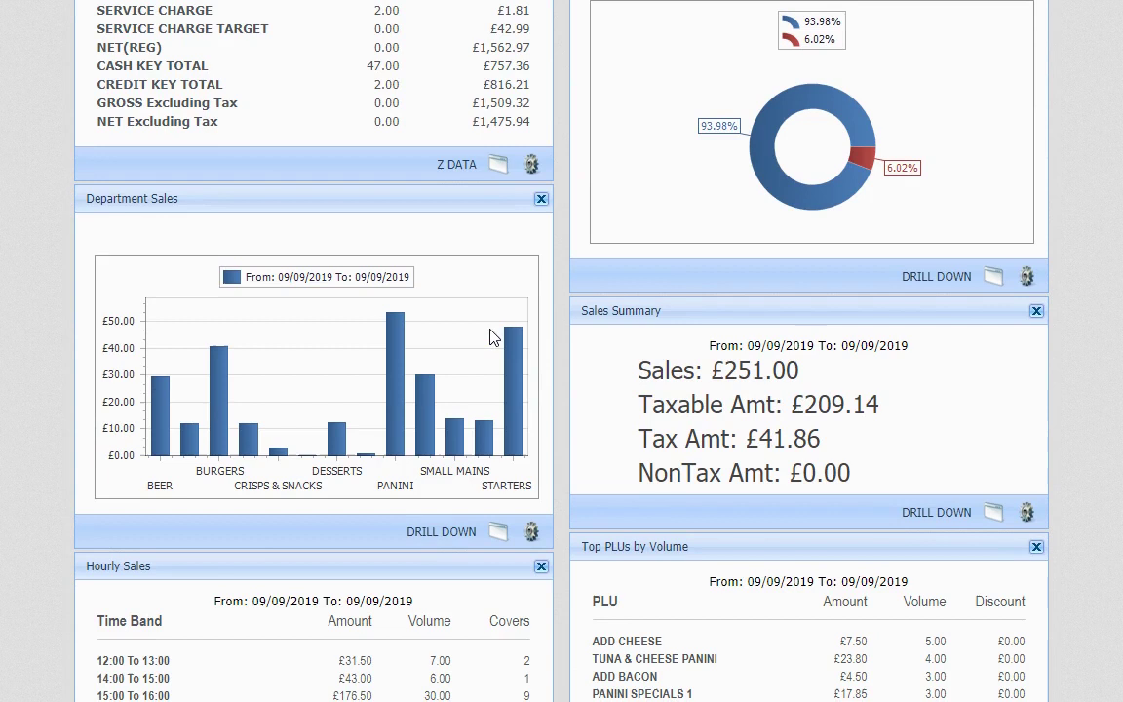
{"action": "scroll", "coordinate": [431, 322], "scroll_direction": "up", "scroll_amount": 6}
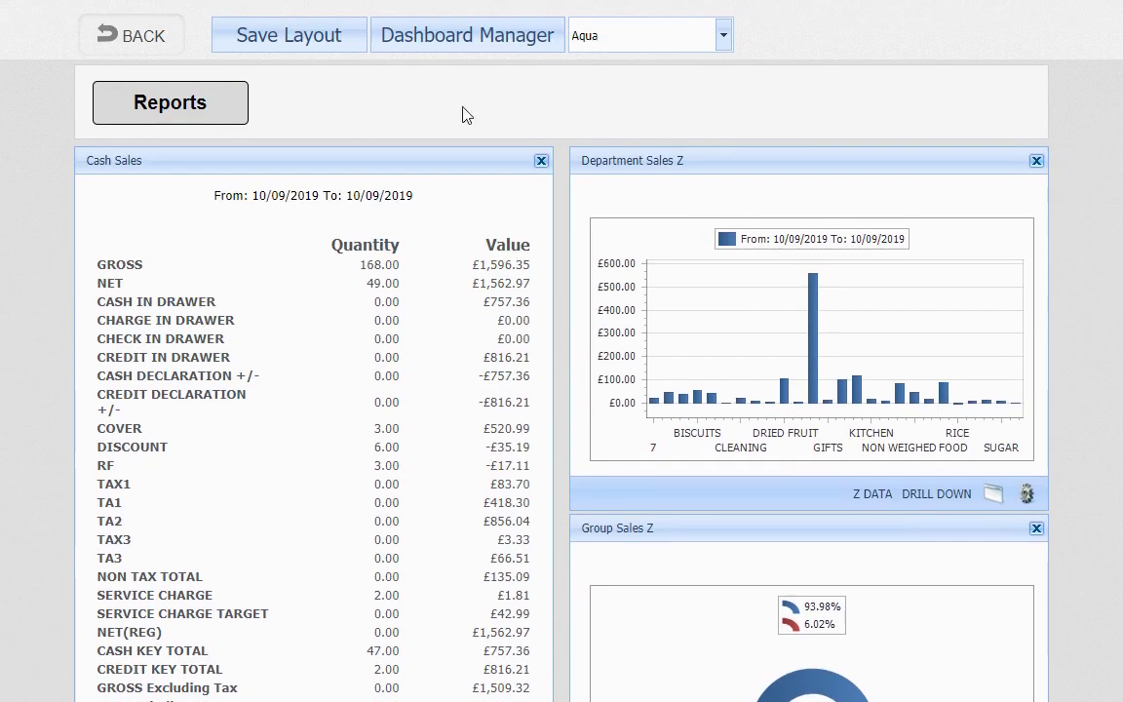
Apply the Red Wine theme, save the dashboard layout, and return to List Of Reports.
{"action": "left_click", "coordinate": [723, 43]}
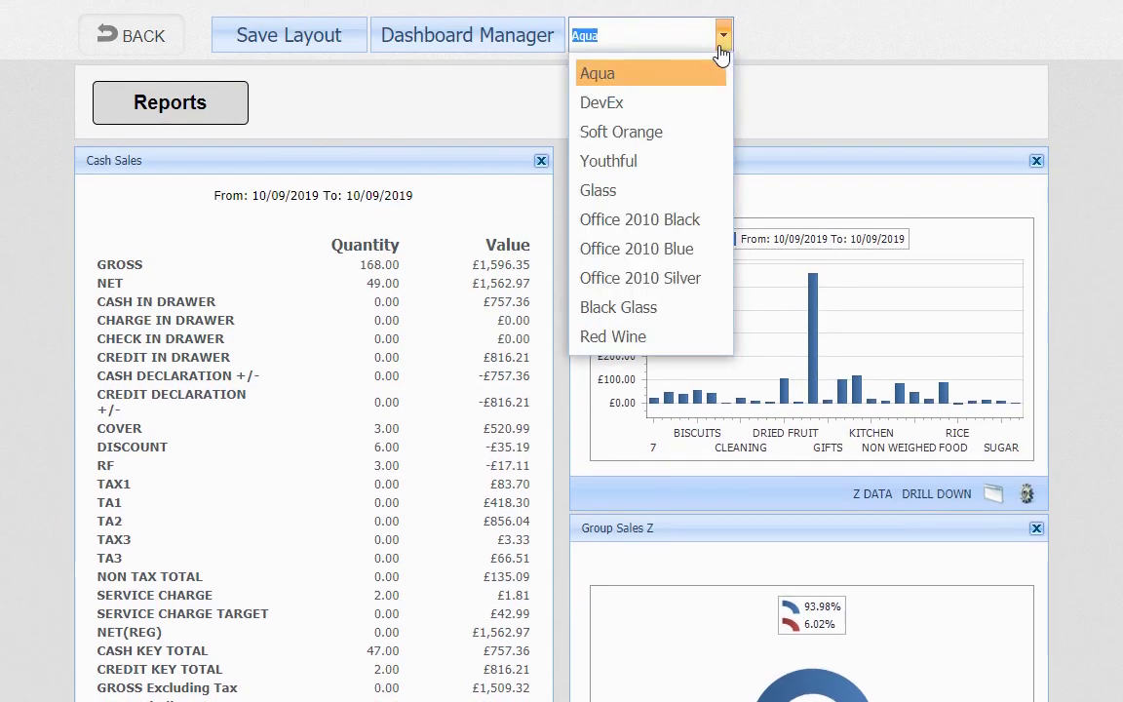
{"action": "left_click", "coordinate": [621, 336]}
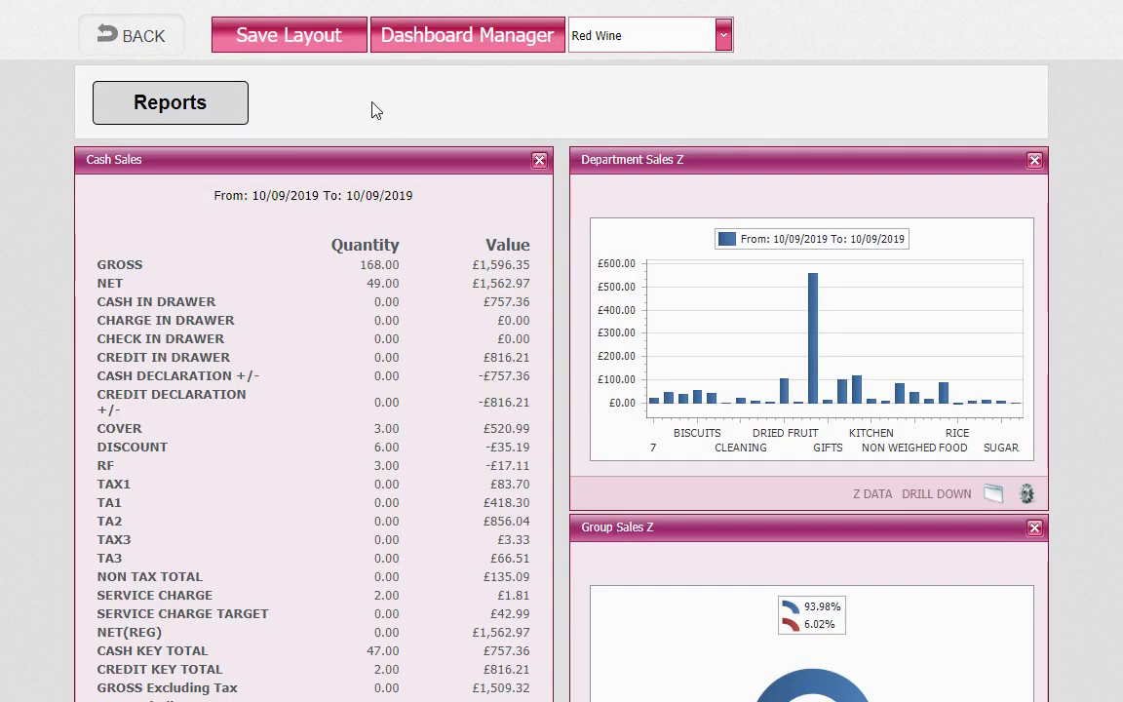
{"action": "left_click", "coordinate": [292, 34]}
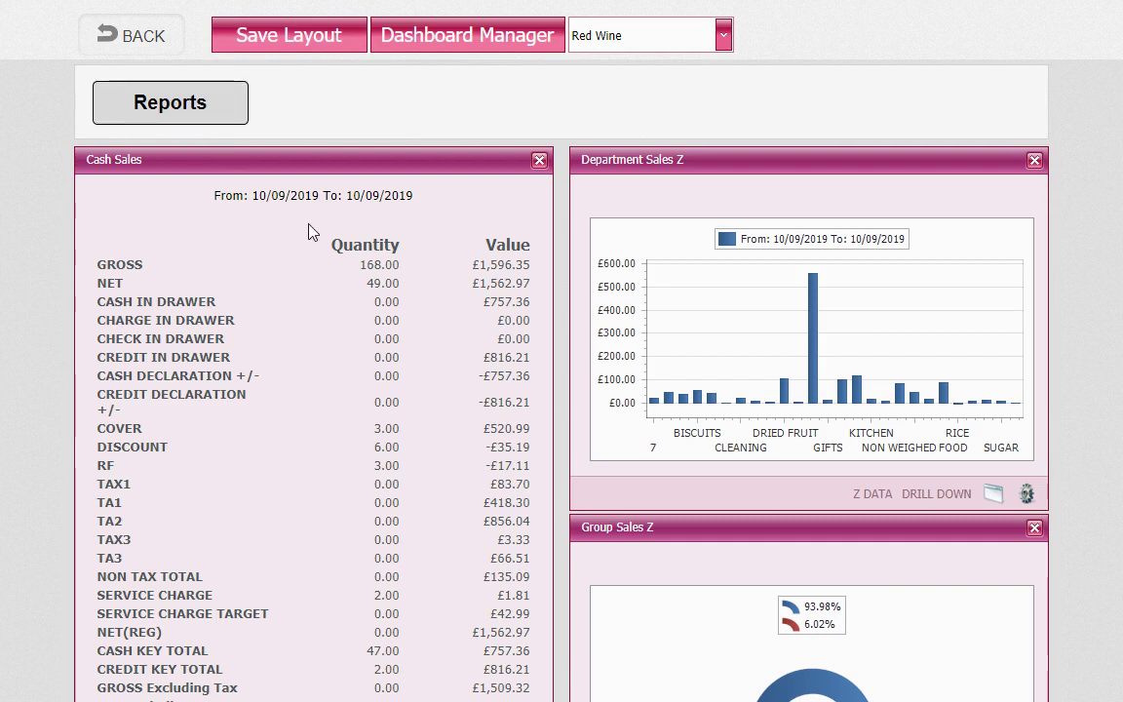
{"action": "scroll", "coordinate": [314, 241], "scroll_direction": "down", "scroll_amount": 5}
{"action": "scroll", "coordinate": [316, 247], "scroll_direction": "up", "scroll_amount": 5}
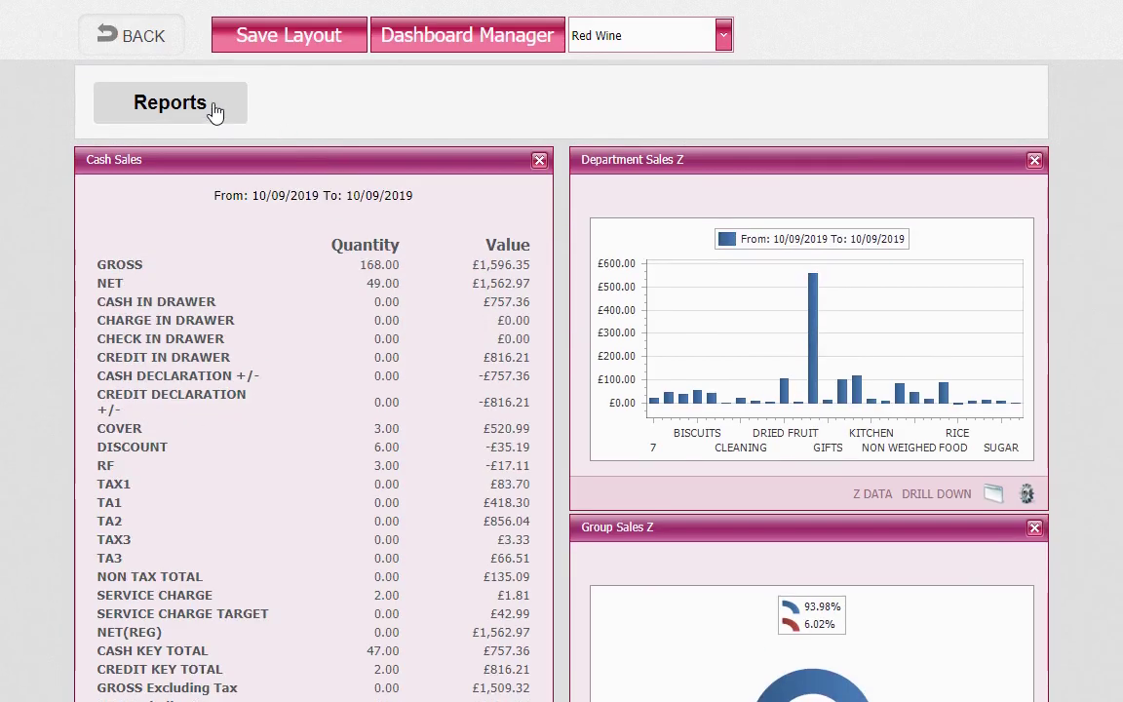
{"action": "left_click", "coordinate": [137, 36]}
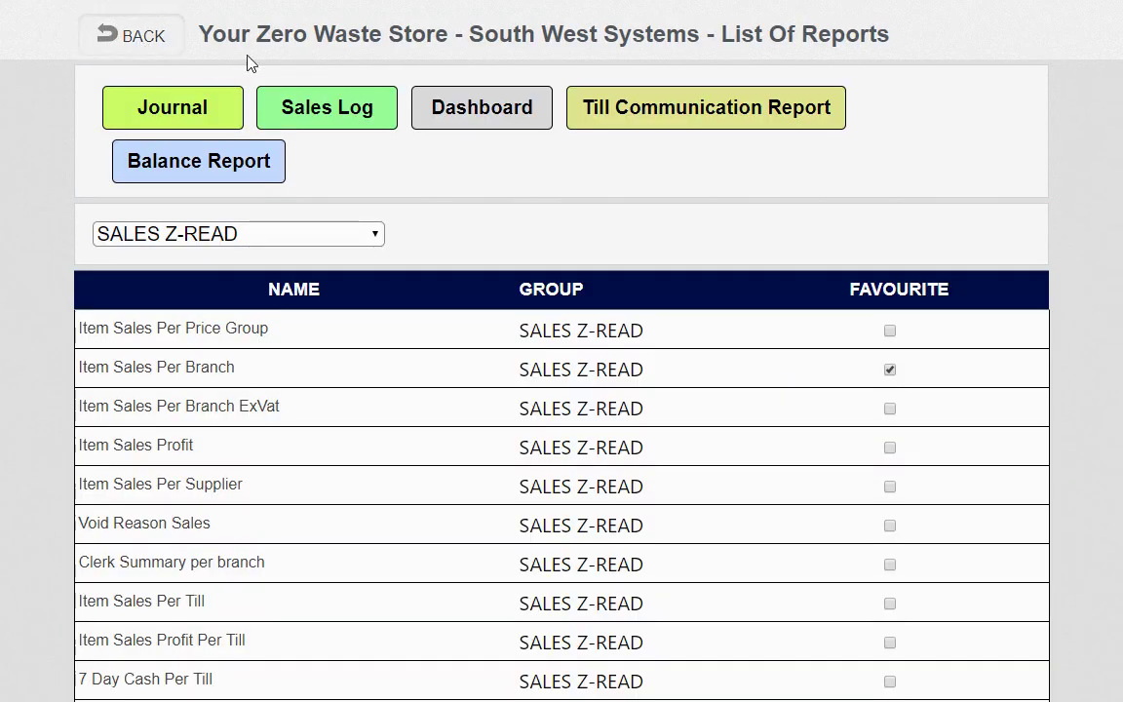
{"action": "left_click", "coordinate": [757, 113]}
{"action": "left_click", "coordinate": [195, 185]}
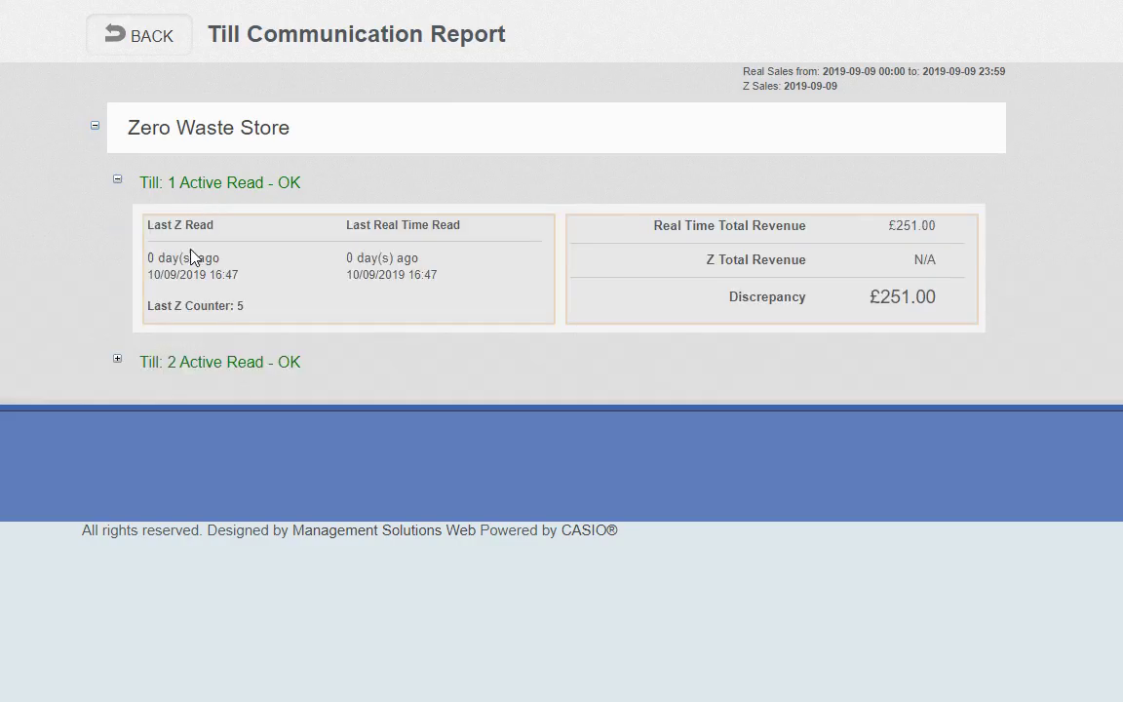
{"action": "left_click", "coordinate": [161, 363]}
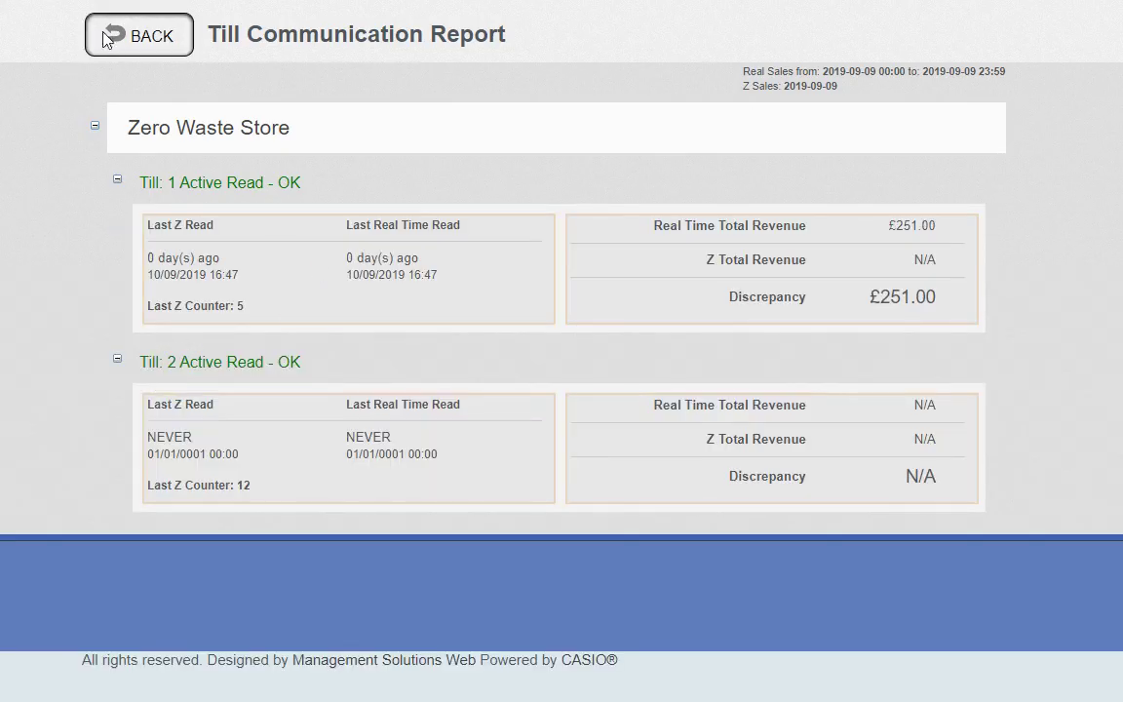
{"action": "left_click", "coordinate": [136, 36]}
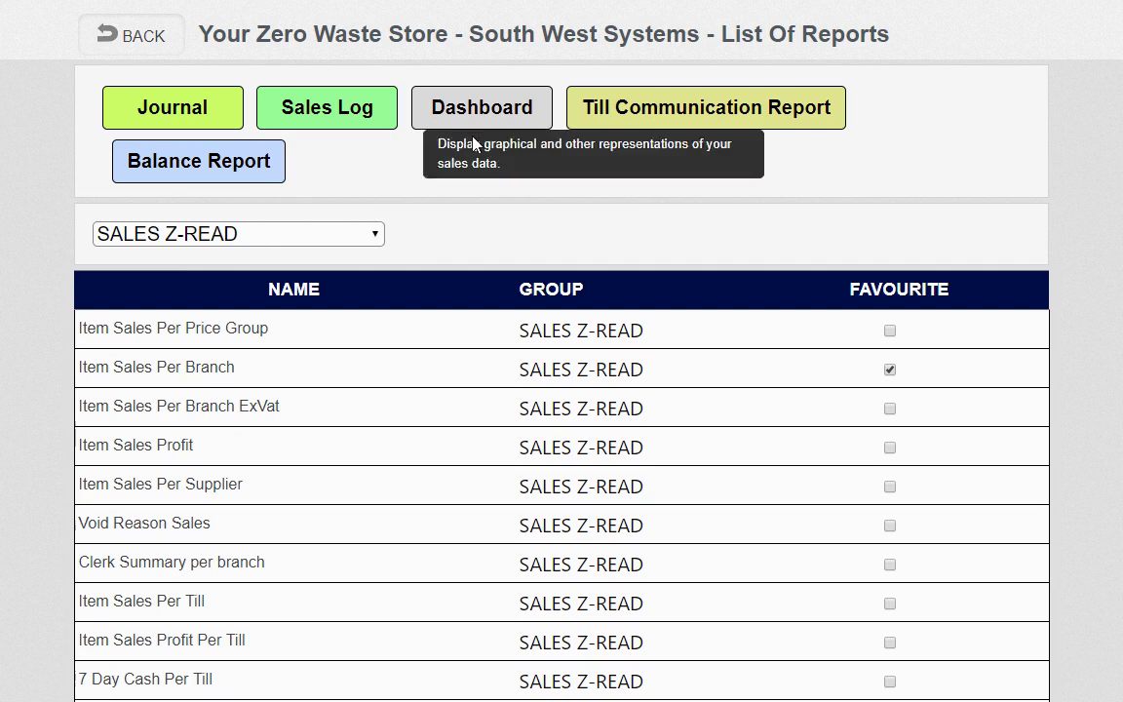
{"action": "left_click", "coordinate": [218, 174]}
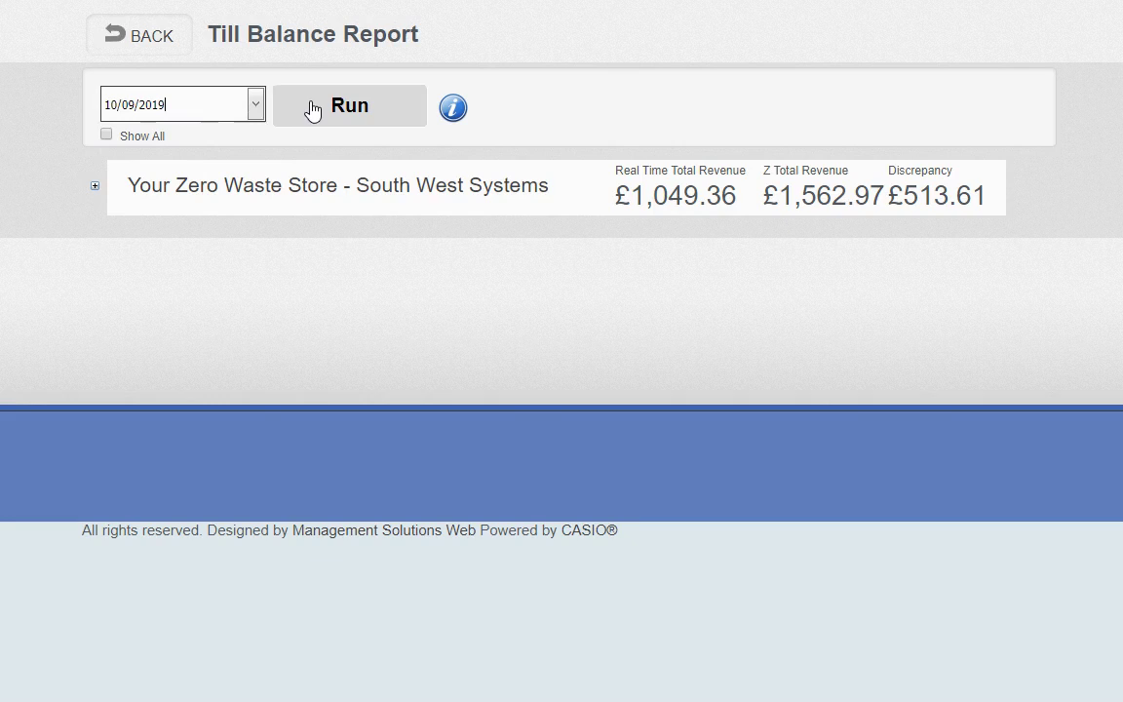
{"action": "left_click", "coordinate": [154, 44]}
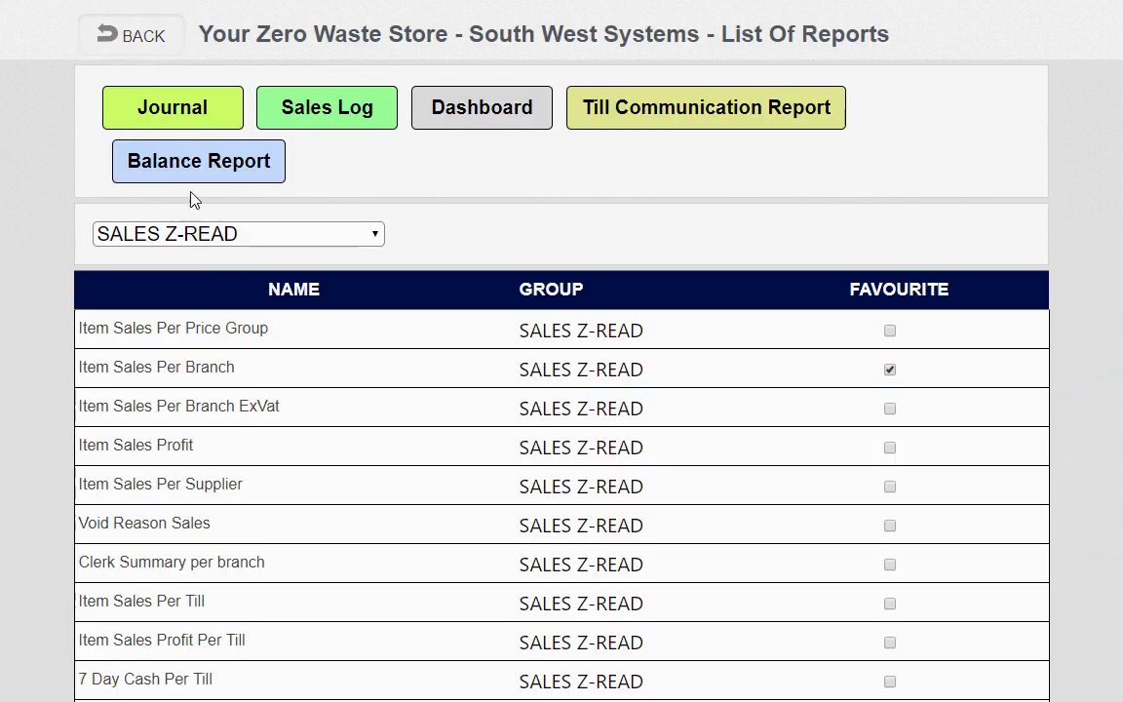
Switch the report list to the SALES group and open Top 50 Sellers.
{"action": "scroll", "coordinate": [227, 263], "scroll_direction": "down", "scroll_amount": 3}
{"action": "scroll", "coordinate": [225, 271], "scroll_direction": "up", "scroll_amount": 2}
{"action": "left_click", "coordinate": [237, 138]}
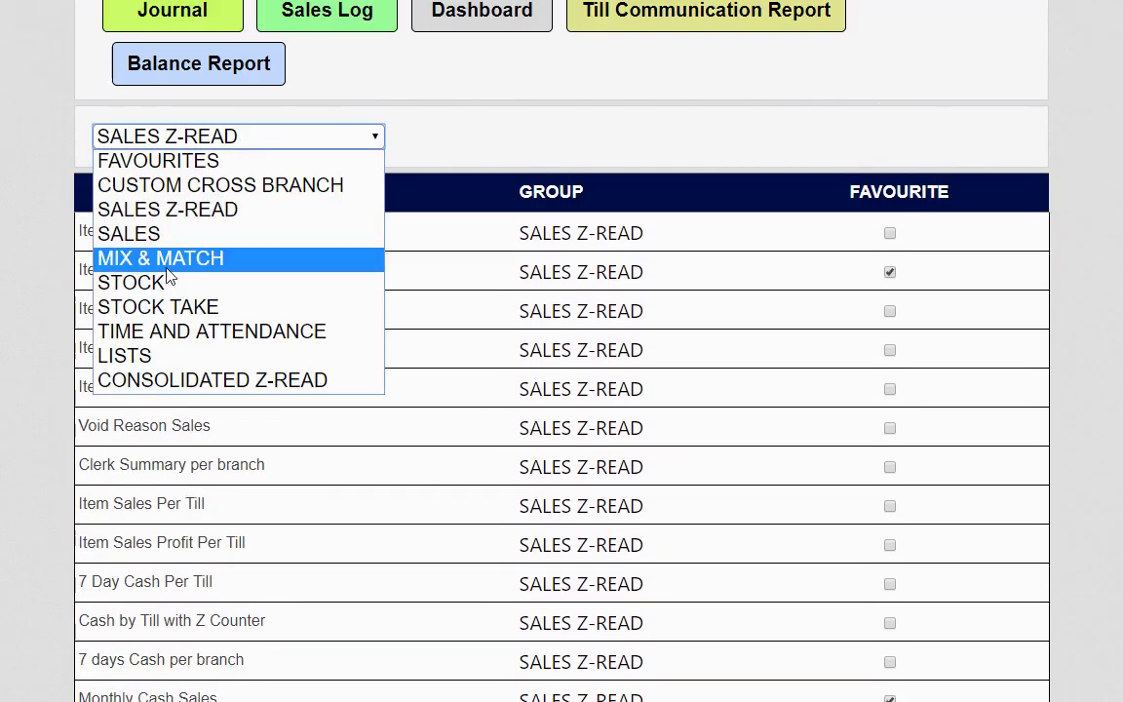
{"action": "left_click", "coordinate": [146, 233]}
{"action": "scroll", "coordinate": [199, 409], "scroll_direction": "down", "scroll_amount": 5}
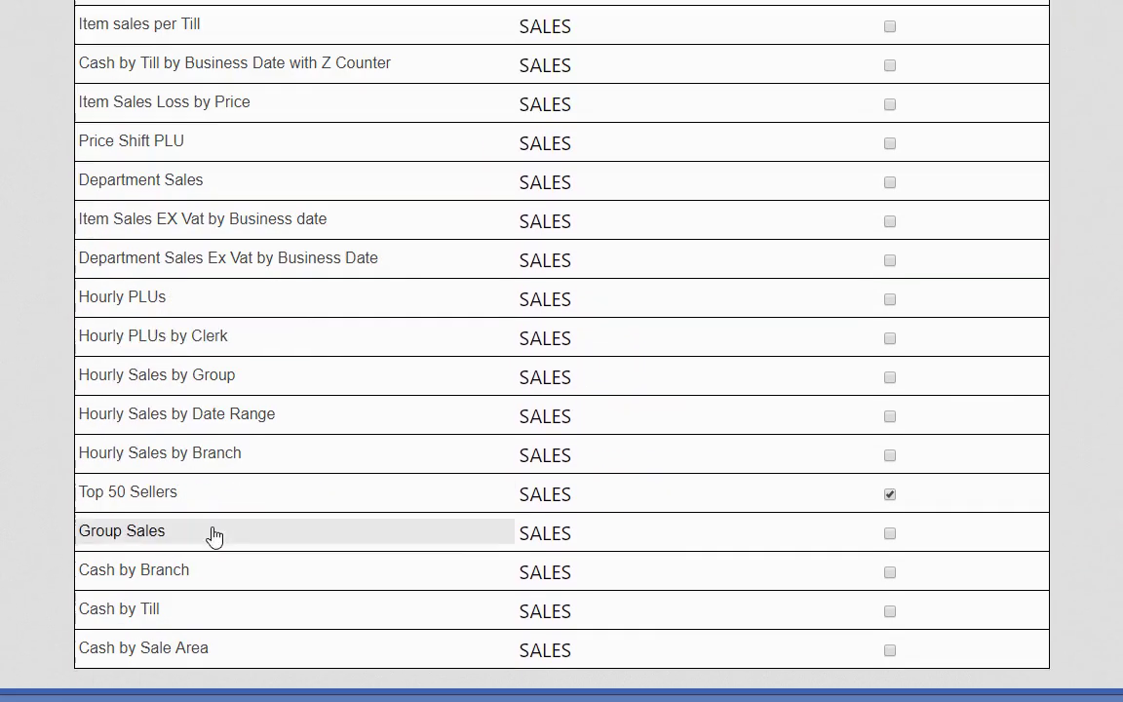
{"action": "left_click", "coordinate": [168, 499]}
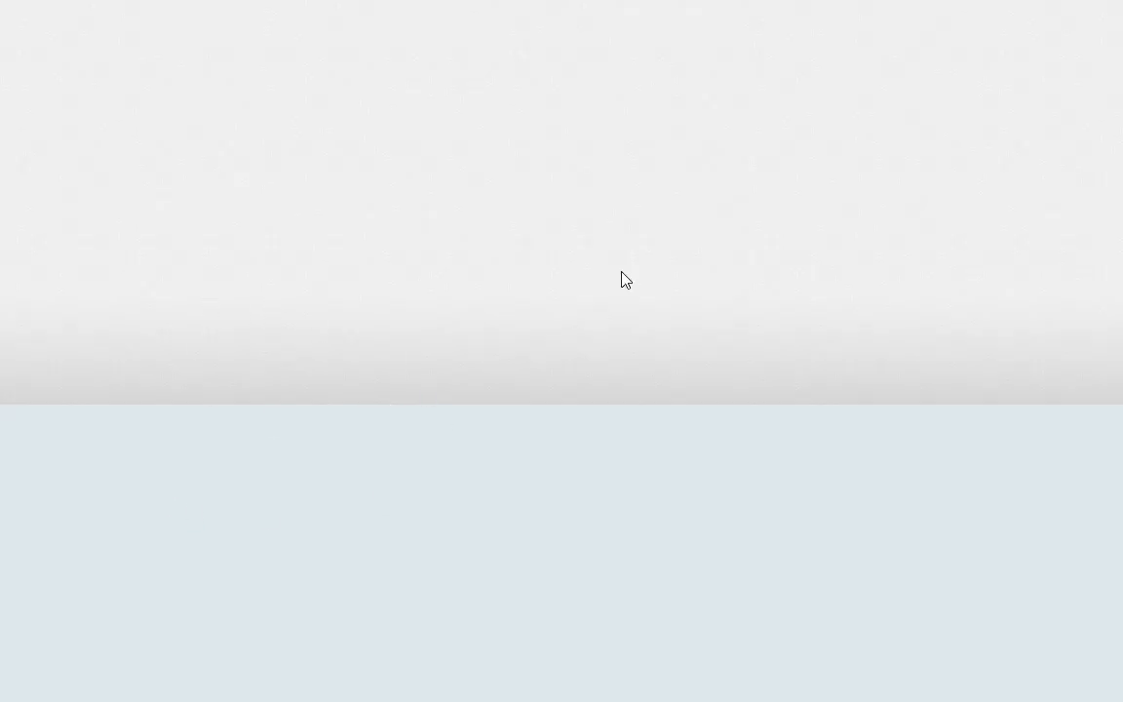
Run Top 50 Sellers limited to top 30, ordered by volume, then go back.
{"action": "left_click", "coordinate": [681, 205]}
{"action": "left_click", "coordinate": [671, 278]}
{"action": "left_click", "coordinate": [763, 216]}
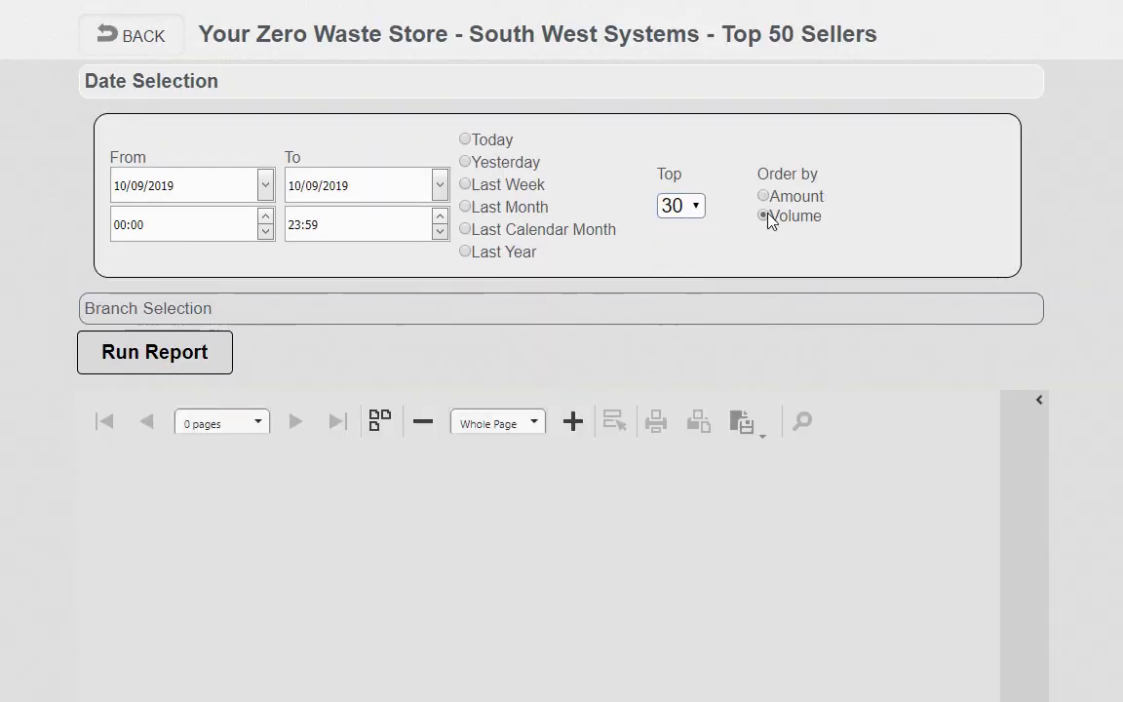
{"action": "left_click", "coordinate": [207, 362]}
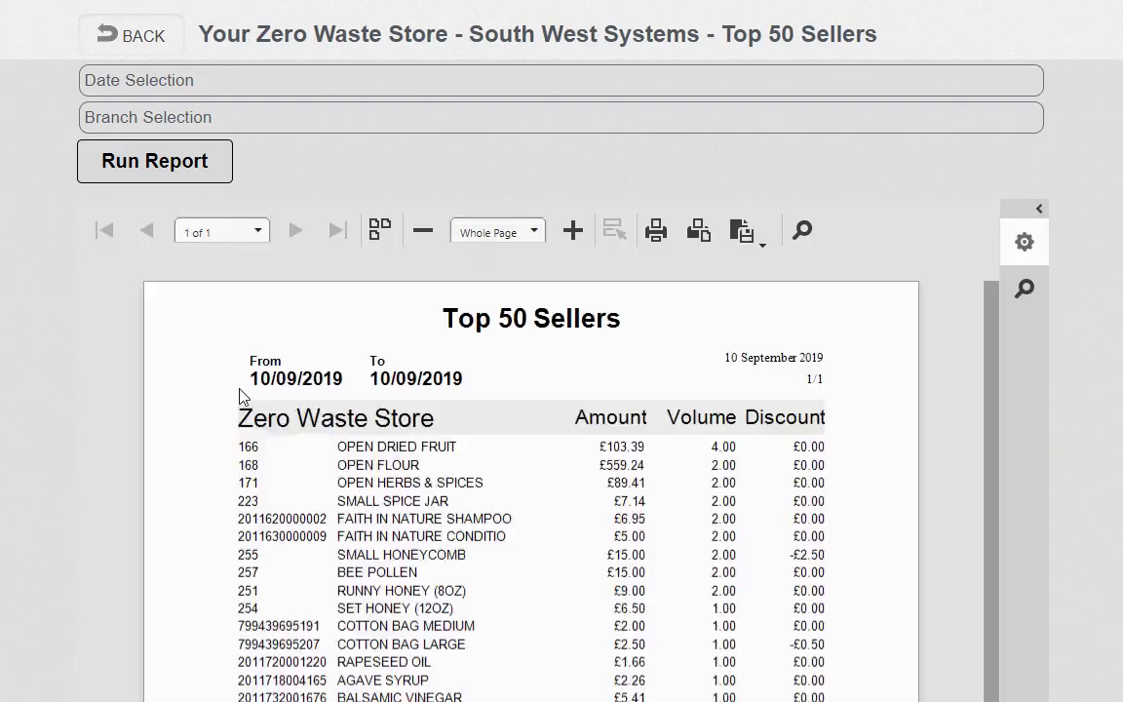
{"action": "scroll", "coordinate": [244, 396], "scroll_direction": "down", "scroll_amount": 2}
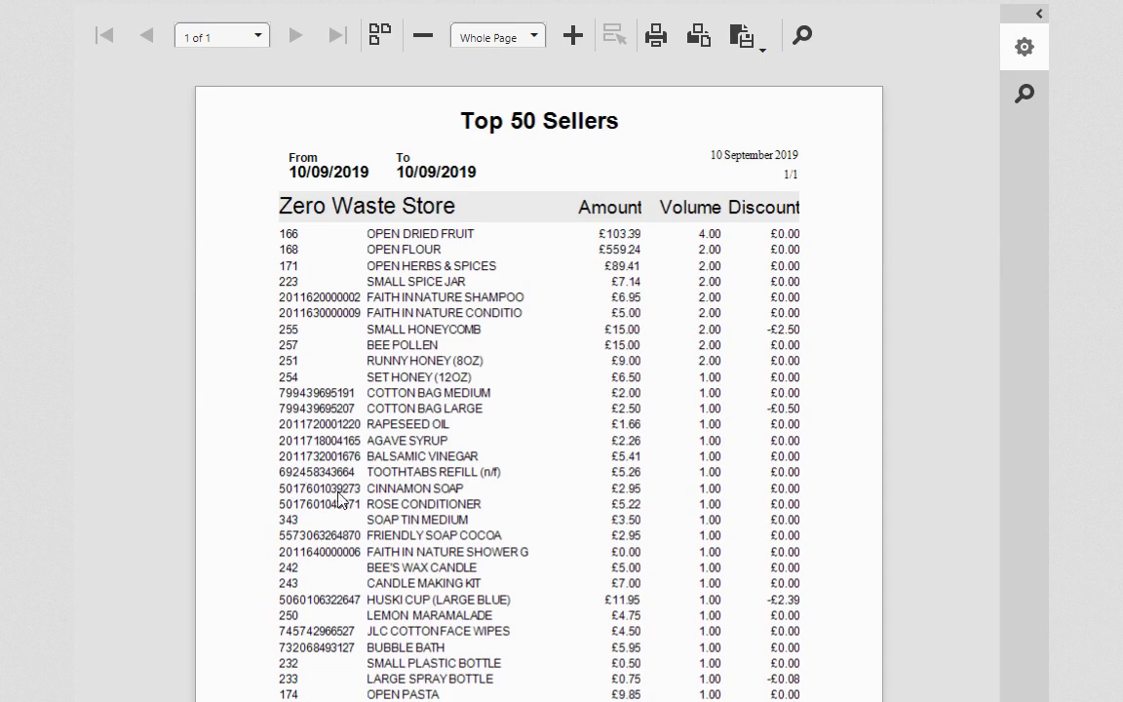
{"action": "scroll", "coordinate": [82, 414], "scroll_direction": "up", "scroll_amount": 2}
{"action": "left_click", "coordinate": [121, 45]}
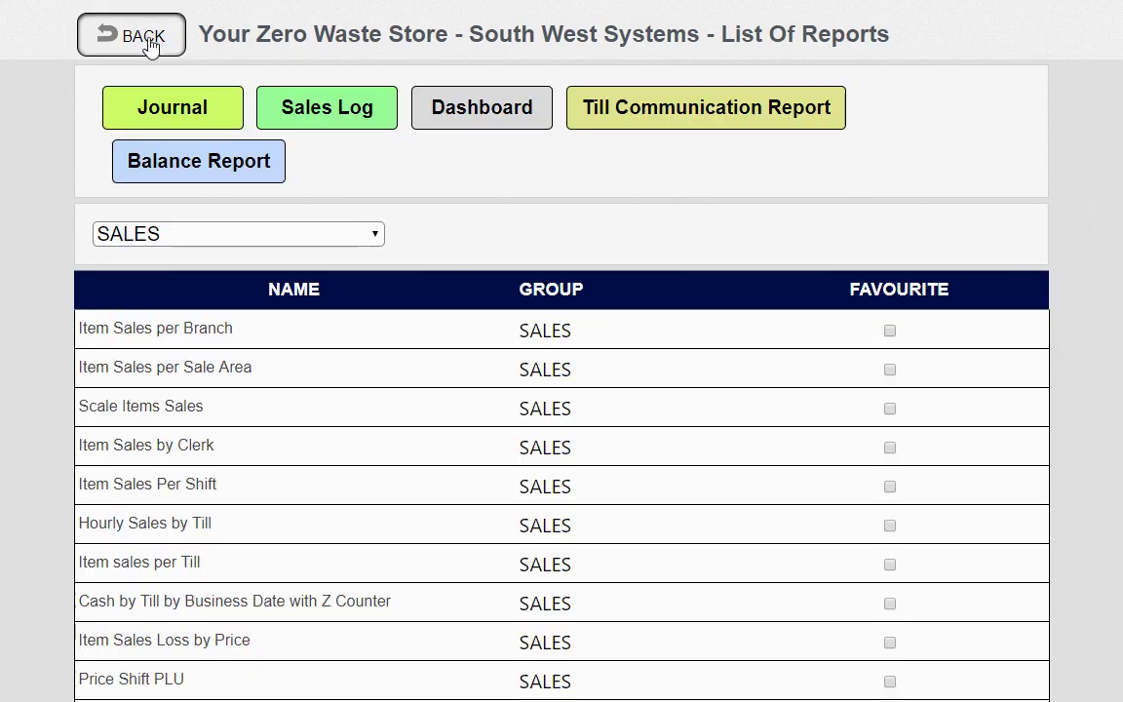
Navigate from the main menu through Programming to the PLUs Prices List page.
{"action": "left_click", "coordinate": [118, 49]}
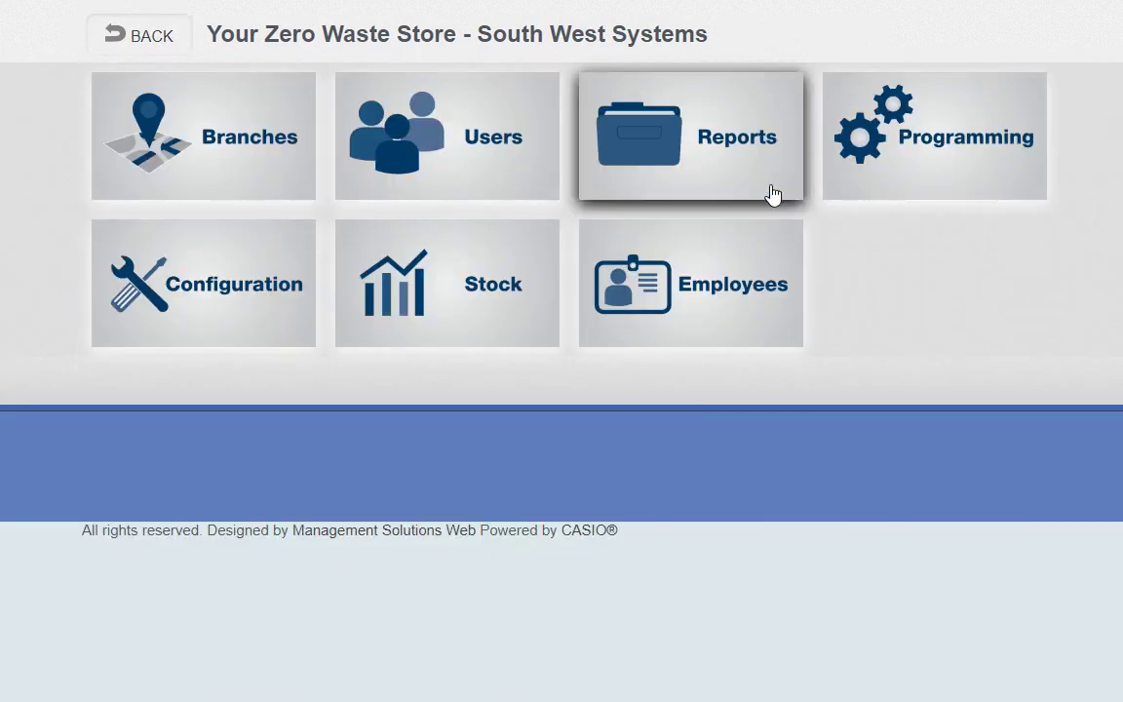
{"action": "left_click", "coordinate": [924, 163]}
{"action": "left_click", "coordinate": [156, 39]}
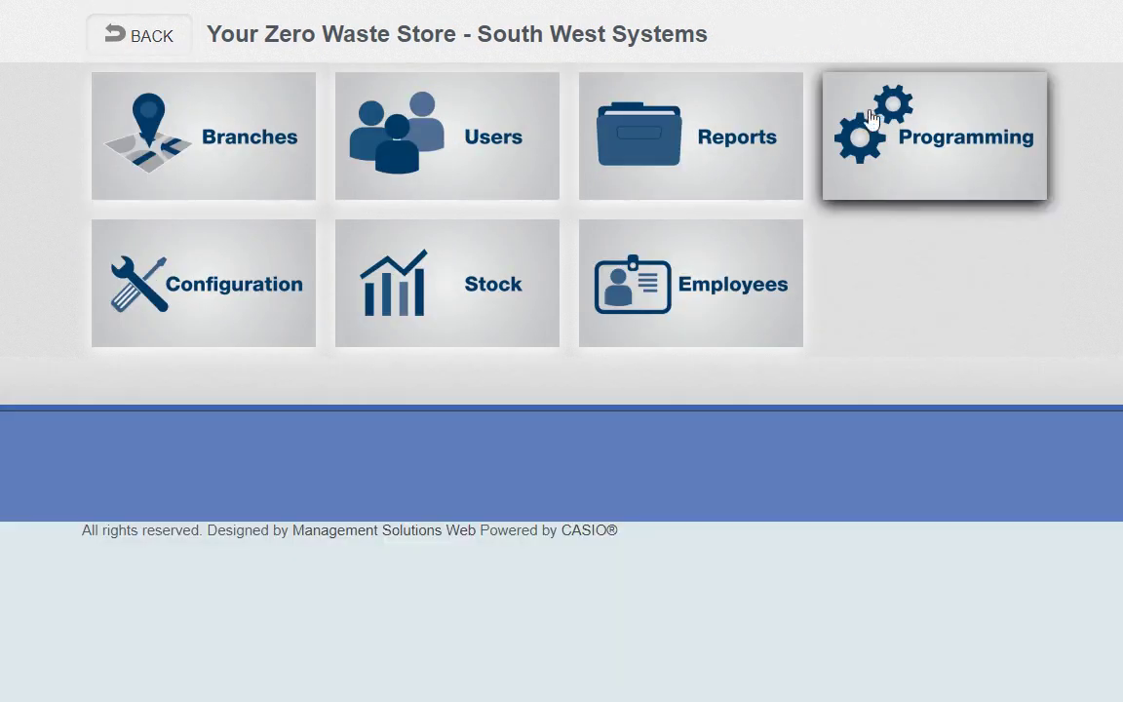
{"action": "left_click", "coordinate": [951, 160]}
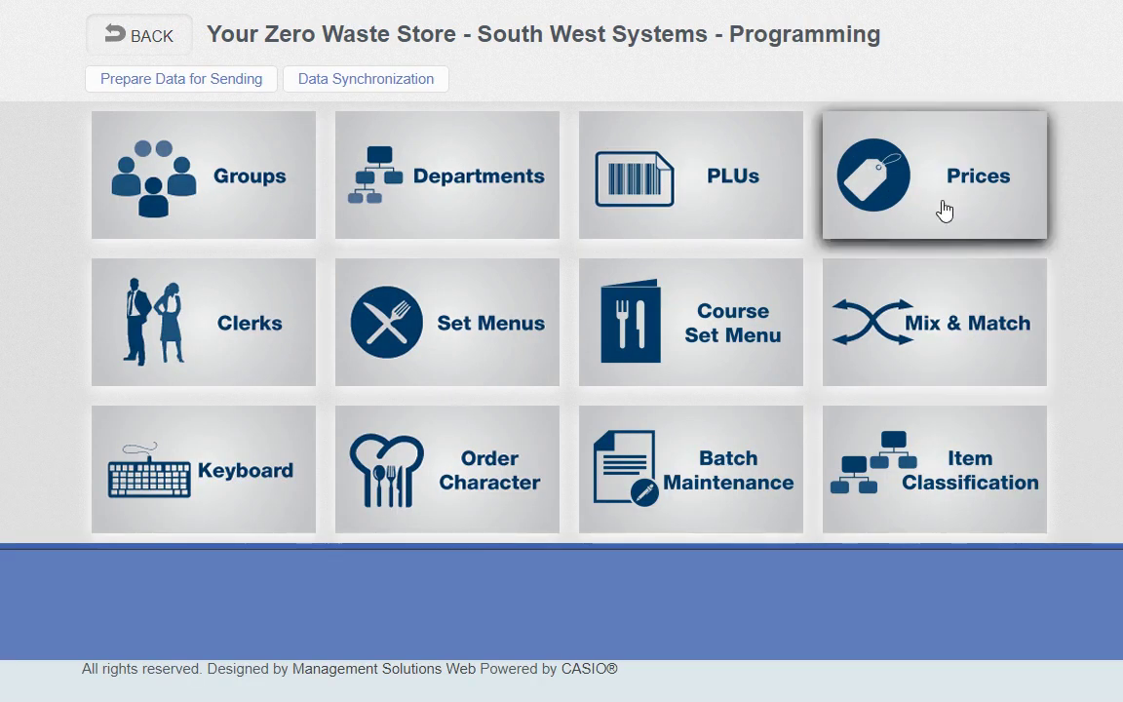
{"action": "left_click", "coordinate": [934, 166]}
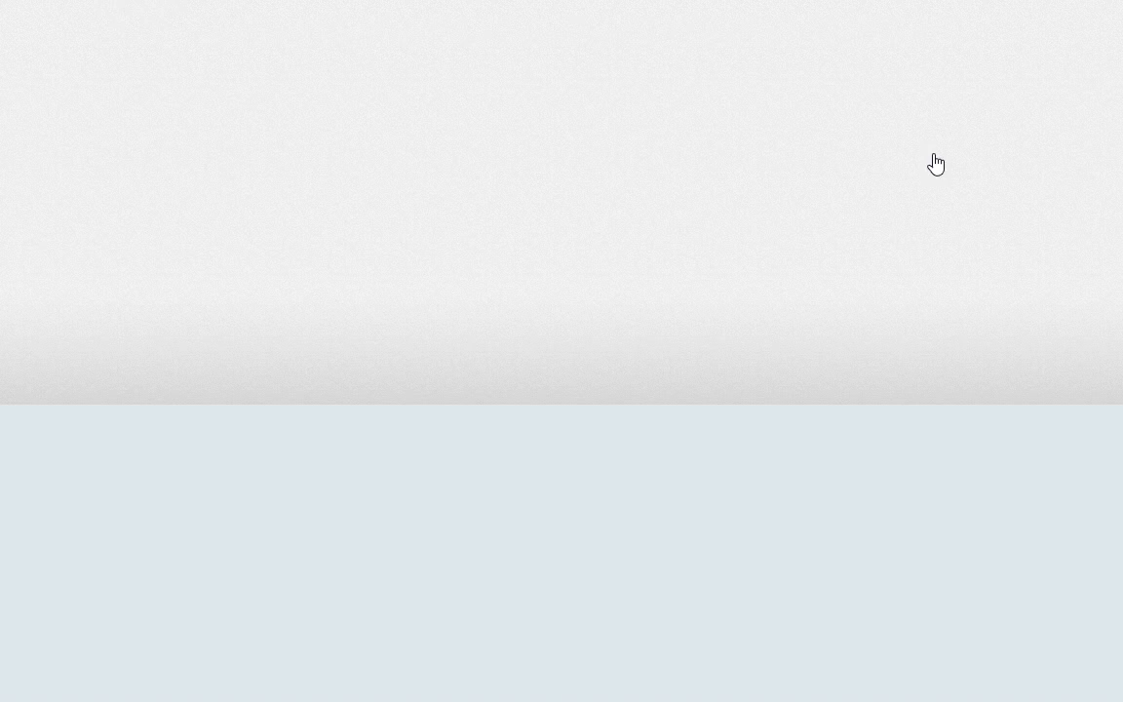
{"action": "left_click", "coordinate": [278, 103]}
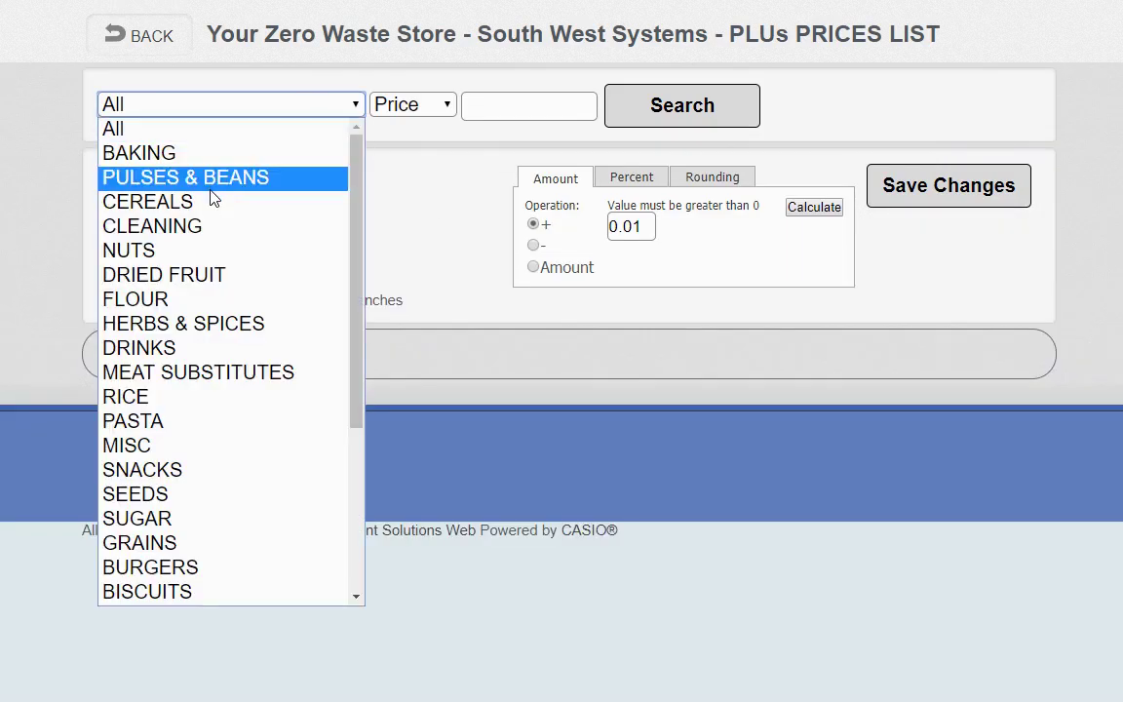
View prices for PULSES & BEANS, then BAKING, including BICARBONATE OF SODA's price field.
{"action": "left_click", "coordinate": [195, 176]}
{"action": "left_click", "coordinate": [279, 113]}
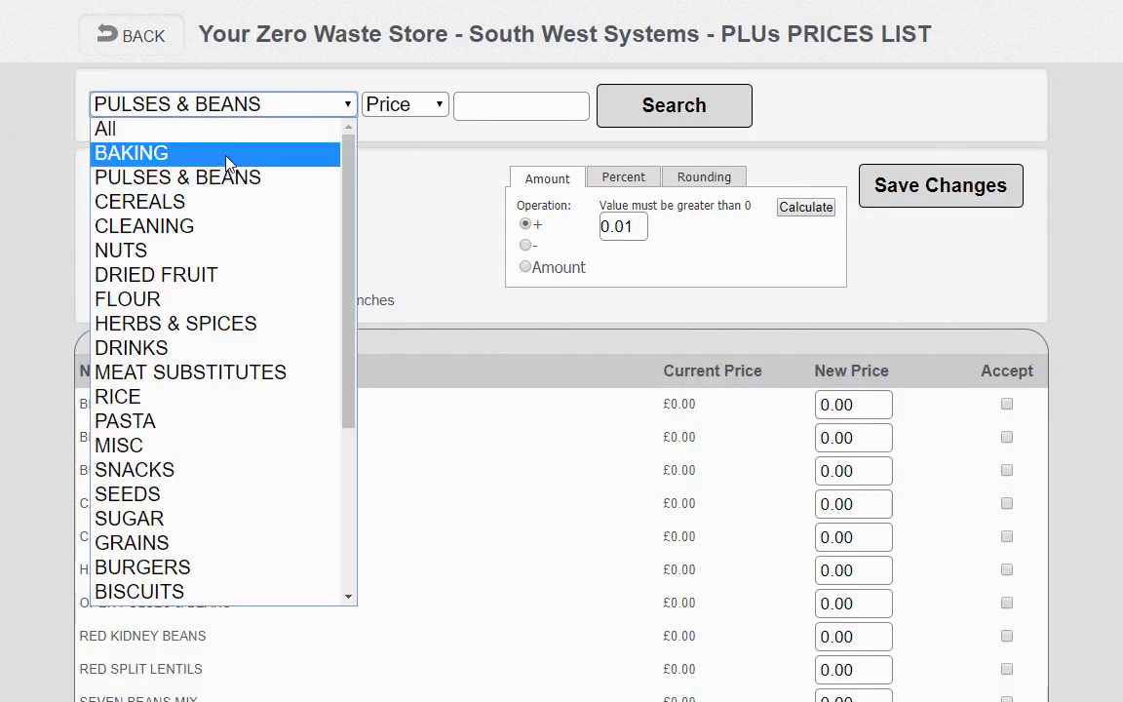
{"action": "left_click", "coordinate": [226, 156]}
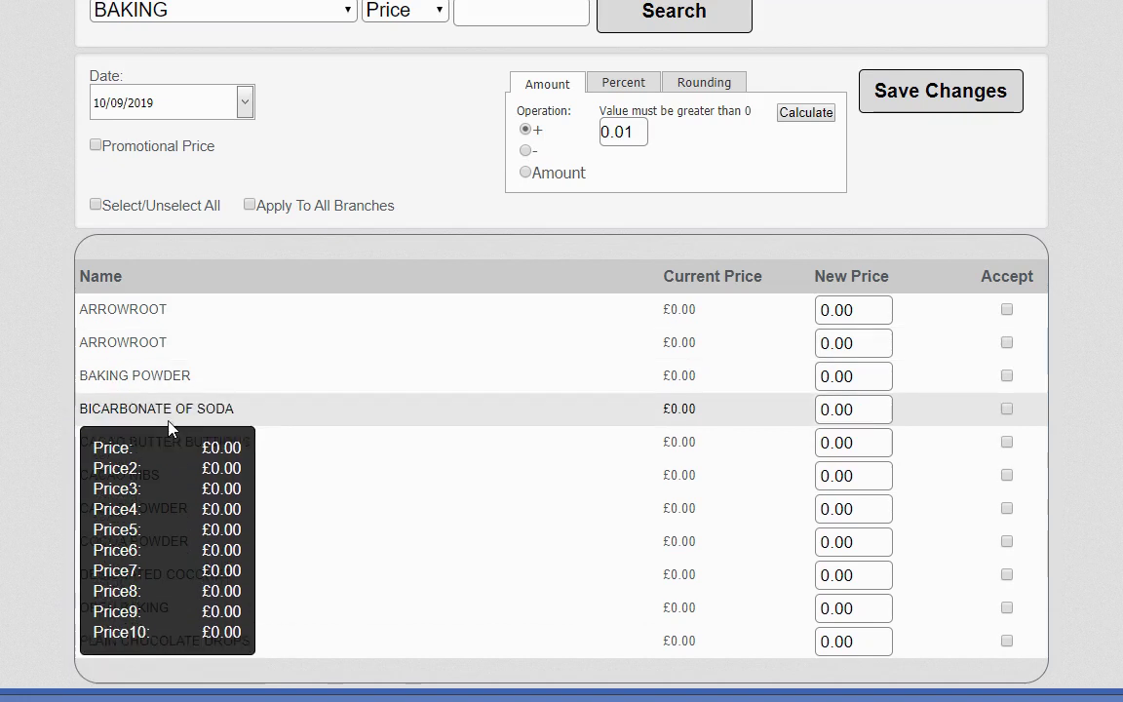
{"action": "left_click", "coordinate": [853, 408]}
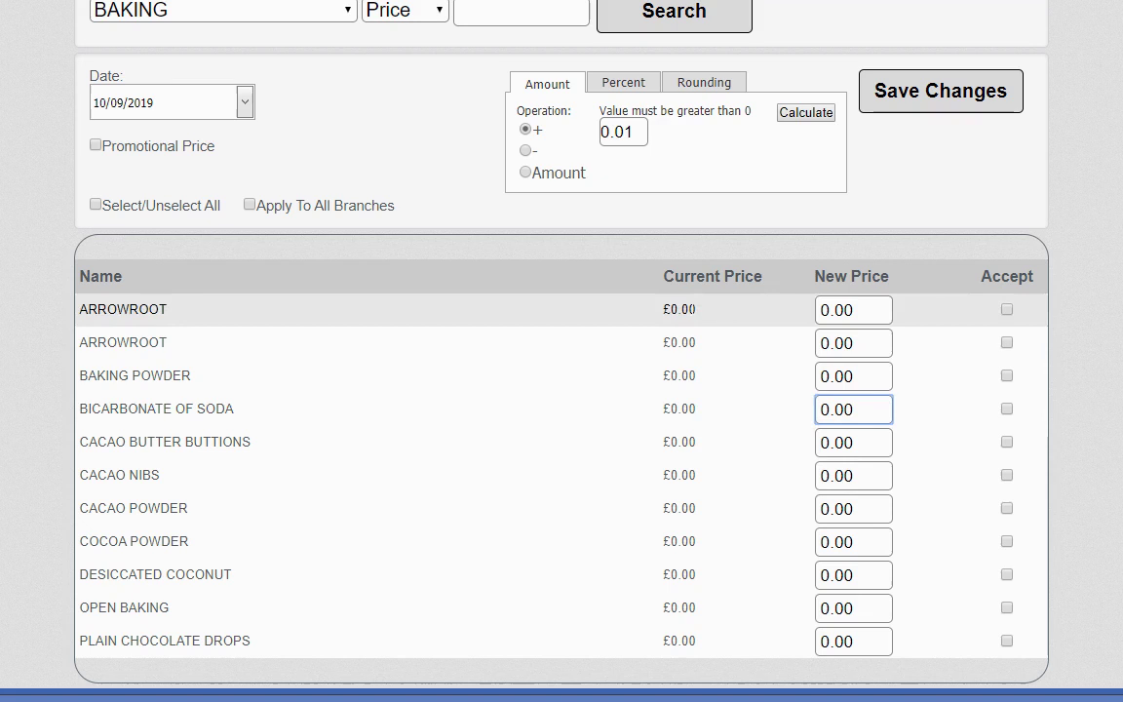
{"action": "scroll", "coordinate": [726, 322], "scroll_direction": "up", "scroll_amount": 1}
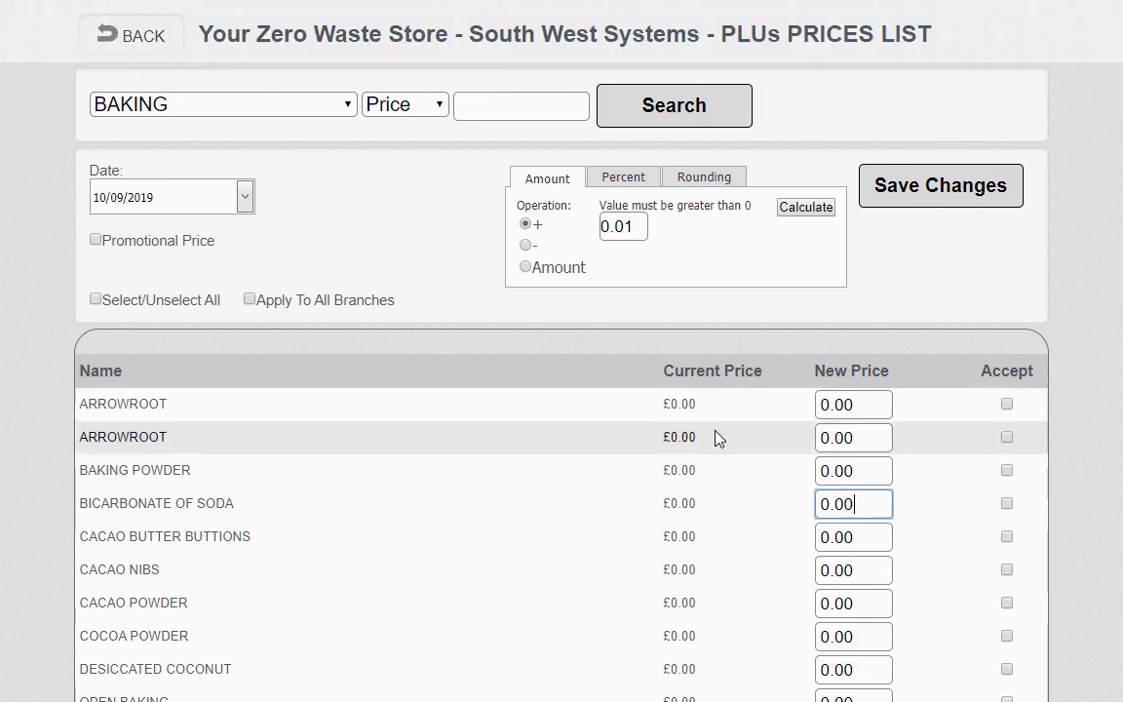
Switch the price list to the PASTA category.
{"action": "left_click", "coordinate": [194, 119]}
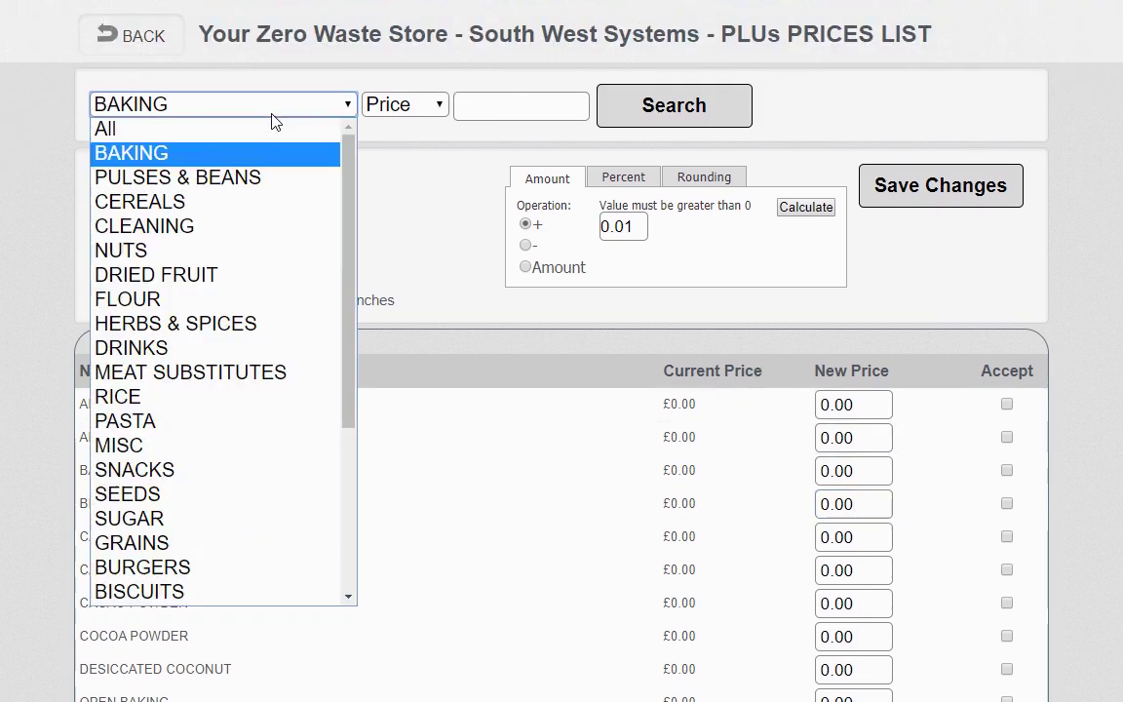
{"action": "left_click", "coordinate": [197, 425]}
{"action": "left_click", "coordinate": [205, 104]}
{"action": "scroll", "coordinate": [200, 410], "scroll_direction": "down", "scroll_amount": 3}
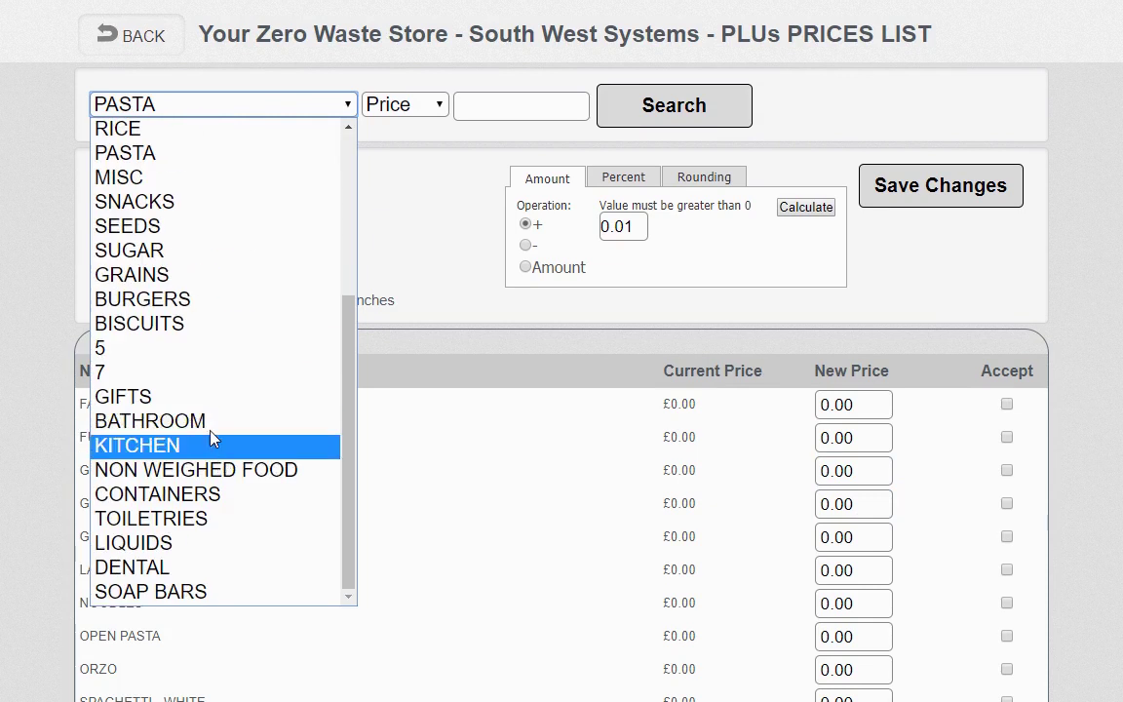
In GIFTS, enter new prices 6.00 for BEE'S WAX CANDLE and 8.00 for CANDLE MAKING KIT.
{"action": "left_click", "coordinate": [174, 395]}
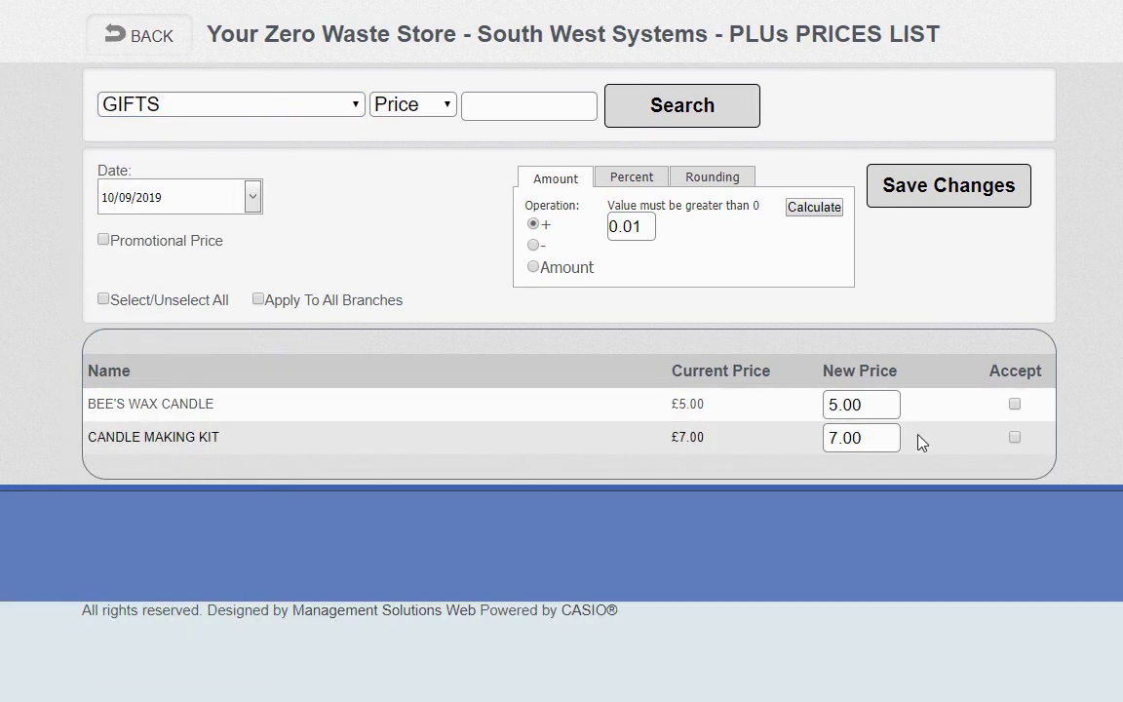
{"action": "left_click", "coordinate": [858, 405]}
{"action": "left_click_drag", "start_coordinate": [861, 404], "coordinate": [785, 418]}
{"action": "type", "text": "6.00"}
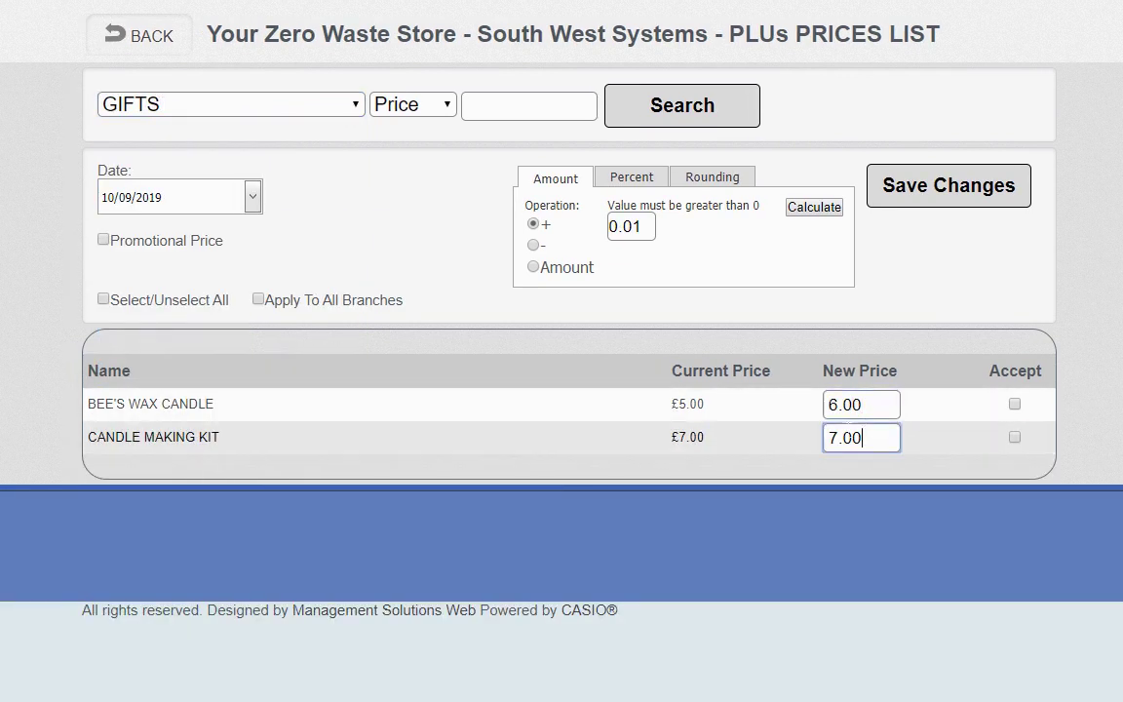
{"action": "left_click_drag", "start_coordinate": [861, 438], "coordinate": [741, 434]}
{"action": "type", "text": "8.00"}
{"action": "left_click", "coordinate": [891, 498]}
Select both gift items, save and confirm the price changes, then return to Programming.
{"action": "left_click", "coordinate": [222, 301]}
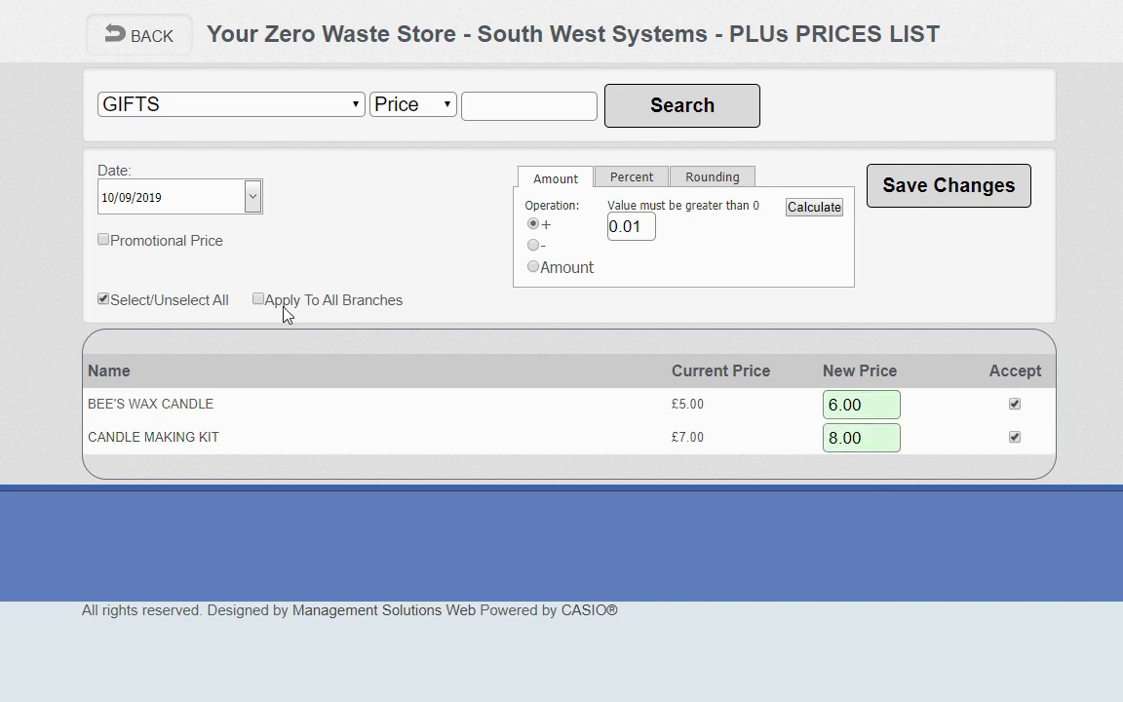
{"action": "left_click", "coordinate": [1014, 188]}
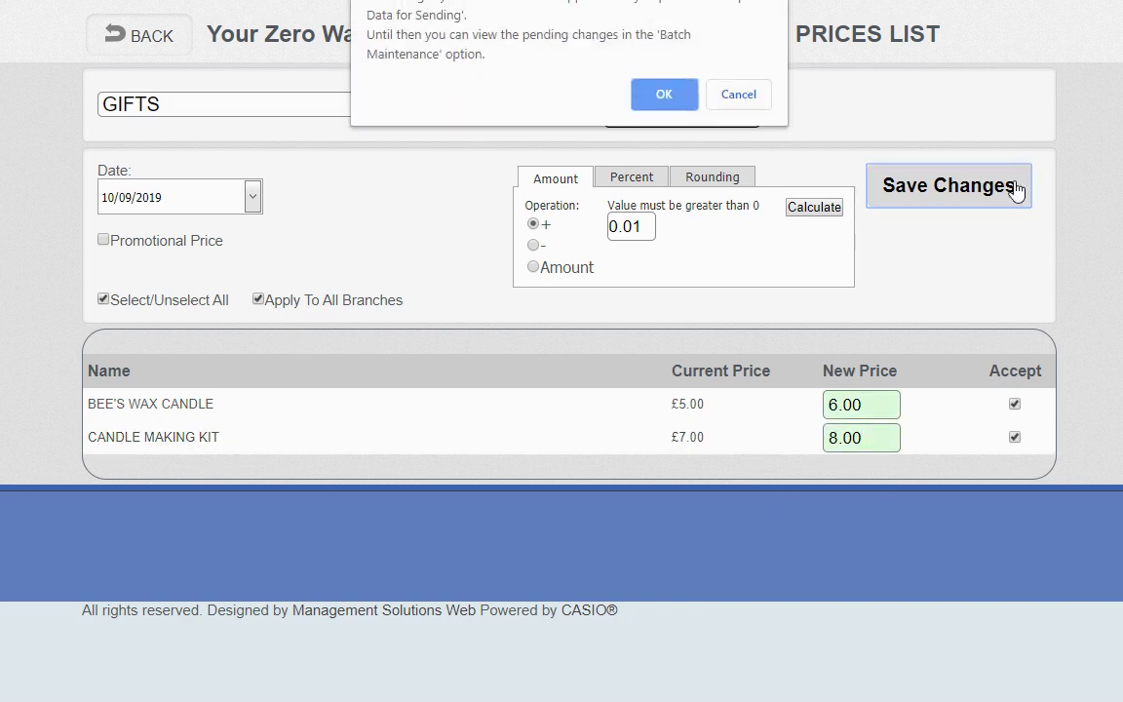
{"action": "left_click", "coordinate": [653, 95]}
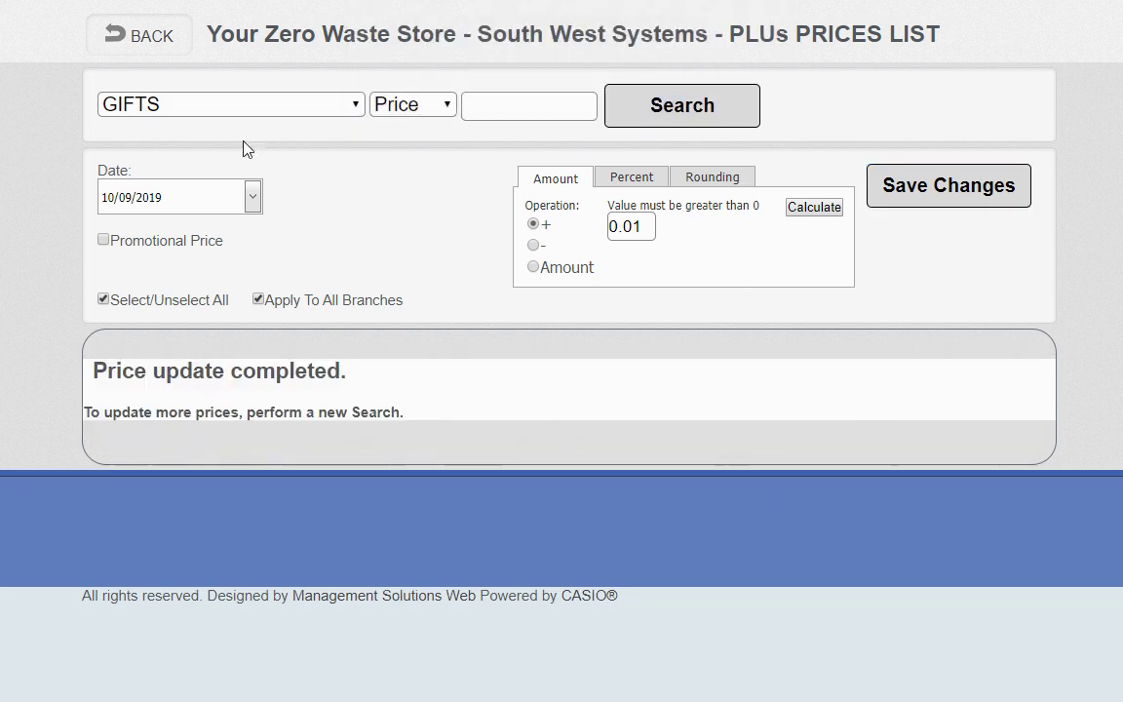
{"action": "left_click", "coordinate": [173, 51]}
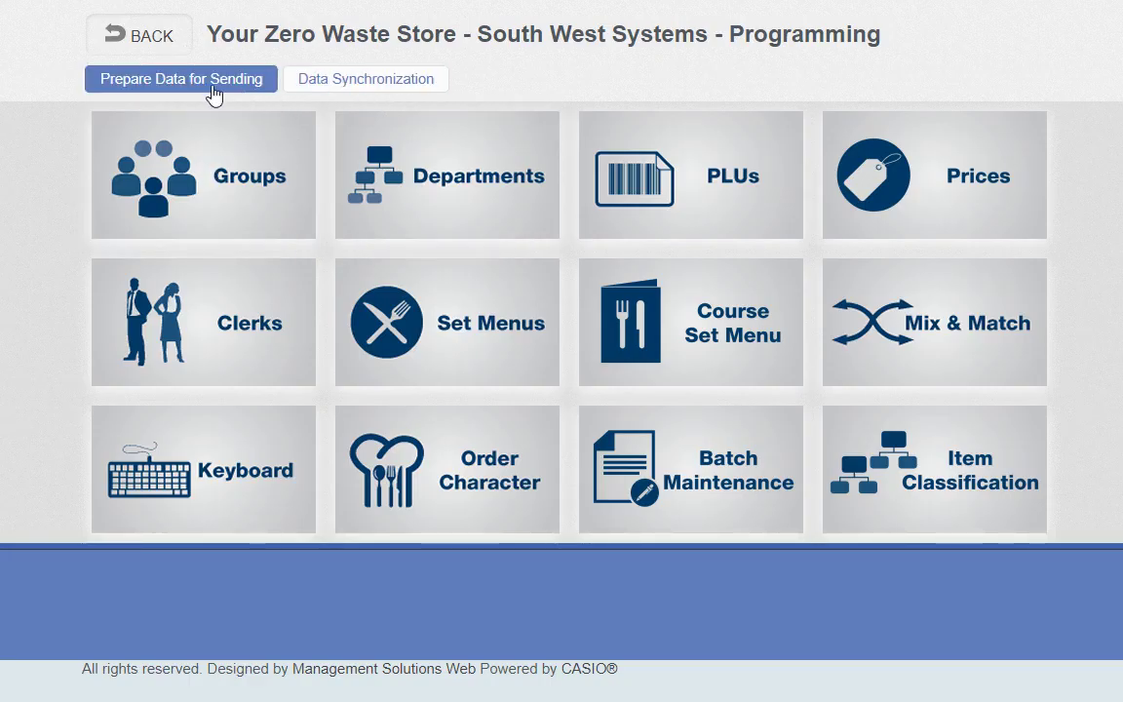
Filter the PLU list to the GIFTS category to show its two gift items.
{"action": "left_click", "coordinate": [203, 90]}
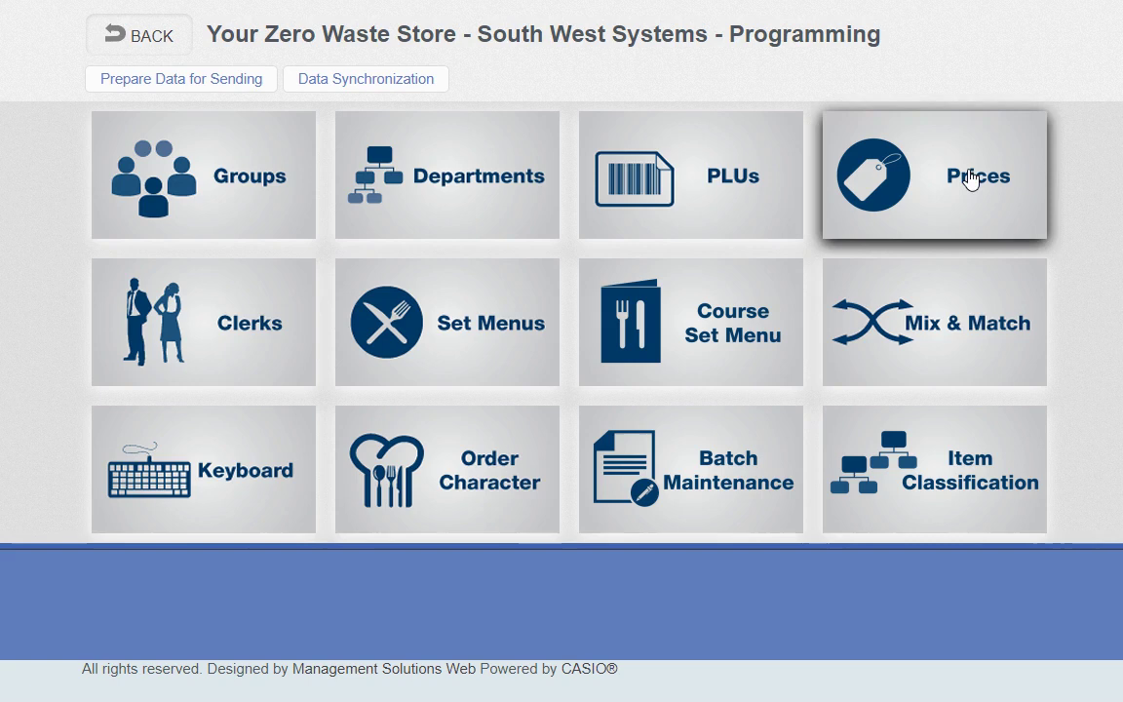
{"action": "left_click", "coordinate": [729, 201]}
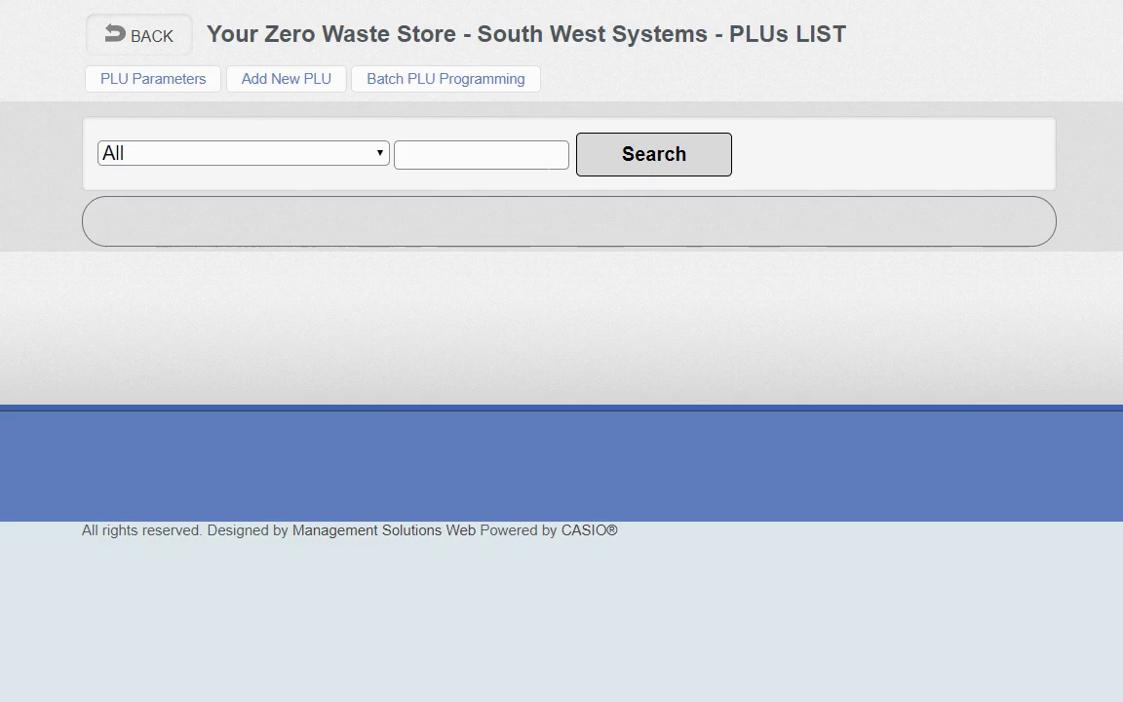
{"action": "left_click", "coordinate": [286, 155]}
{"action": "scroll", "coordinate": [251, 554], "scroll_direction": "down", "scroll_amount": 4}
{"action": "scroll", "coordinate": [224, 468], "scroll_direction": "up", "scroll_amount": 3}
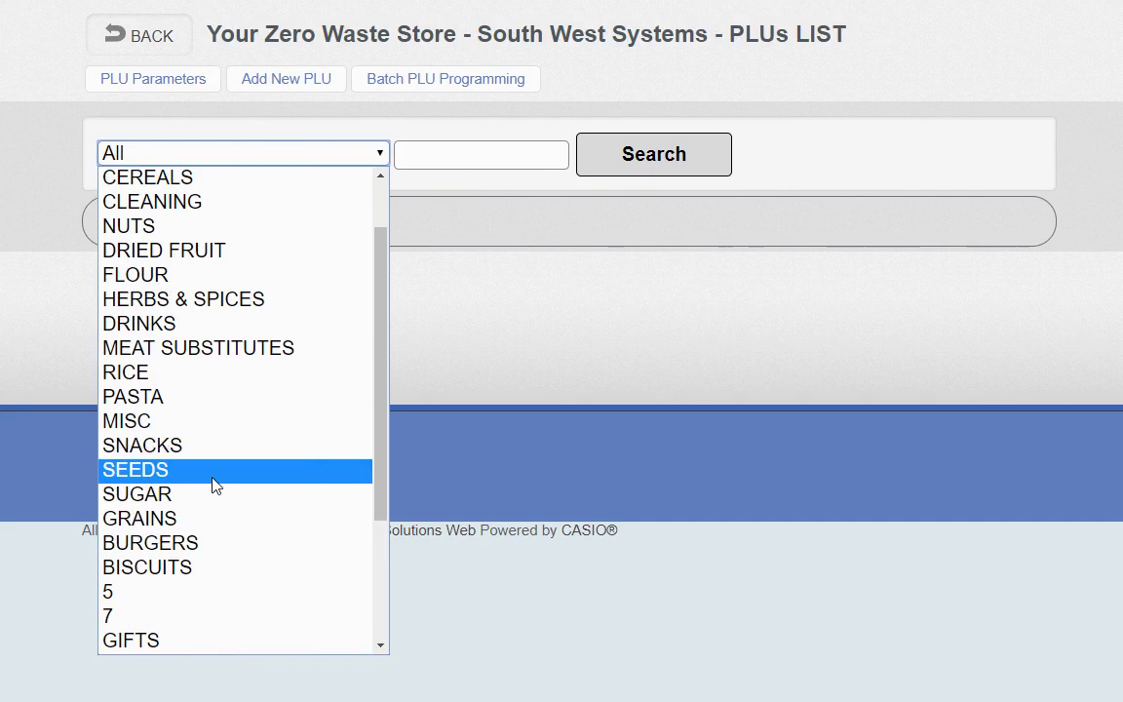
{"action": "scroll", "coordinate": [175, 555], "scroll_direction": "down", "scroll_amount": 3}
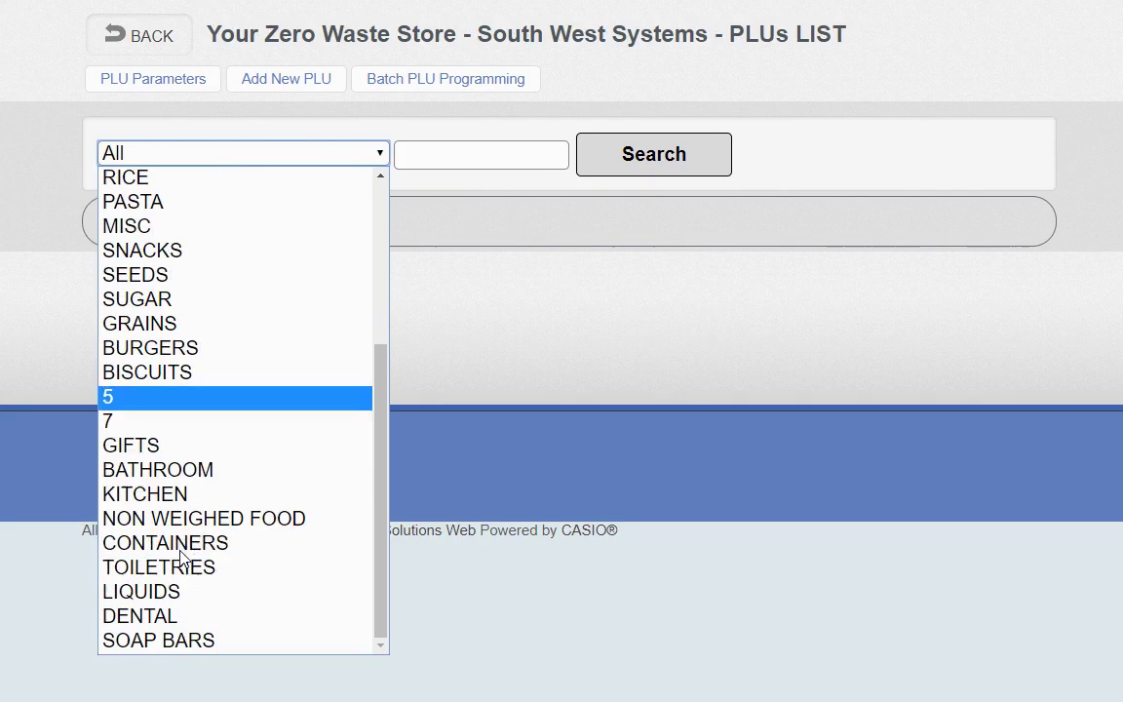
{"action": "left_click", "coordinate": [136, 444]}
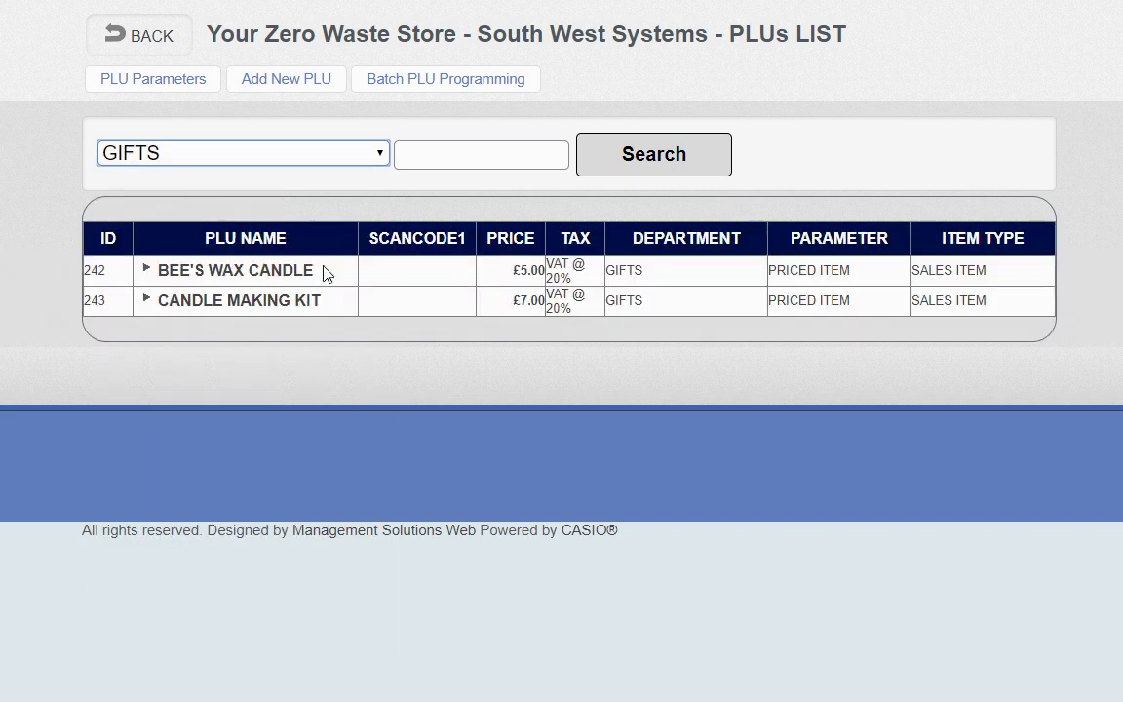
Clone PLU 242 BEE'S WAX CANDLE, naming the copy BEE'S WAX CANDLE LARGE in Name and POS Name.
{"action": "left_click", "coordinate": [240, 279]}
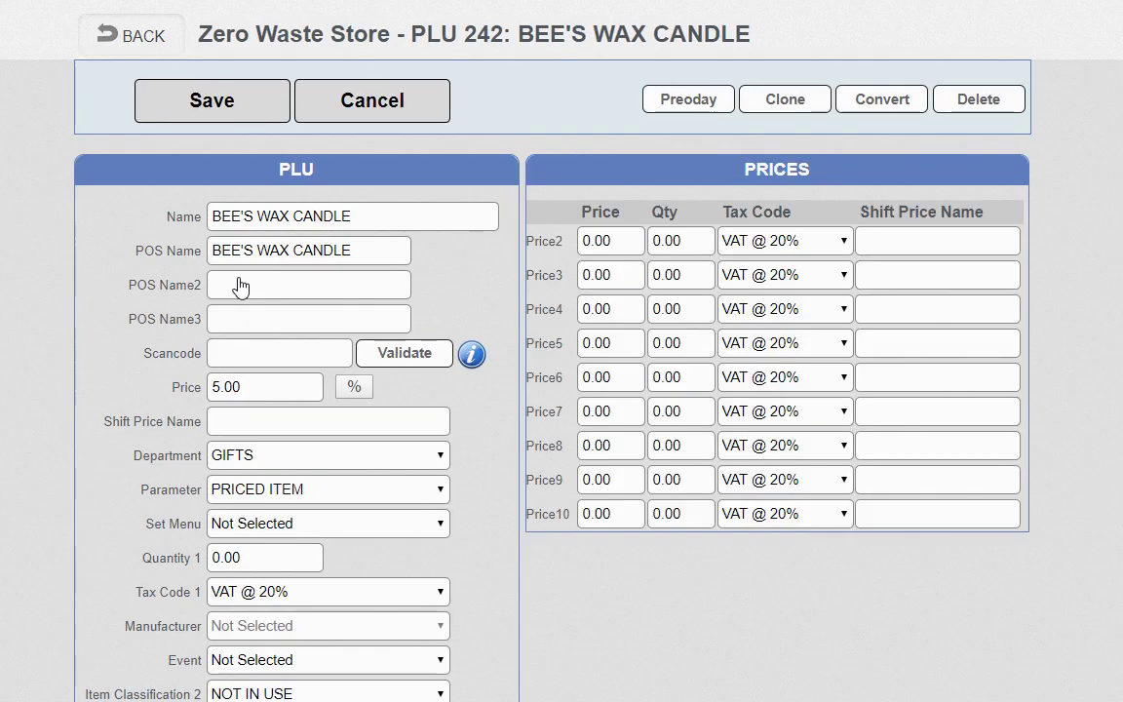
{"action": "left_click", "coordinate": [785, 101]}
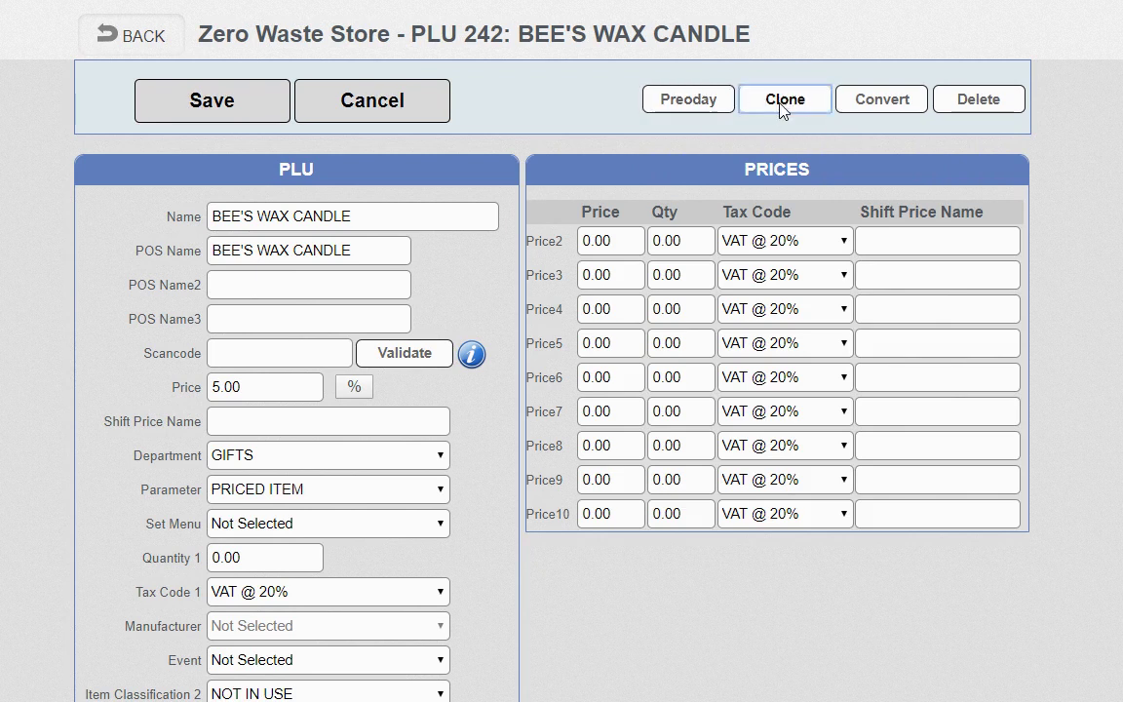
{"action": "left_click", "coordinate": [393, 217]}
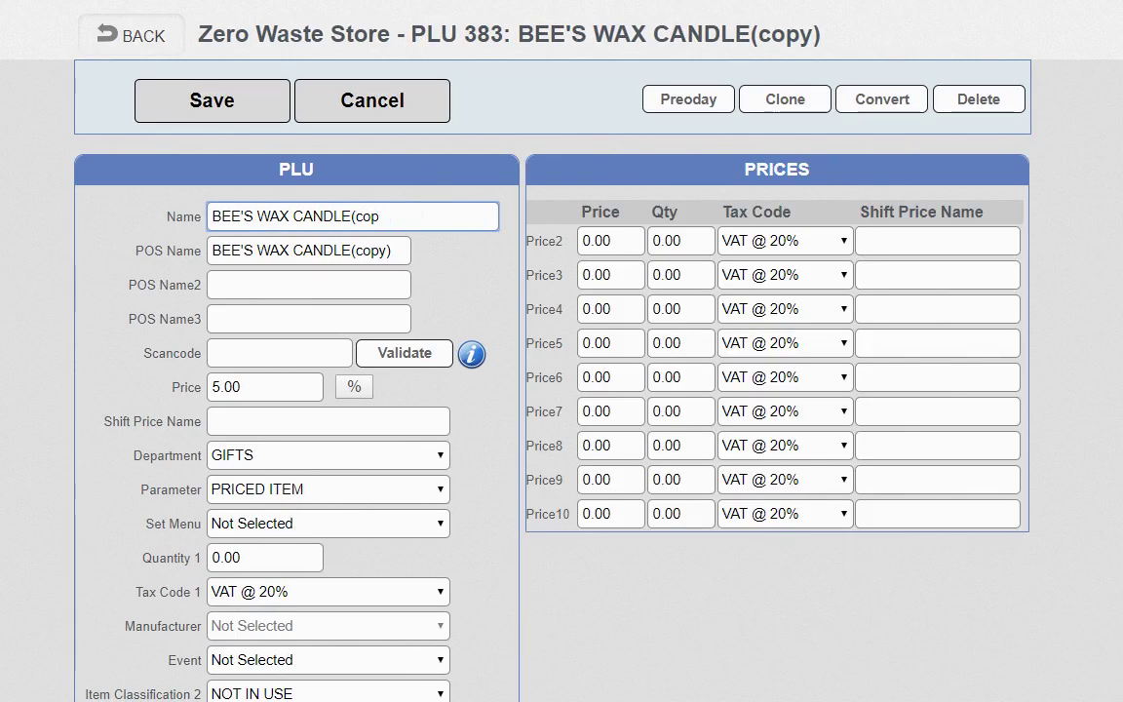
{"action": "key", "text": "BackSpace"}
{"action": "left_click_drag", "start_coordinate": [352, 250], "coordinate": [443, 268]}
{"action": "key", "text": "BackSpace"}
{"action": "key", "text": "BackSpace"}
{"action": "type", "text": "LAGE"}
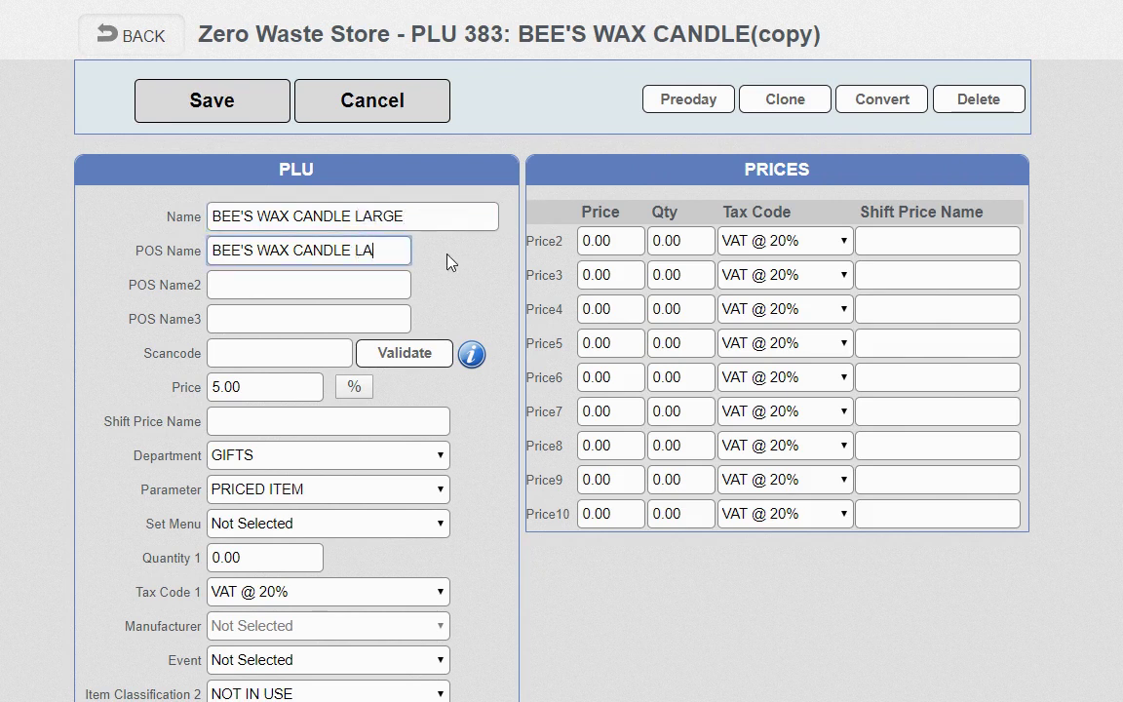
{"action": "key", "text": "BackSpace"}
{"action": "key", "text": "BackSpace"}
{"action": "type", "text": "RGE"}
Set the new PLU 383's price to 10.00, save it, and return to Programming.
{"action": "left_click_drag", "start_coordinate": [295, 384], "coordinate": [86, 401]}
{"action": "type", "text": "10.00"}
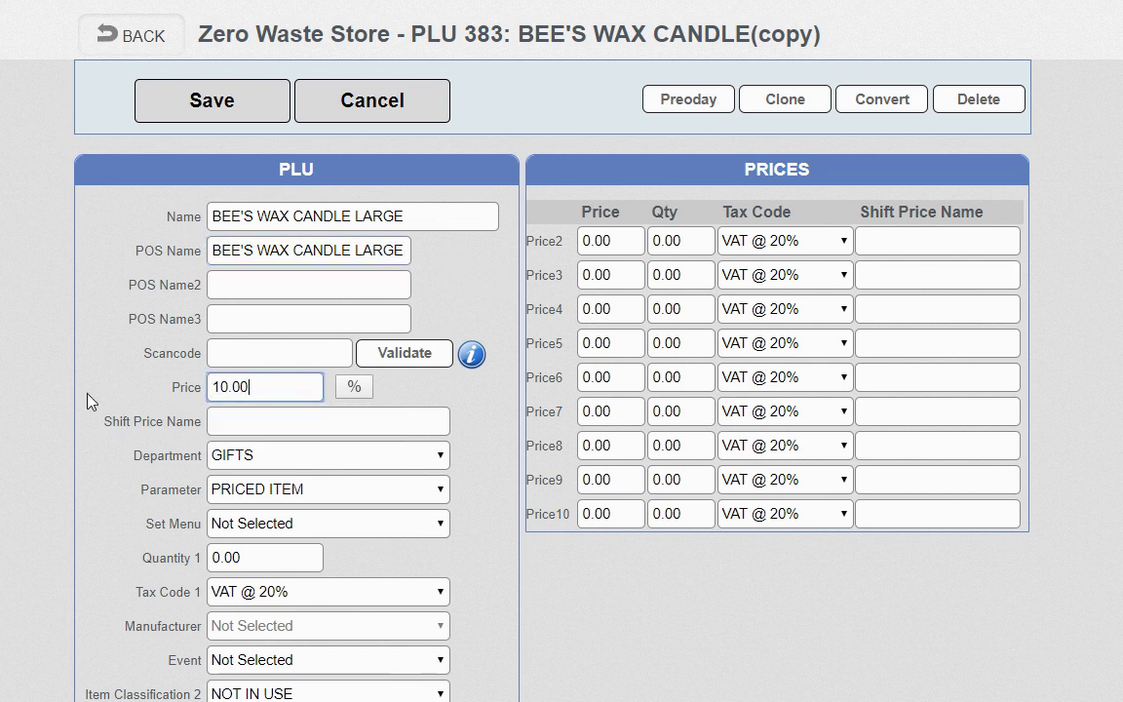
{"action": "scroll", "coordinate": [165, 439], "scroll_direction": "down", "scroll_amount": 1}
{"action": "scroll", "coordinate": [160, 478], "scroll_direction": "up", "scroll_amount": 1}
{"action": "left_click", "coordinate": [231, 108]}
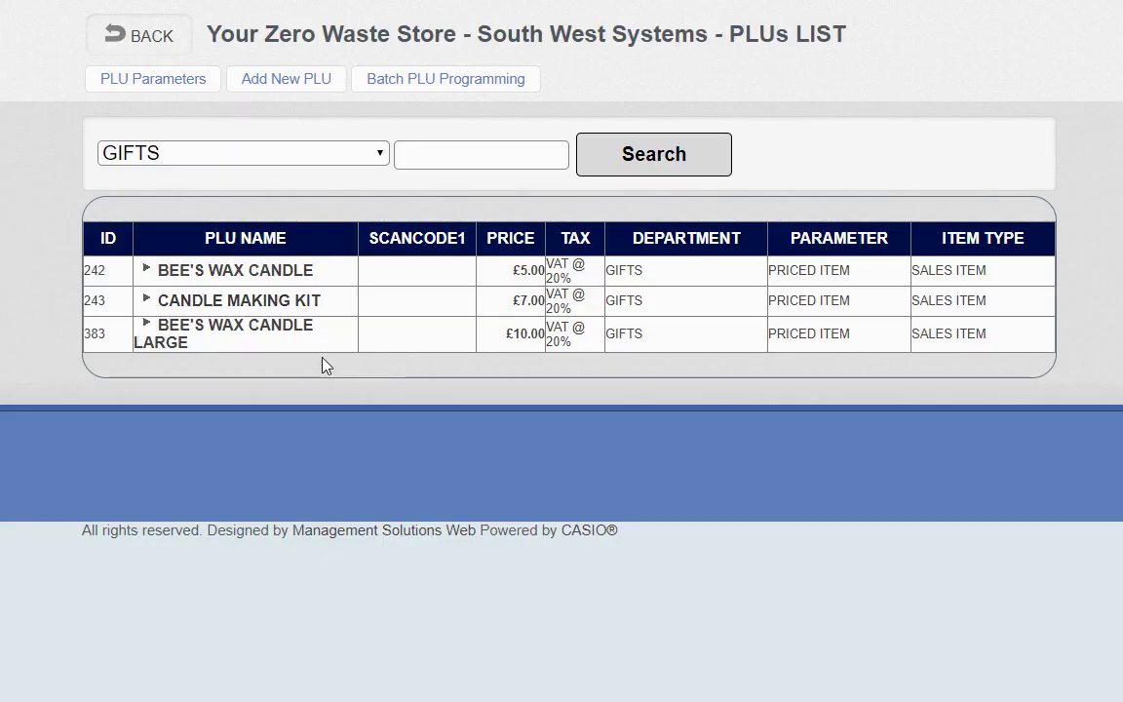
{"action": "left_click", "coordinate": [151, 41]}
{"action": "left_click", "coordinate": [220, 101]}
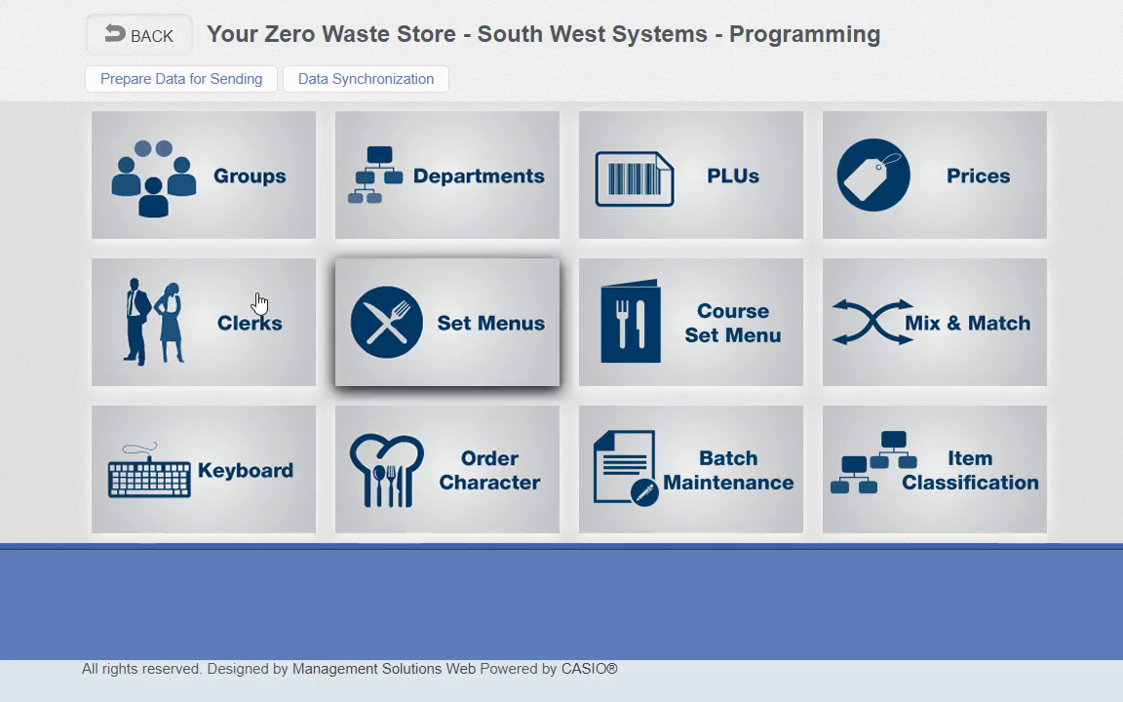
Give manager clerk 99 the new clerk name in both Name and POS Name, and save.
{"action": "left_click", "coordinate": [227, 343]}
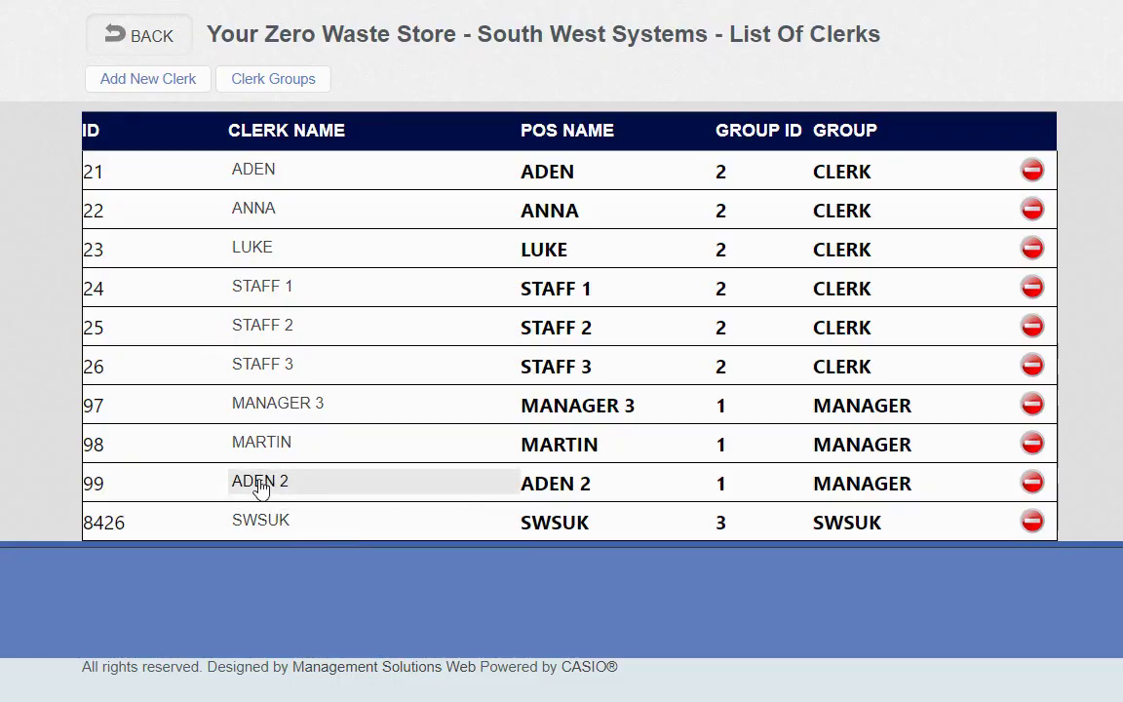
{"action": "left_click", "coordinate": [303, 497]}
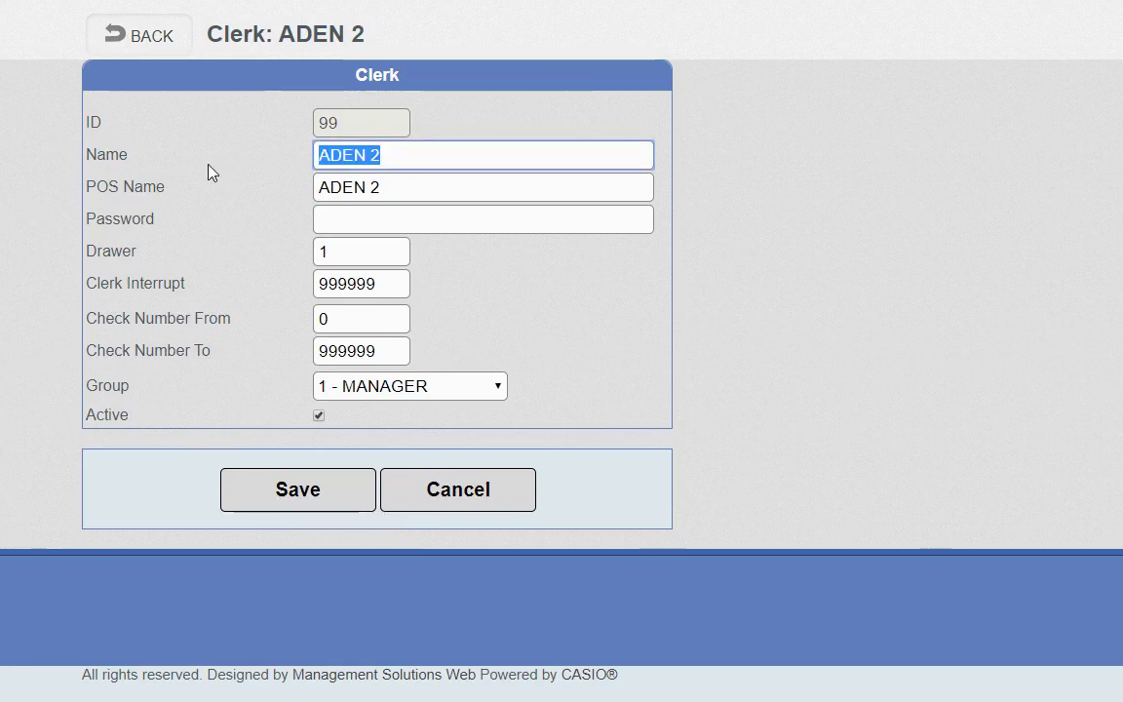
{"action": "type", "text": "JONATHAN"}
{"action": "key", "text": "Tab"}
{"action": "type", "text": "JONATHAN"}
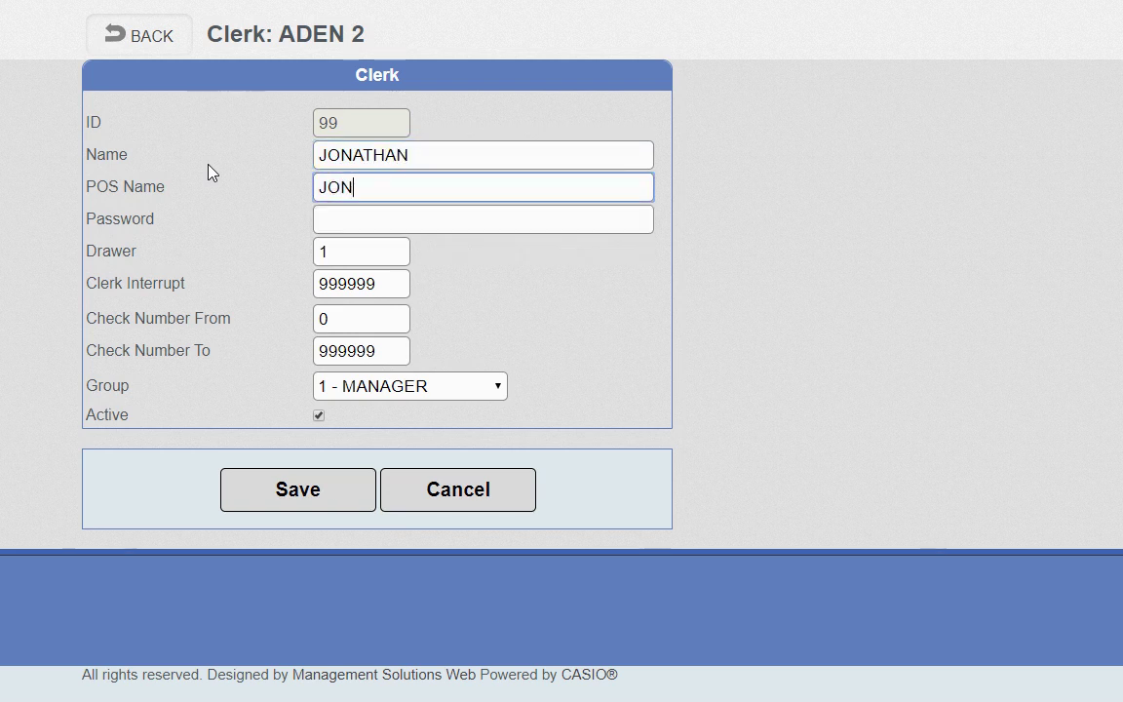
{"action": "left_click", "coordinate": [561, 325]}
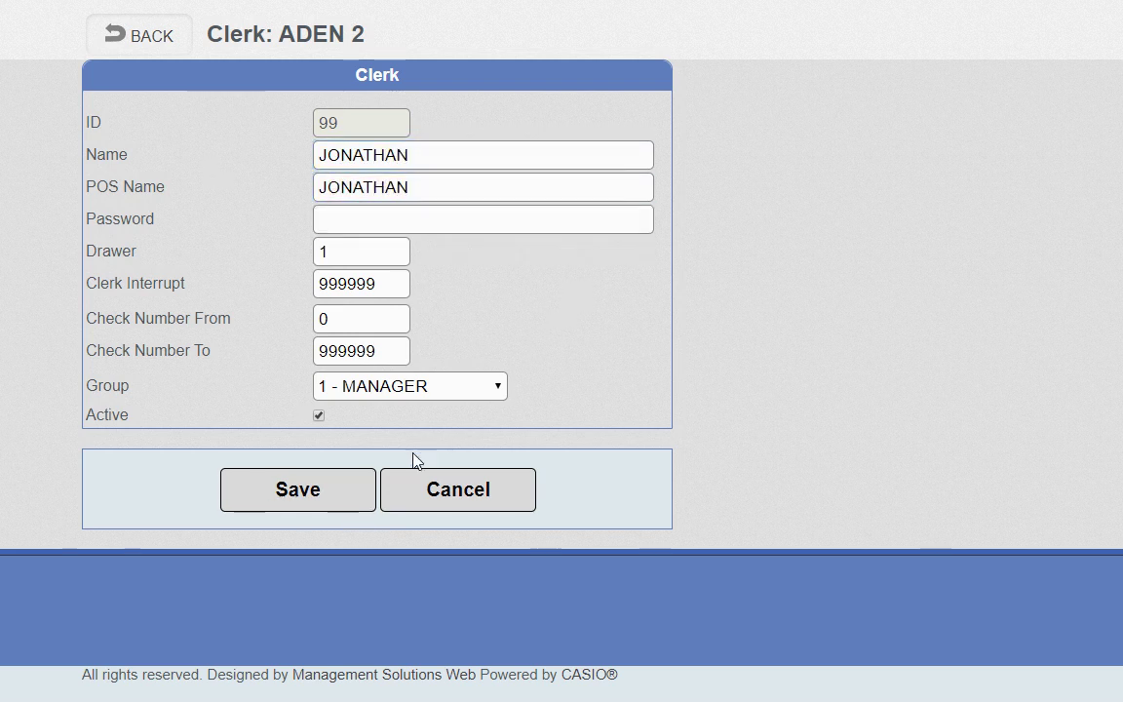
{"action": "left_click", "coordinate": [353, 492]}
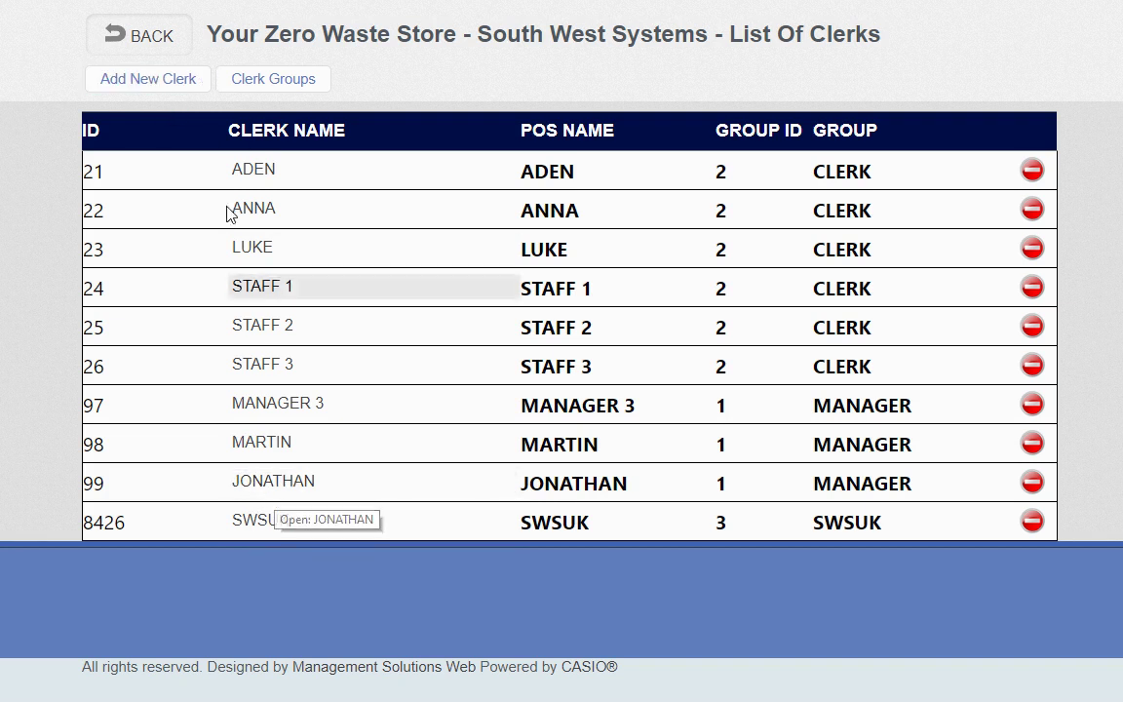
{"action": "left_click", "coordinate": [139, 45]}
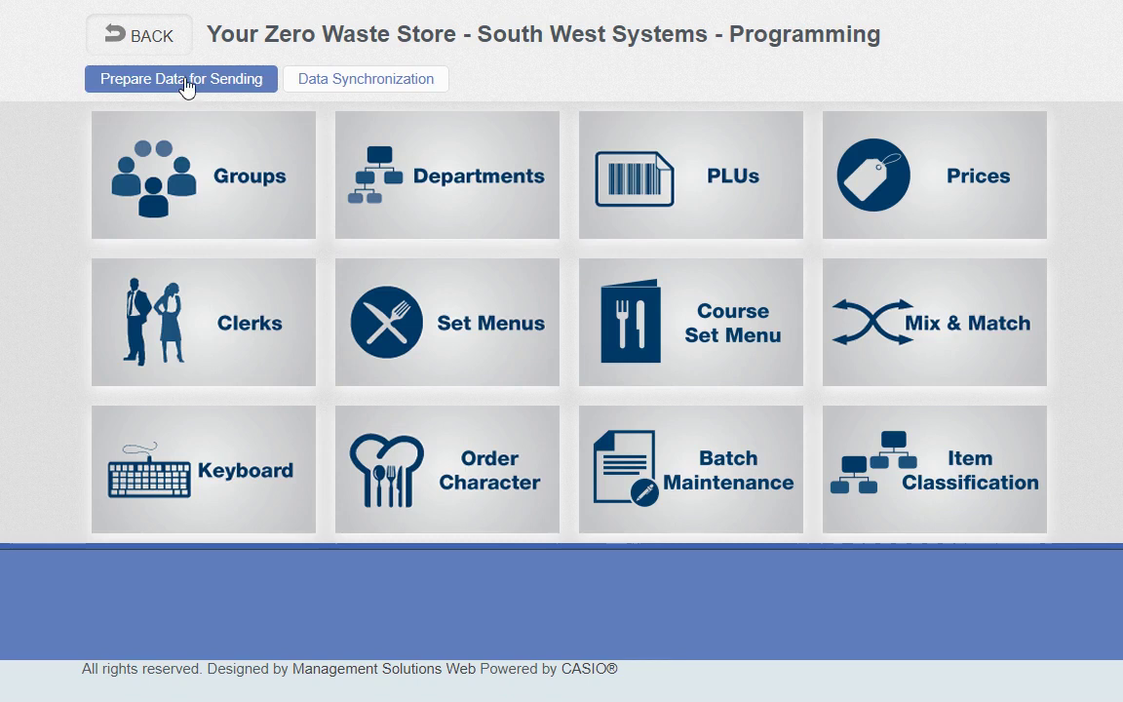
Go to the Programming section and view the Mix & Match discount list.
{"action": "left_click", "coordinate": [150, 43]}
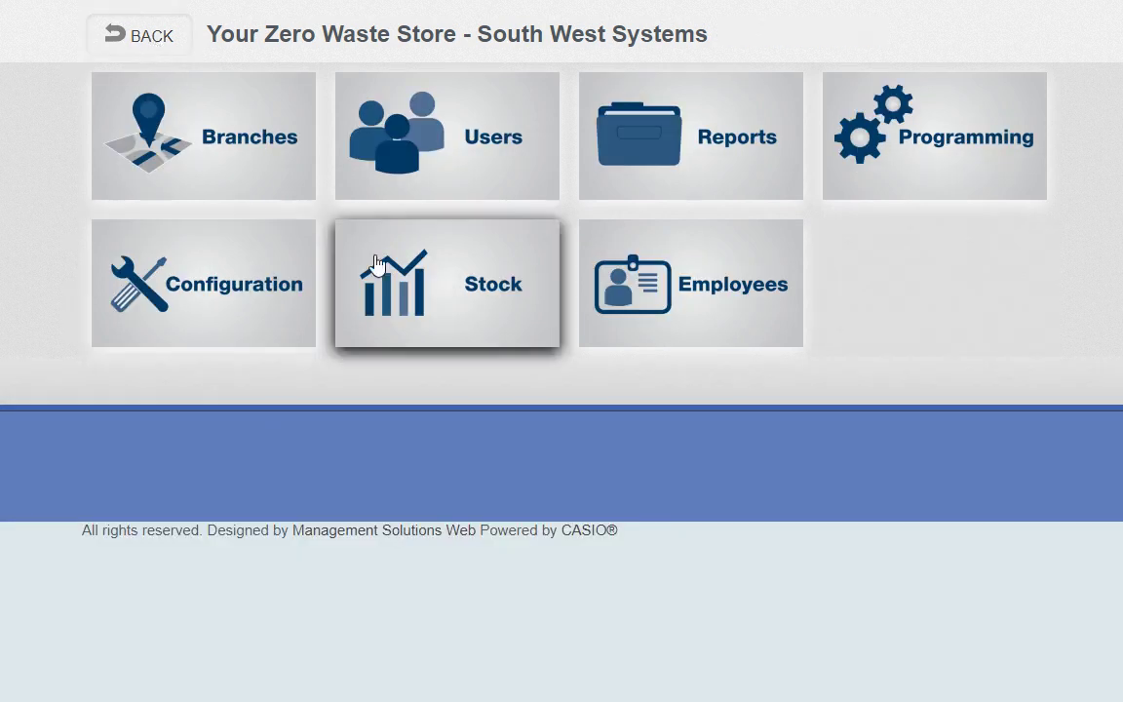
{"action": "left_click", "coordinate": [836, 131]}
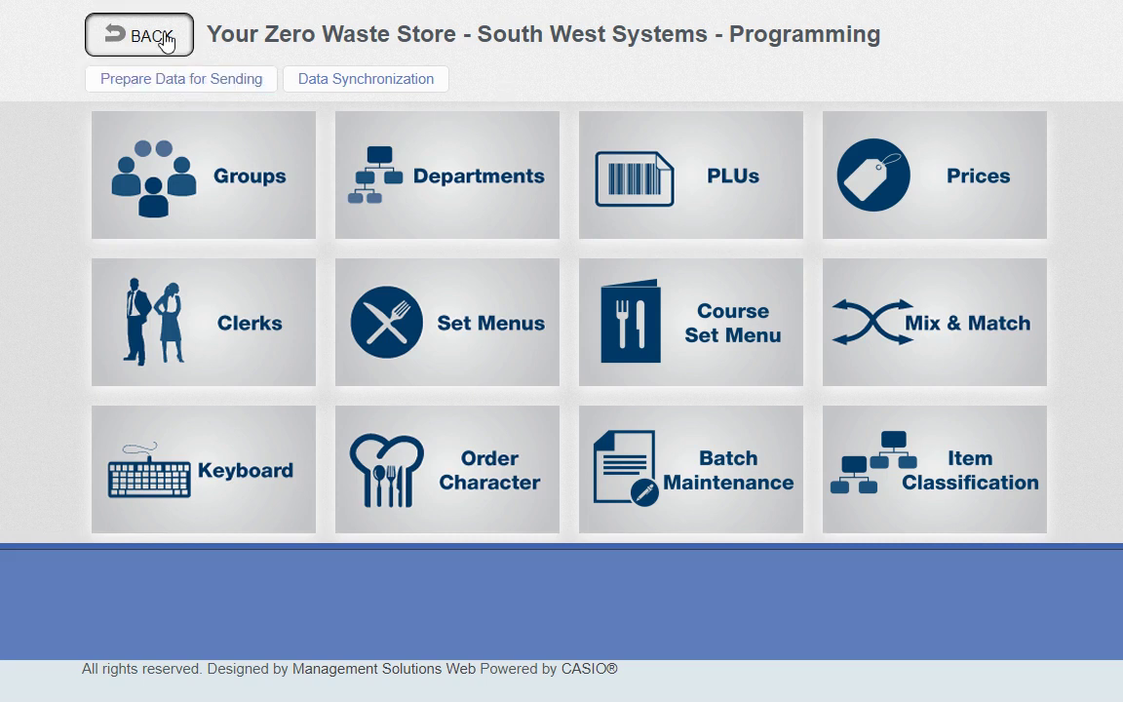
{"action": "left_click", "coordinate": [156, 37]}
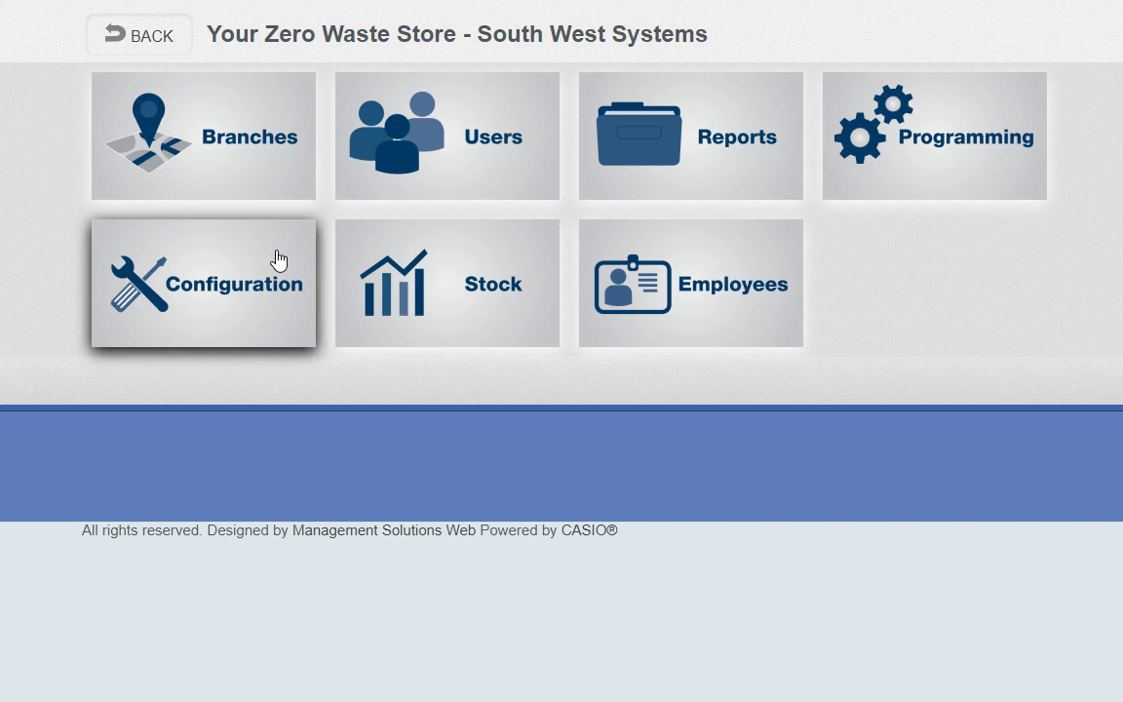
{"action": "mouse_move", "coordinate": [943, 148]}
{"action": "left_mouse_down"}
{"action": "mouse_move", "coordinate": [906, 158]}
{"action": "mouse_move", "coordinate": [927, 158]}
{"action": "left_mouse_up"}
{"action": "left_click", "coordinate": [927, 158]}
{"action": "left_click", "coordinate": [947, 346]}
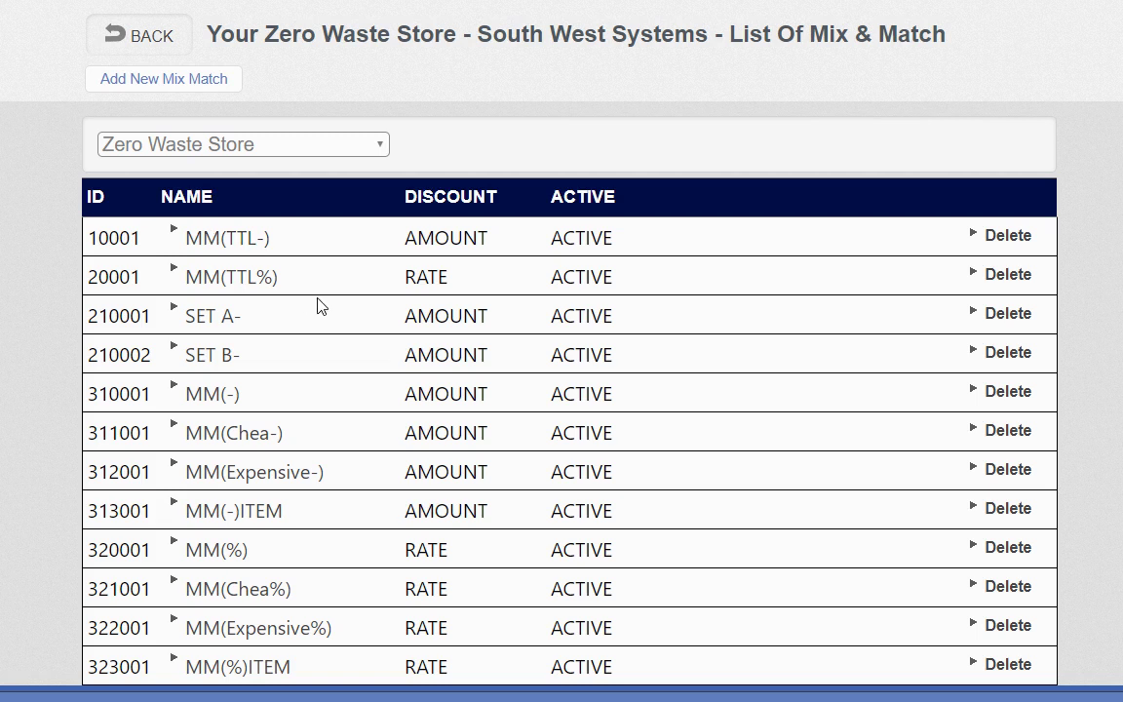
Recheck the Mix & Match list, then go to the store's Configuration section.
{"action": "left_click", "coordinate": [144, 47]}
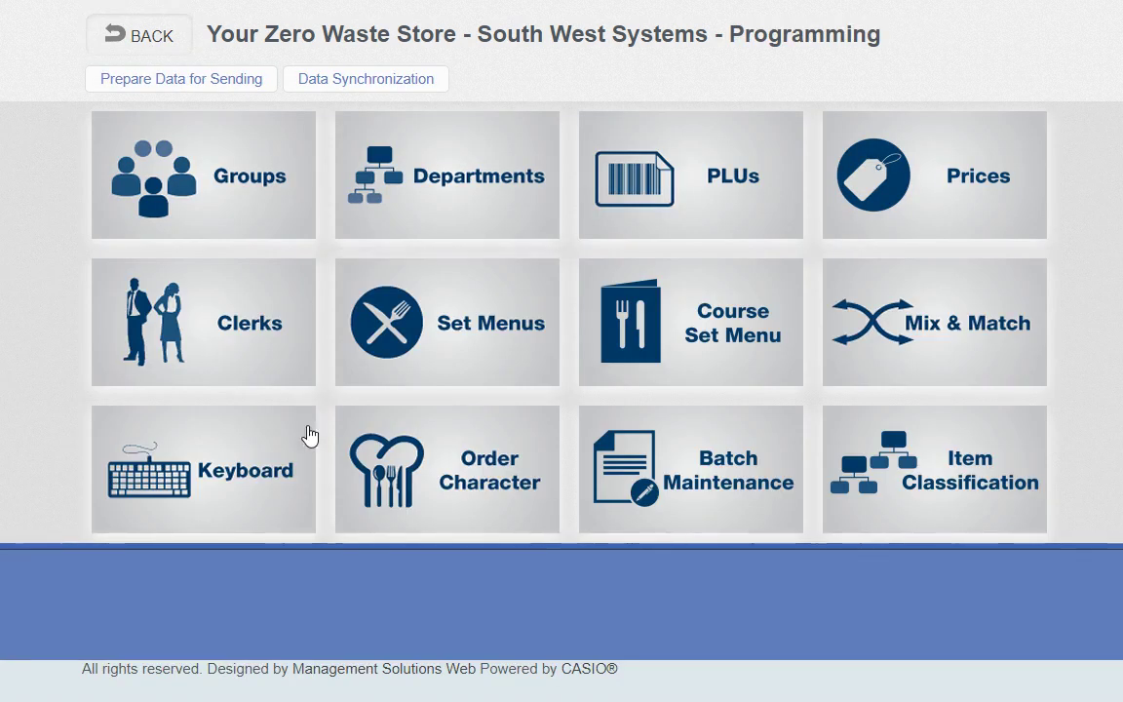
{"action": "left_click", "coordinate": [948, 328]}
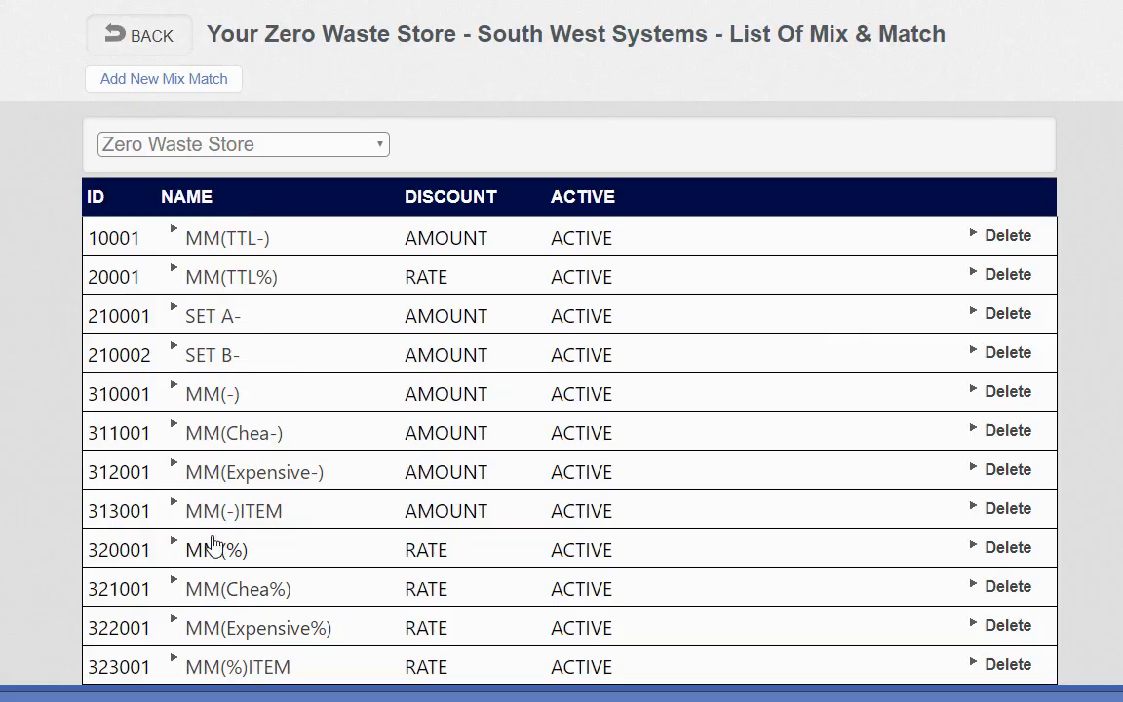
{"action": "left_click", "coordinate": [146, 44]}
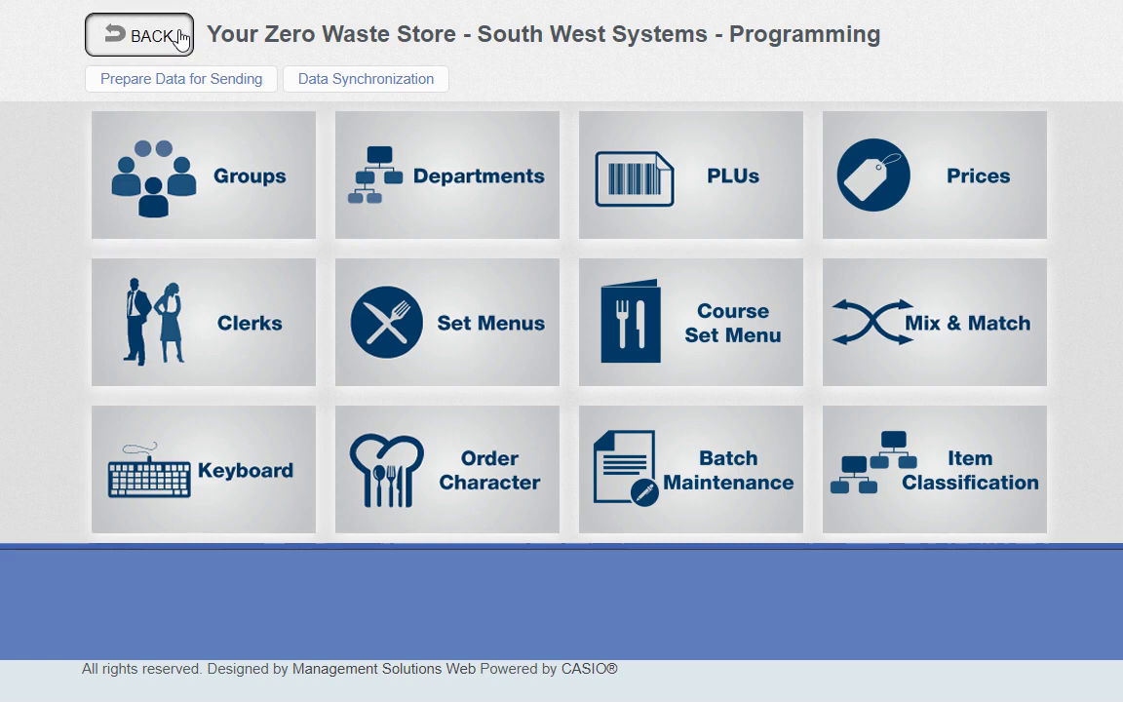
{"action": "left_click", "coordinate": [161, 39]}
{"action": "left_click", "coordinate": [223, 341]}
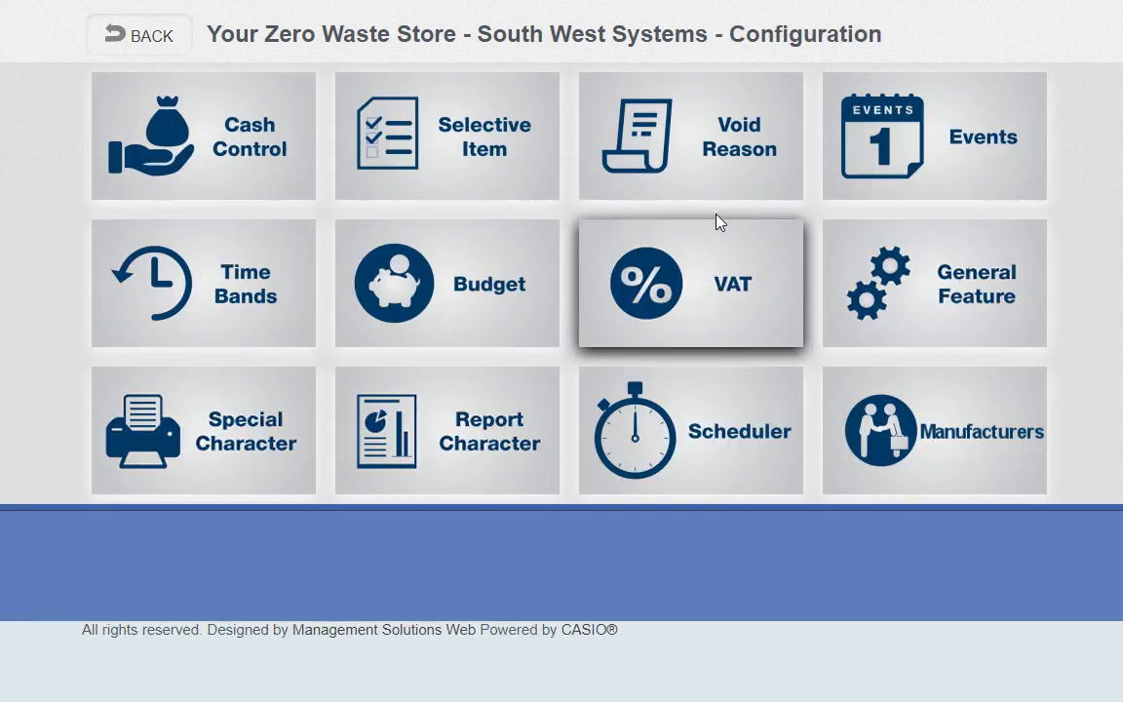
Look over the Void Reason list, then view the five VAT tax codes including VAT @ 20%.
{"action": "left_click", "coordinate": [710, 125]}
{"action": "left_click", "coordinate": [195, 122]}
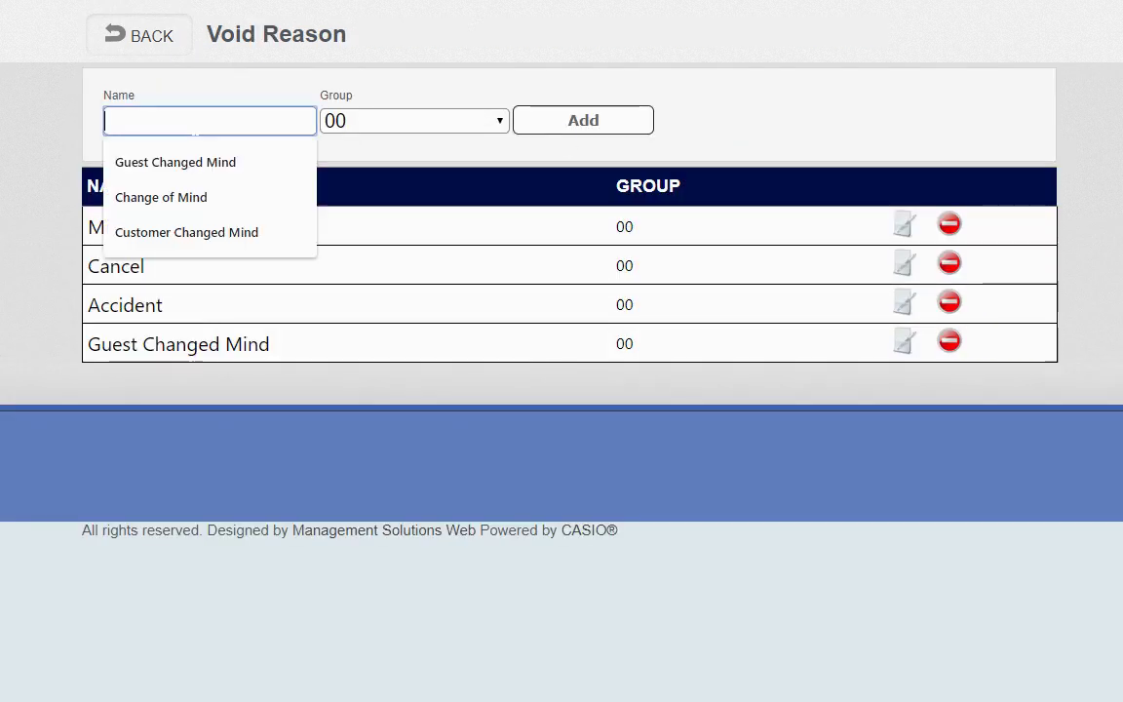
{"action": "left_click", "coordinate": [411, 423]}
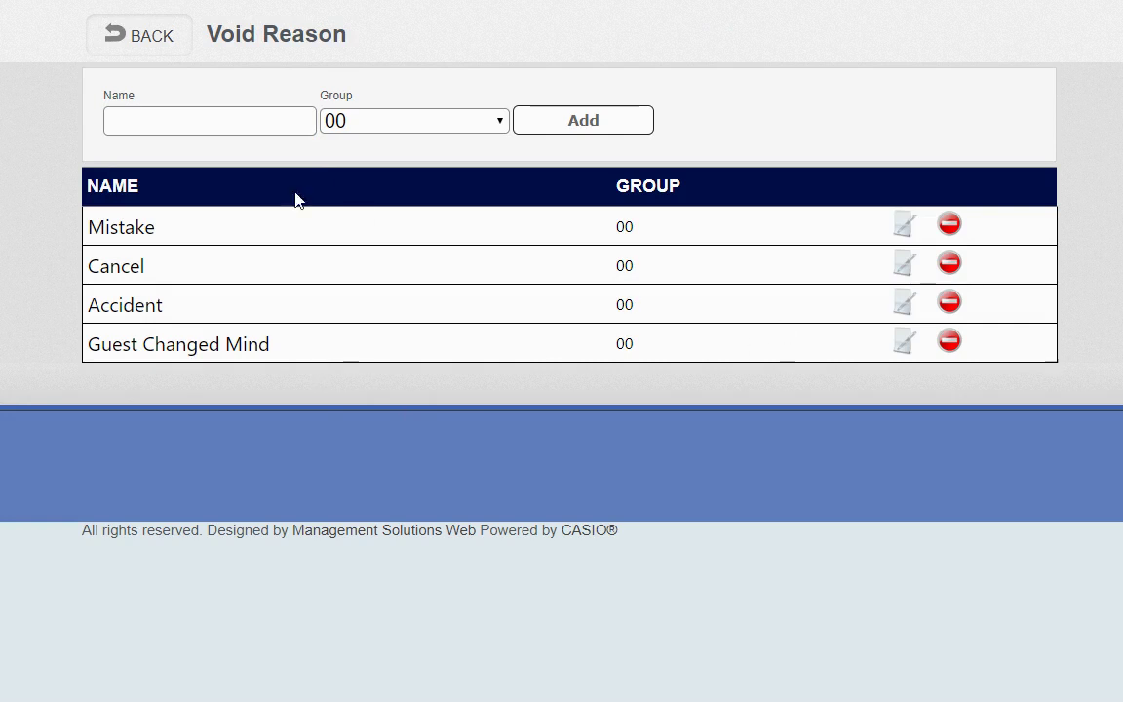
{"action": "left_click", "coordinate": [195, 121]}
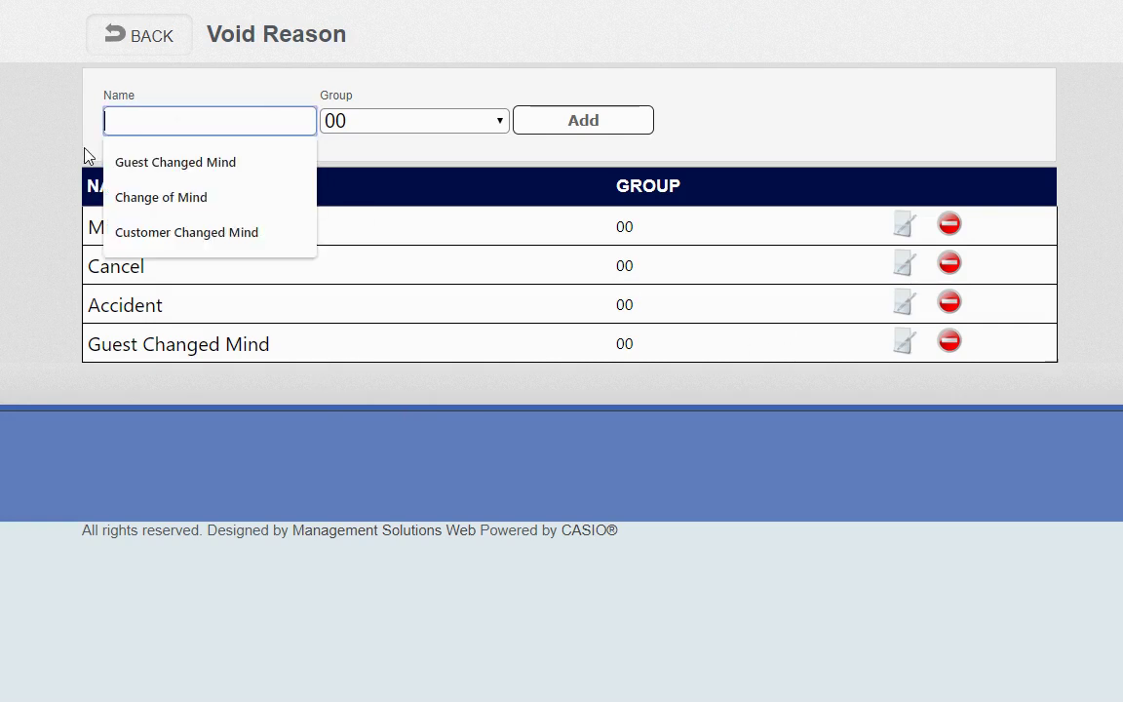
{"action": "left_click", "coordinate": [97, 44]}
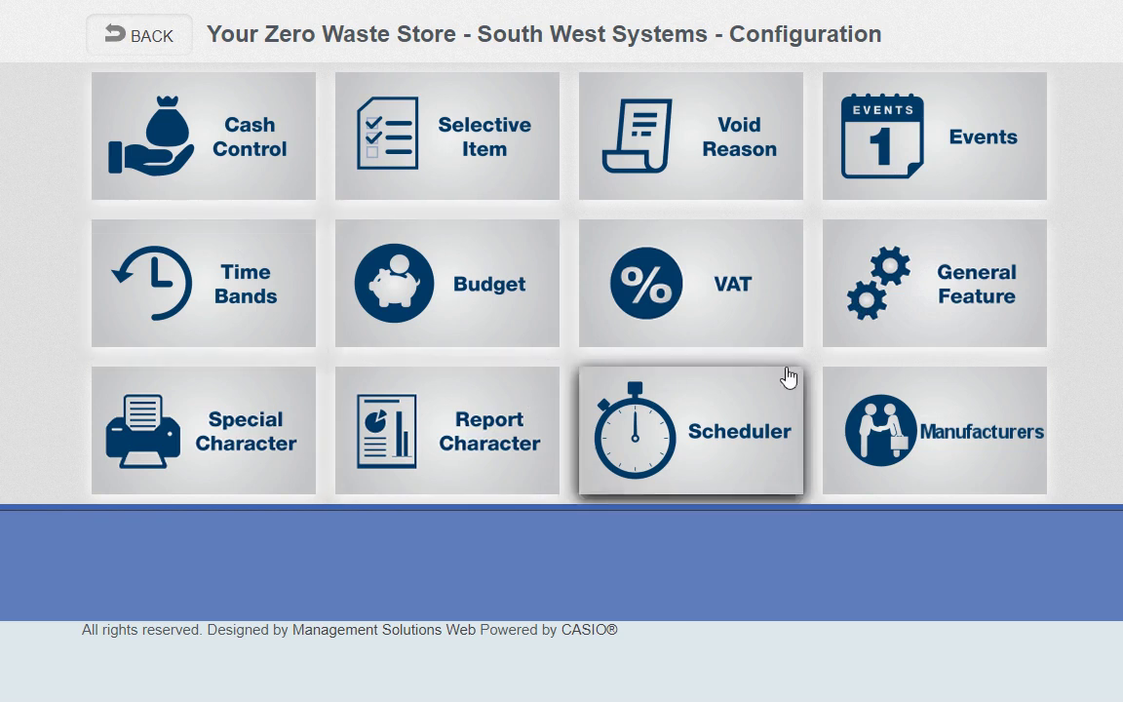
{"action": "left_click", "coordinate": [729, 294]}
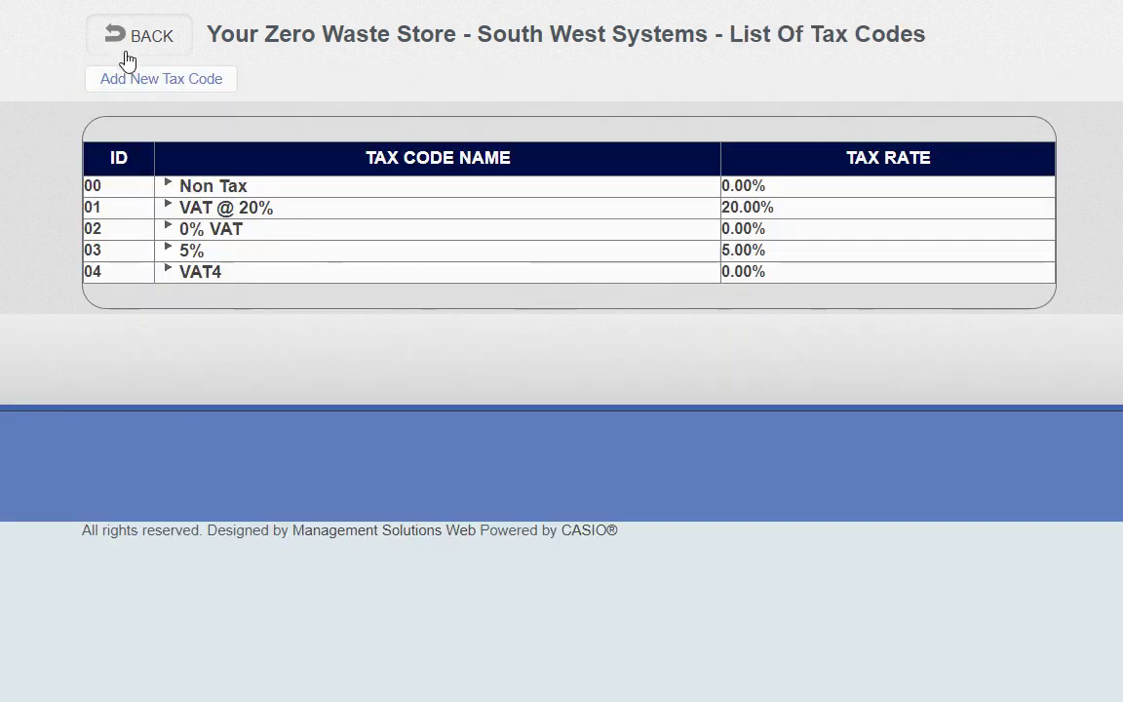